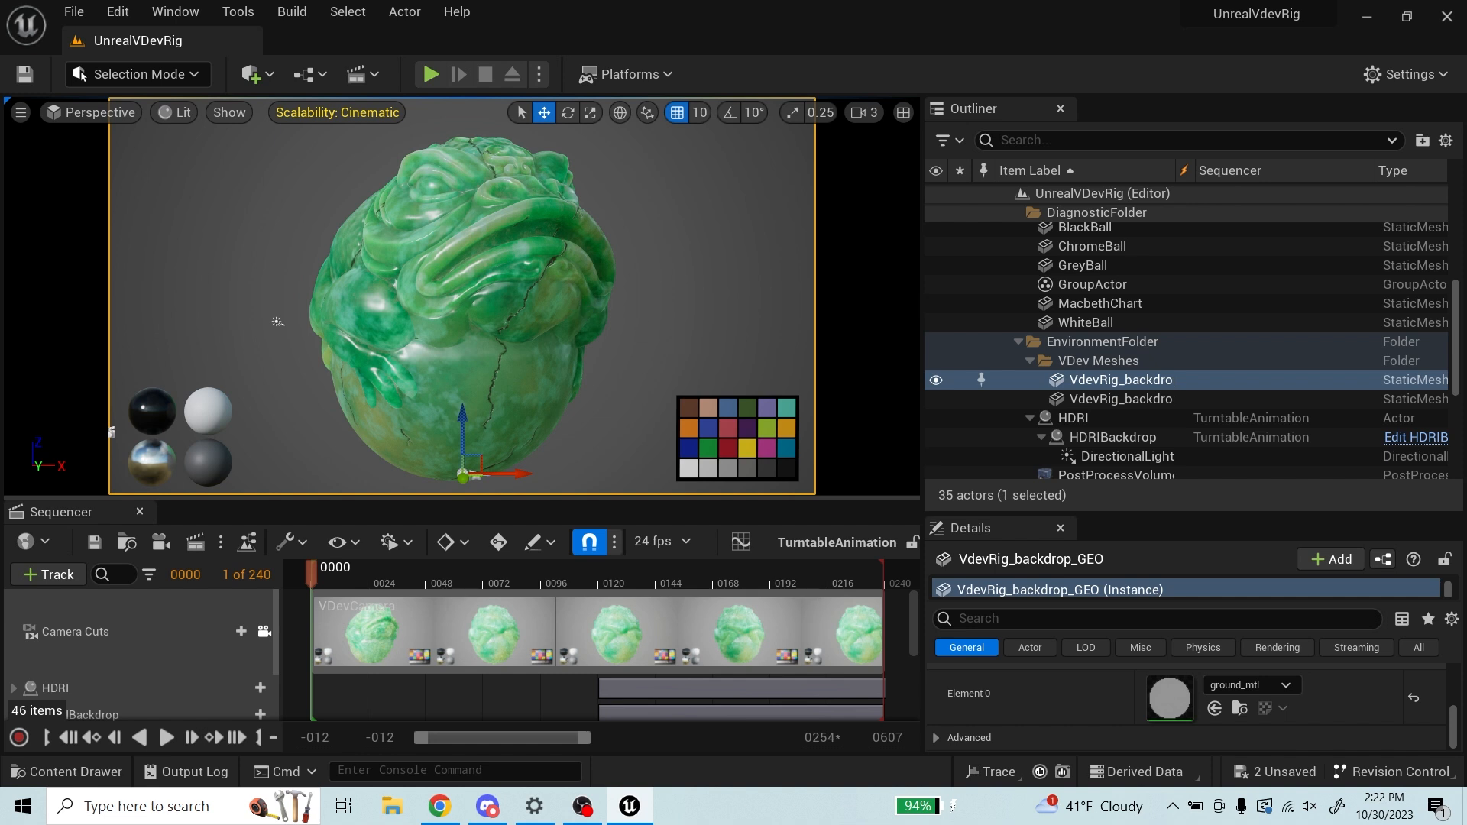
# Step: Select the toad model in the scene and open the JadeToad_Mat material from the VDevRigUnreal Materials folder
pyautogui.click(458, 306)
pyautogui.click(67, 772)
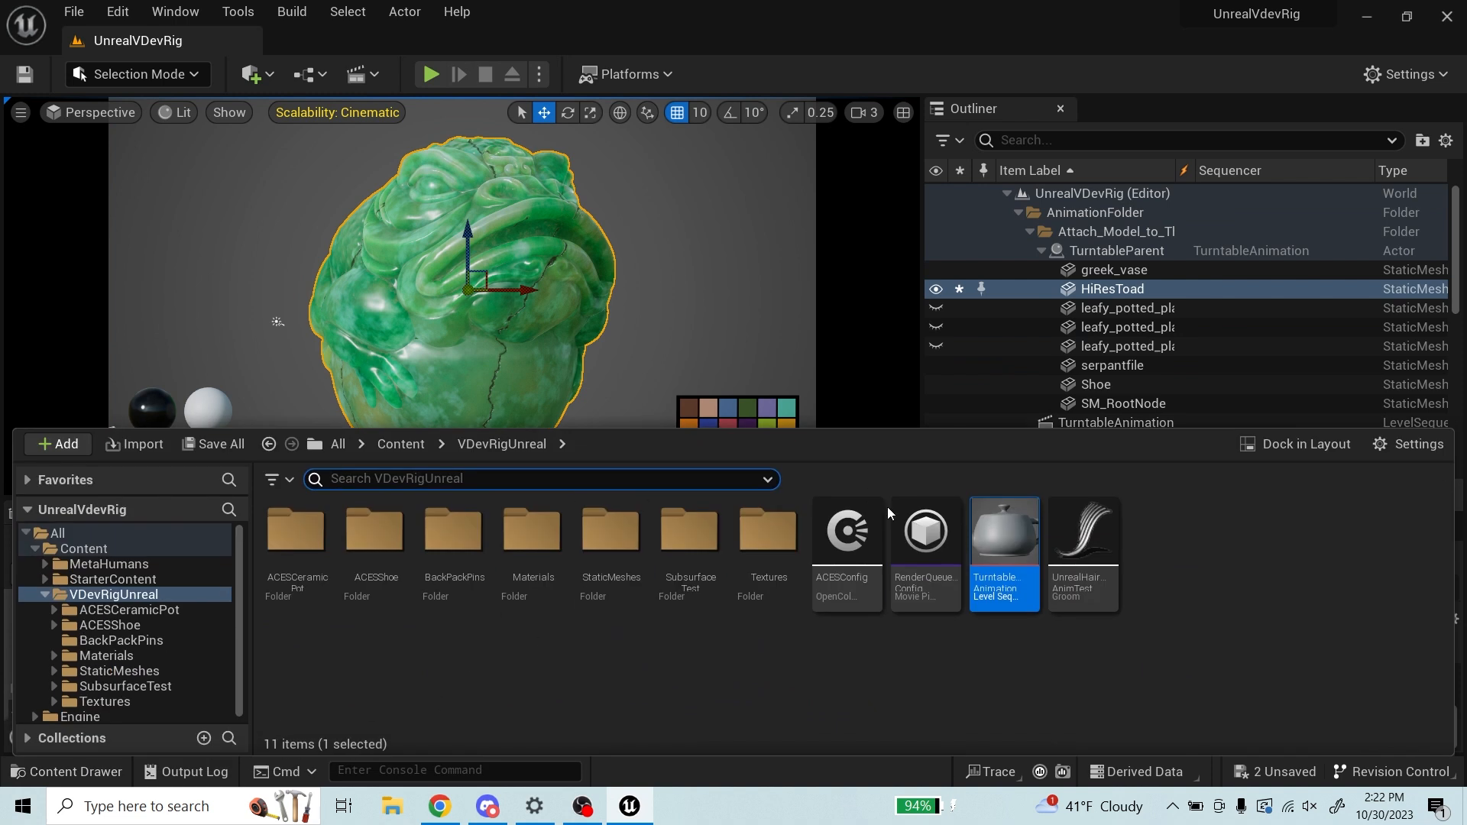
pyautogui.doubleClick(533, 528)
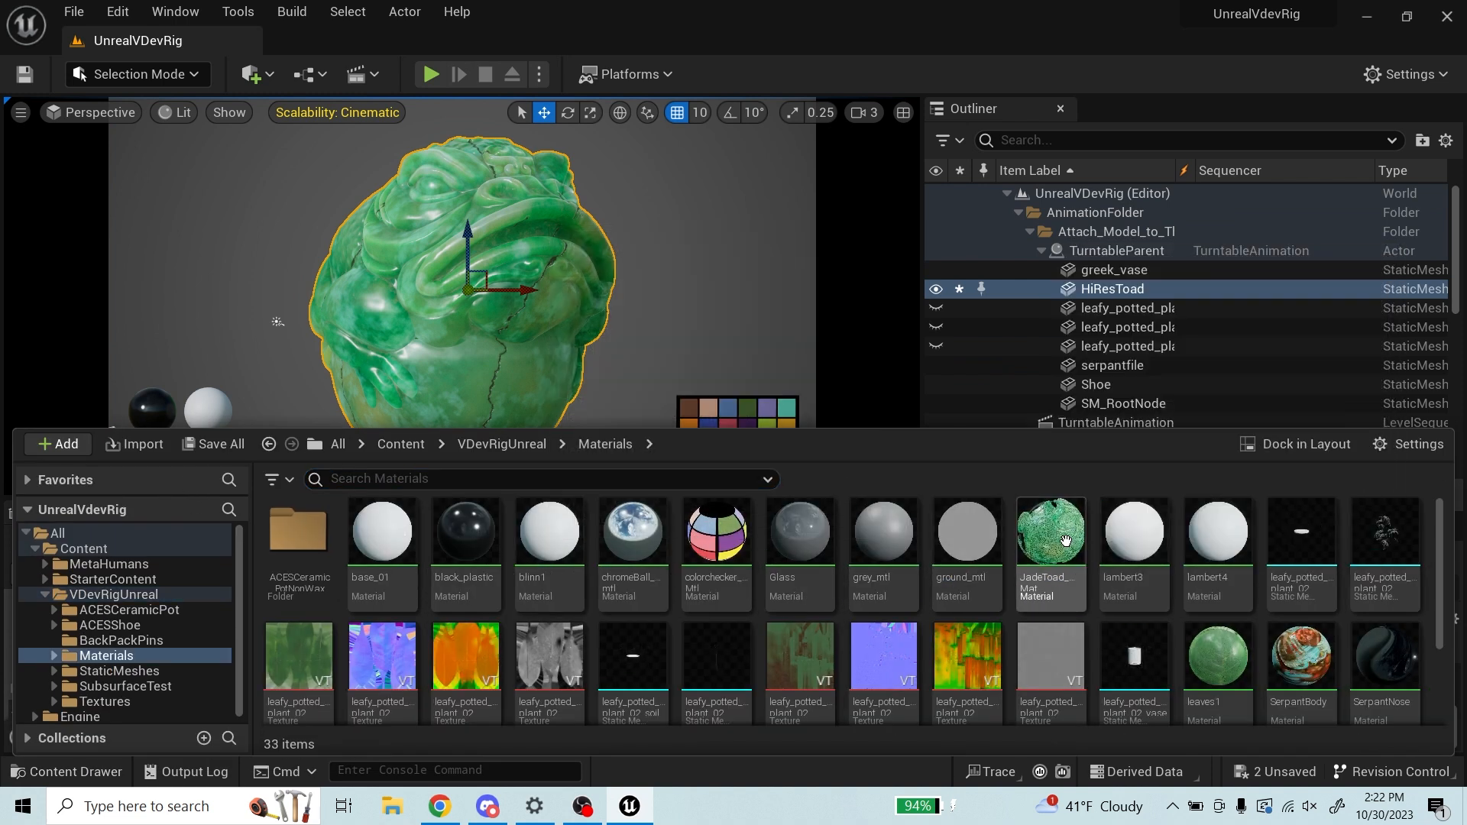
pyautogui.doubleClick(1065, 541)
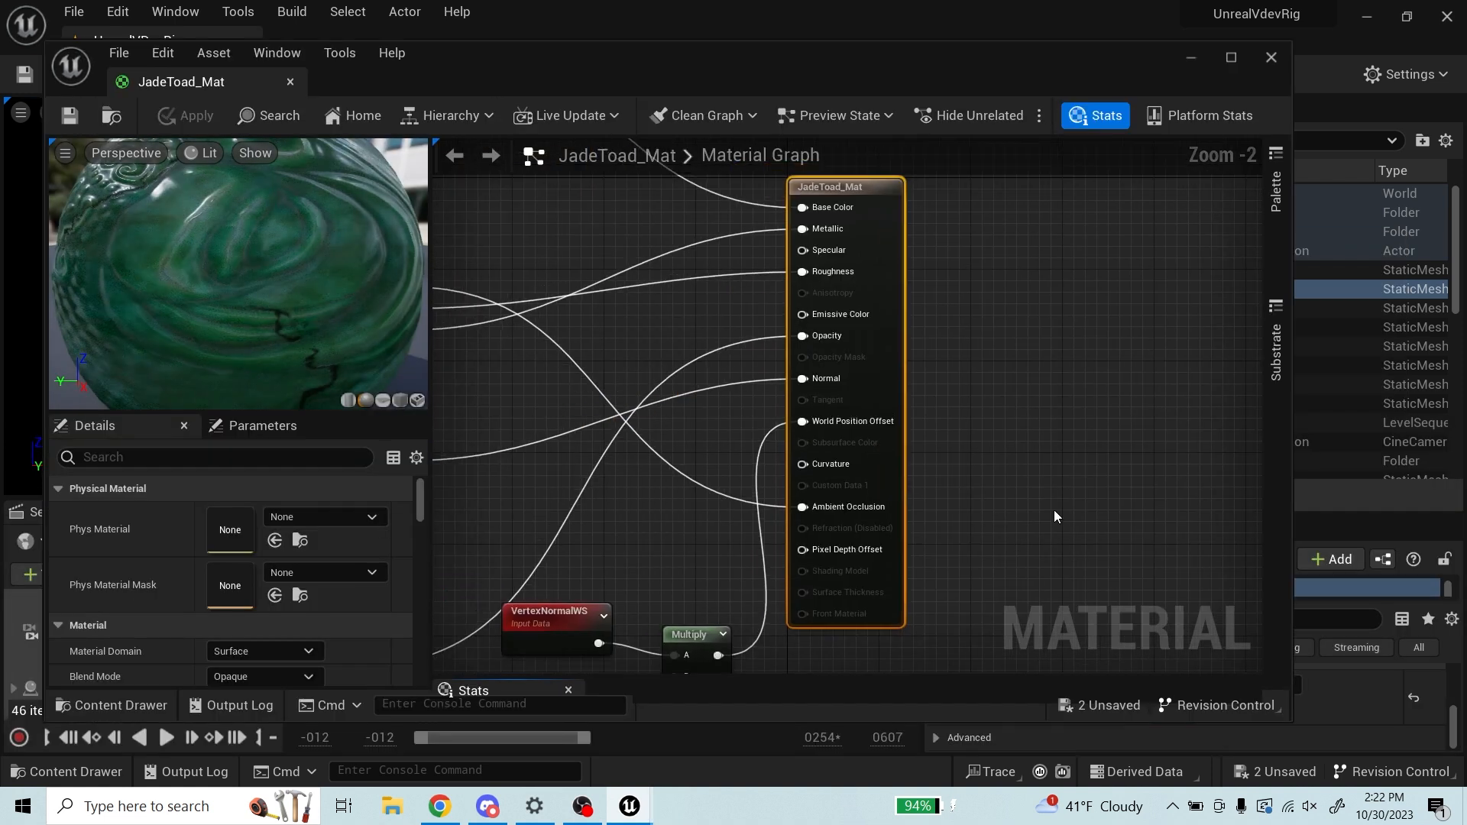
# Step: Examine the jade material's node network and its preview from another side, with the material editor maximized
pyautogui.scroll(-3, 1055, 511)
pyautogui.scroll(-1, 965, 391)
pyautogui.scroll(1, 1018, 522)
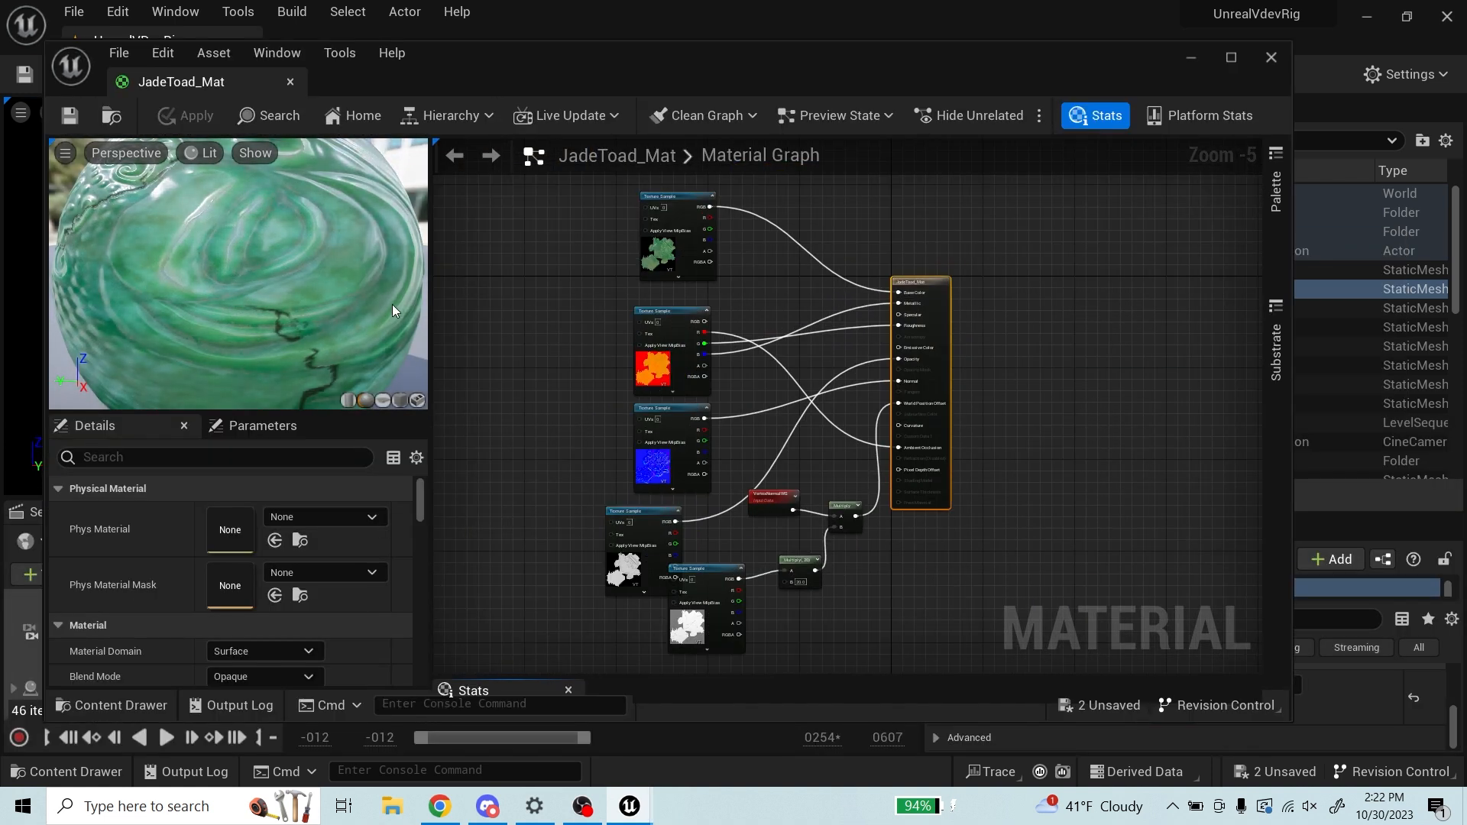
pyautogui.scroll(-3, 221, 338)
pyautogui.scroll(1, 300, 290)
pyautogui.moveTo(300, 291); pyautogui.dragTo(181, 295)
pyautogui.moveTo(268, 271); pyautogui.dragTo(172, 294)
pyautogui.scroll(-2, 839, 387)
pyautogui.scroll(2, 768, 332)
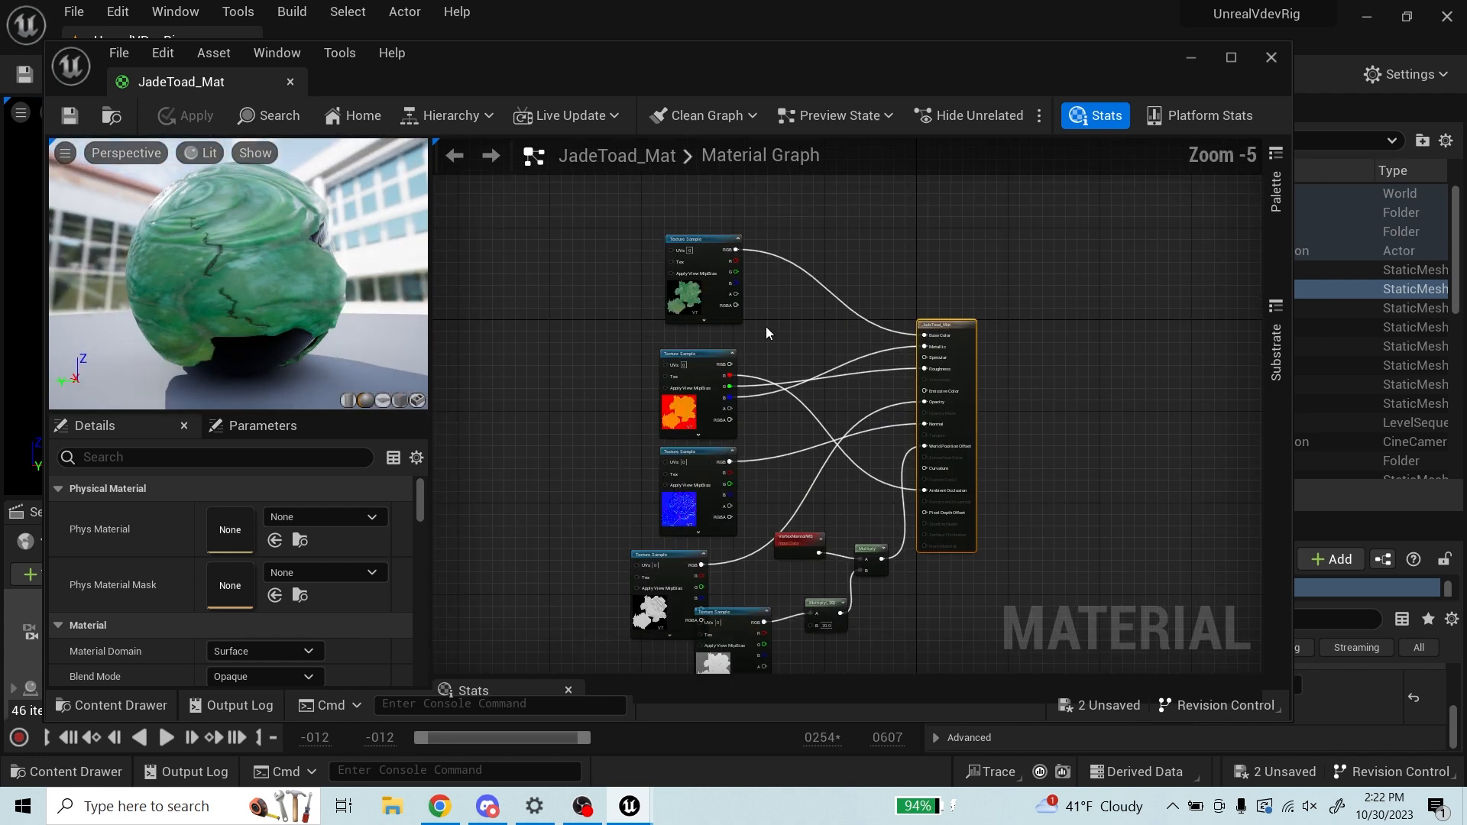
pyautogui.click(1223, 58)
pyautogui.scroll(-2, 897, 269)
pyautogui.scroll(3, 898, 266)
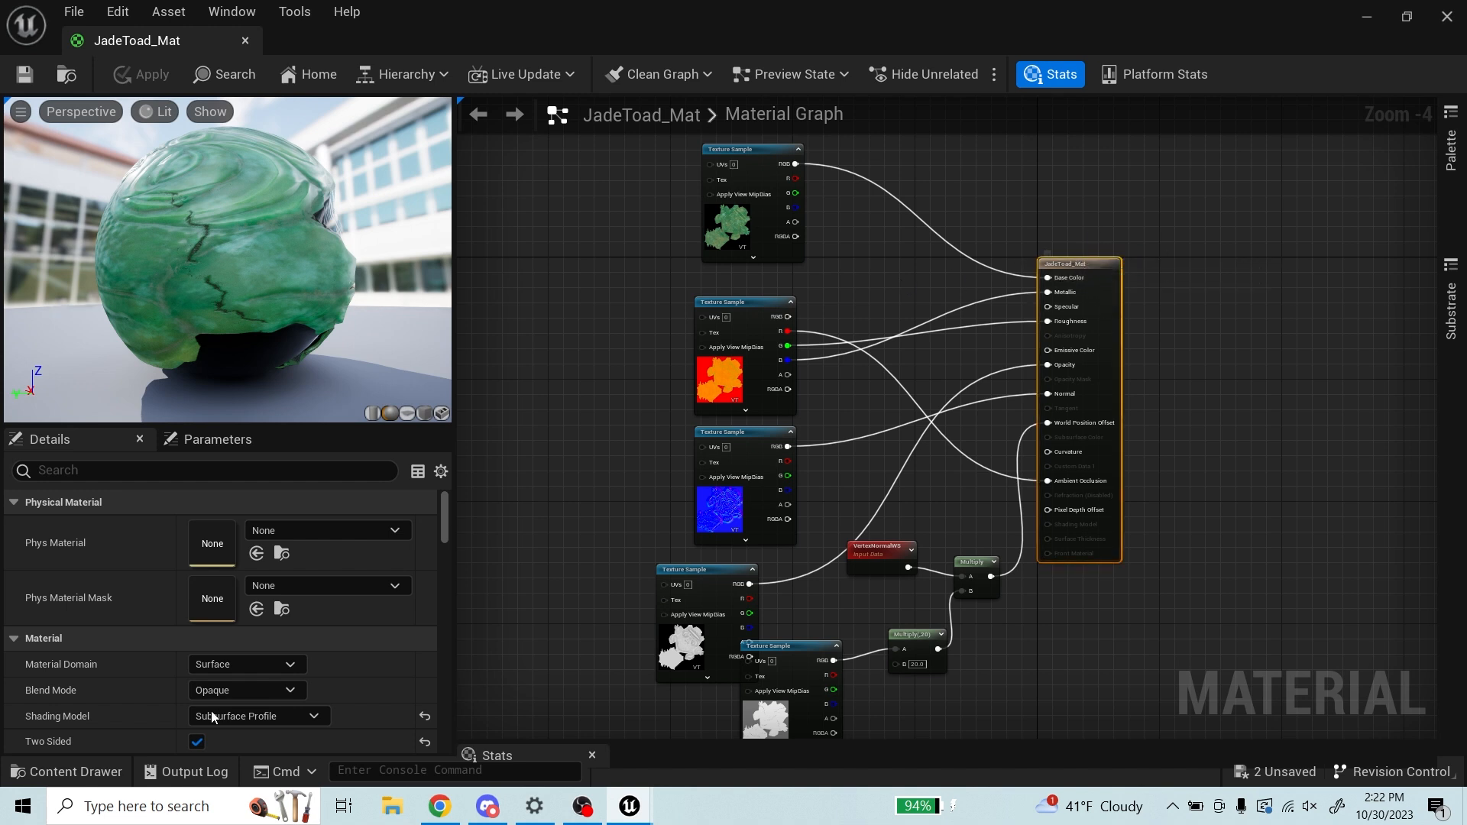
# Step: Review the blend mode and the list of shading model choices in the material's settings
pyautogui.scroll(-2, 276, 624)
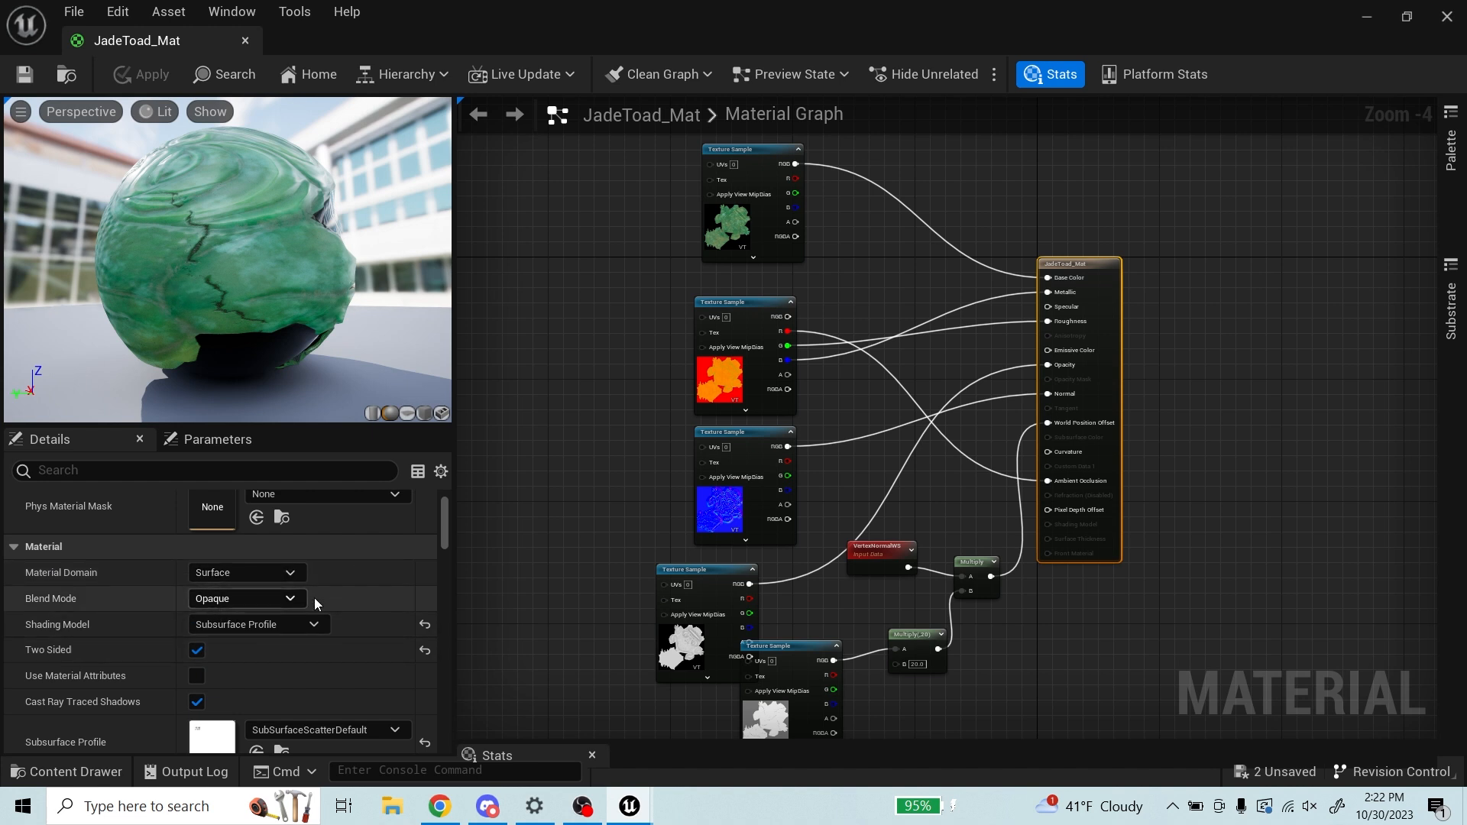
pyautogui.scroll(-1, 55, 619)
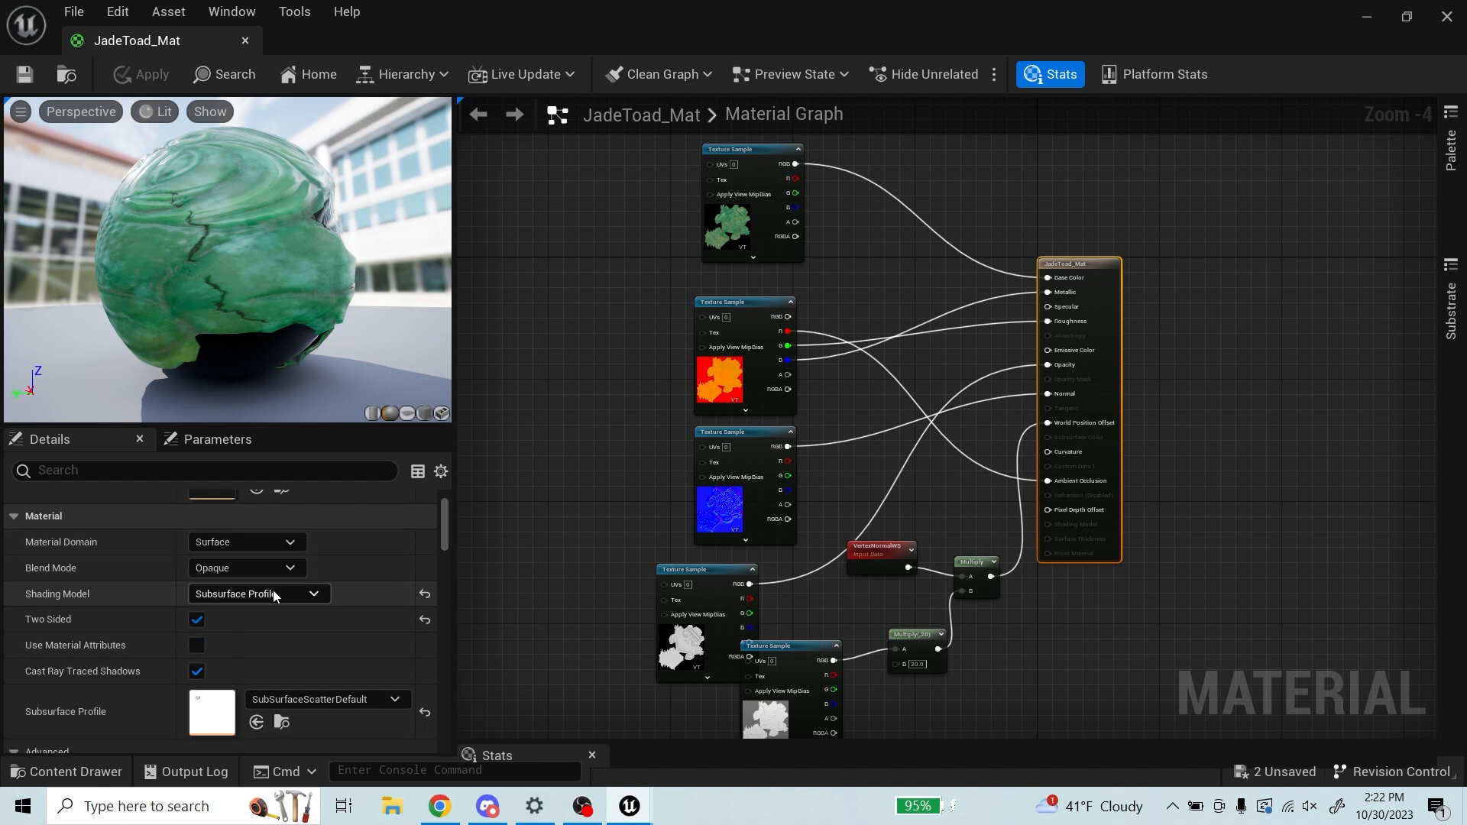
pyautogui.click(298, 596)
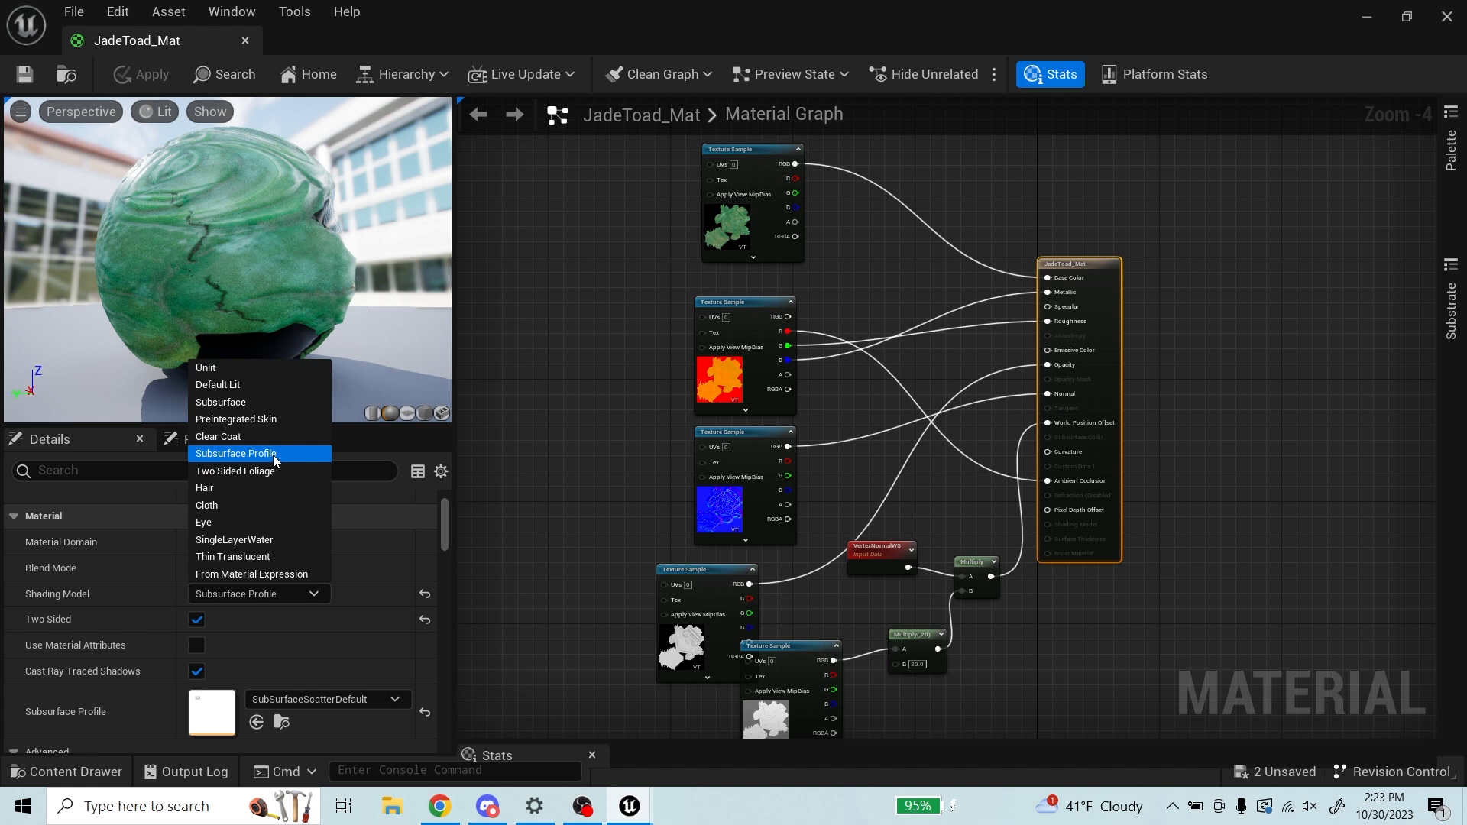
pyautogui.click(131, 602)
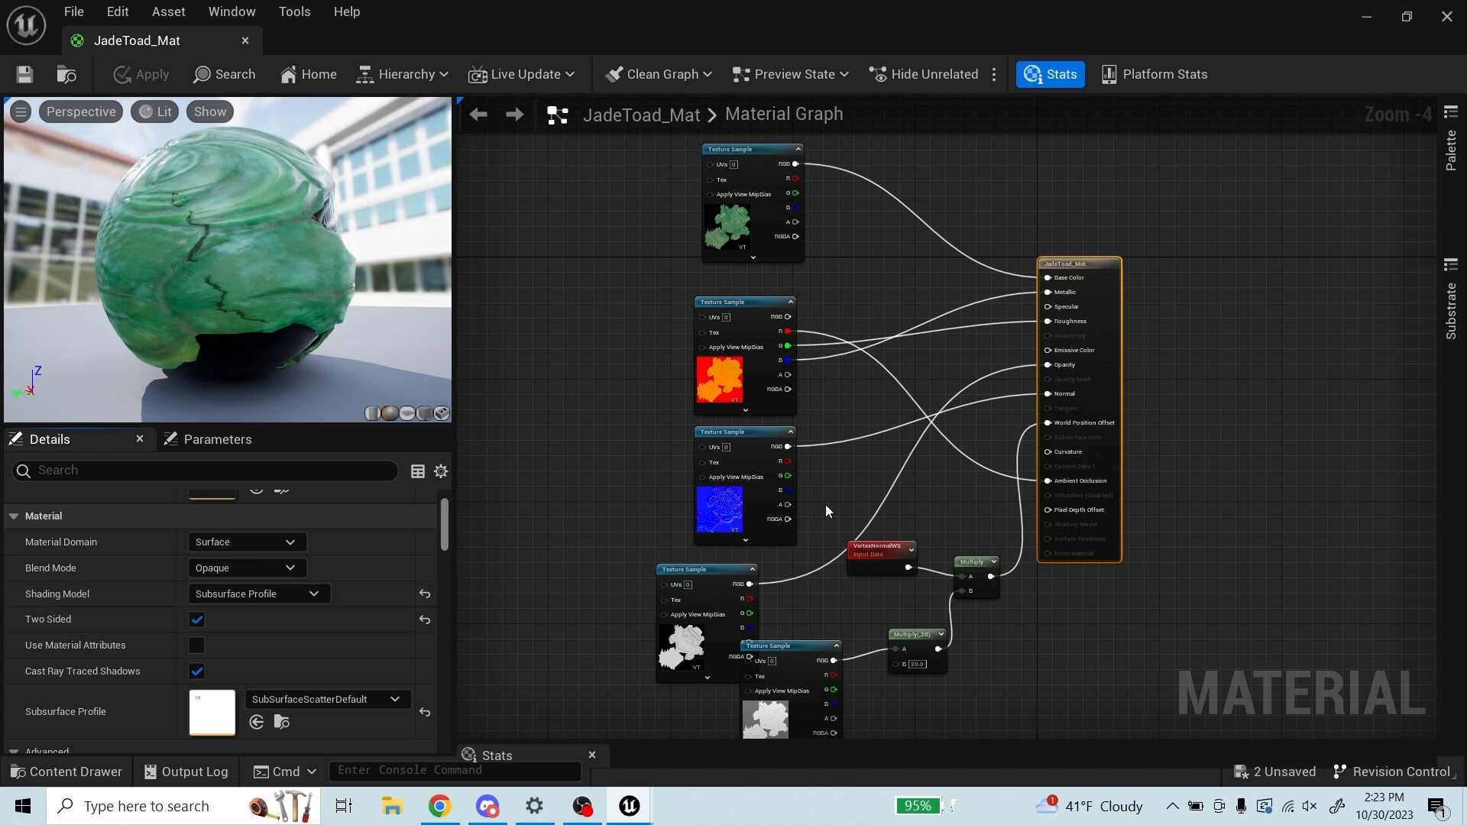
# Step: Move the lowest Texture Sample node, which feeds the Multiply node, down and clear of the texture node above it
pyautogui.scroll(-2, 613, 543)
pyautogui.scroll(2, 836, 538)
pyautogui.moveTo(805, 560); pyautogui.dragTo(826, 605)
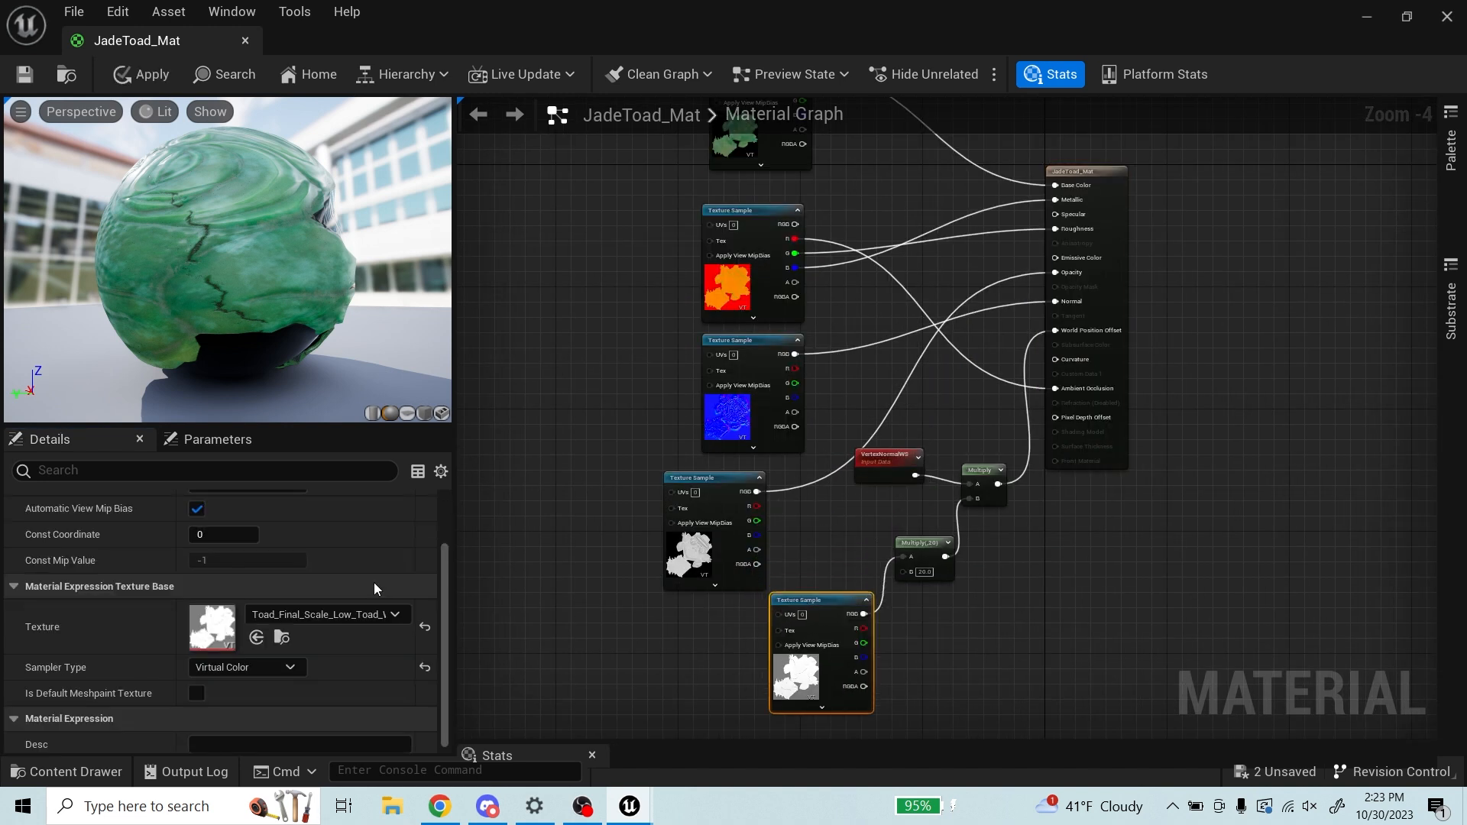
# Step: Select the JadeToad_Mat output node and toggle its Two Sided option off and back on
pyautogui.click(1078, 178)
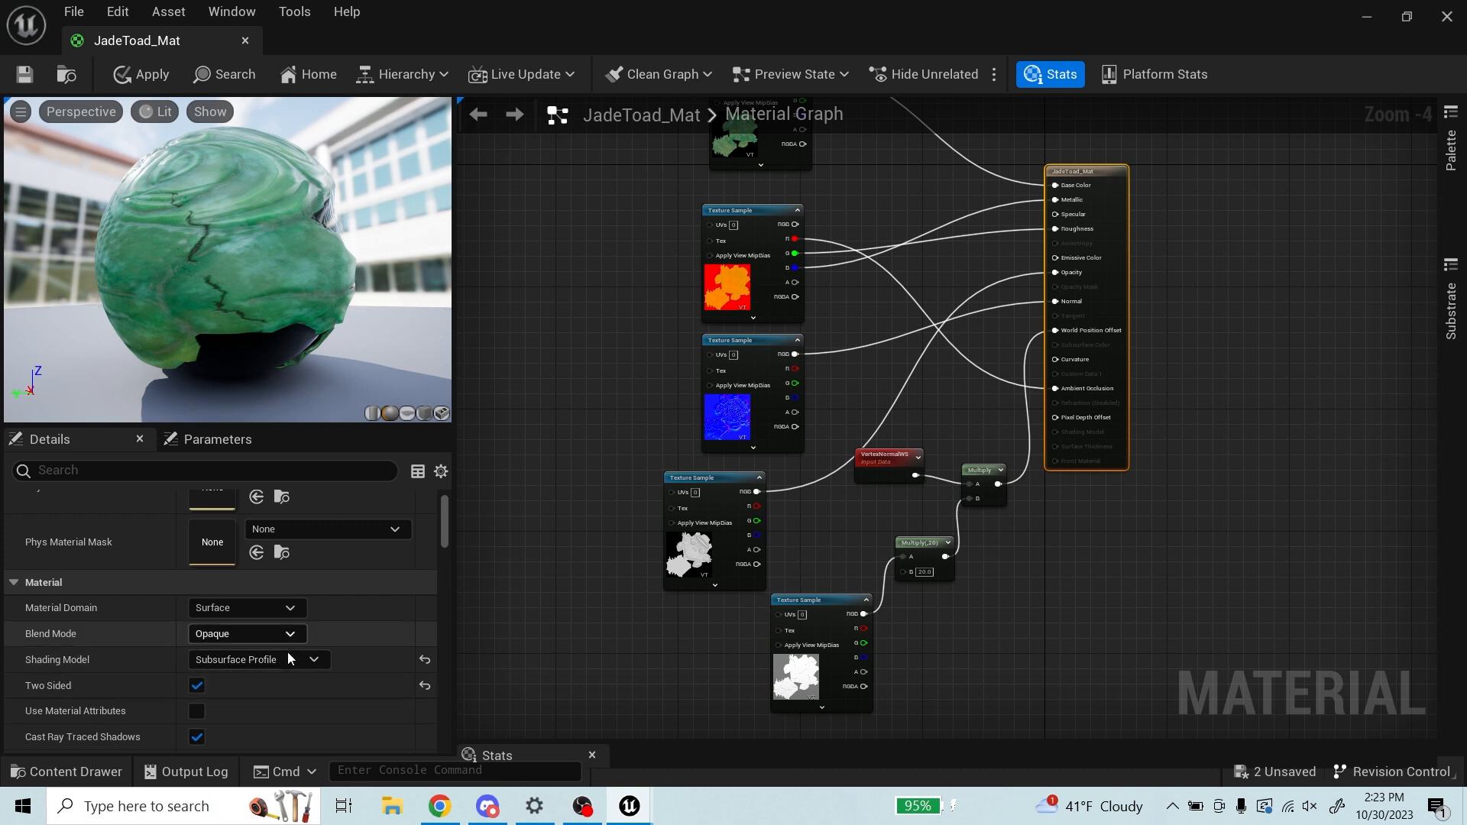
pyautogui.scroll(-3, 338, 611)
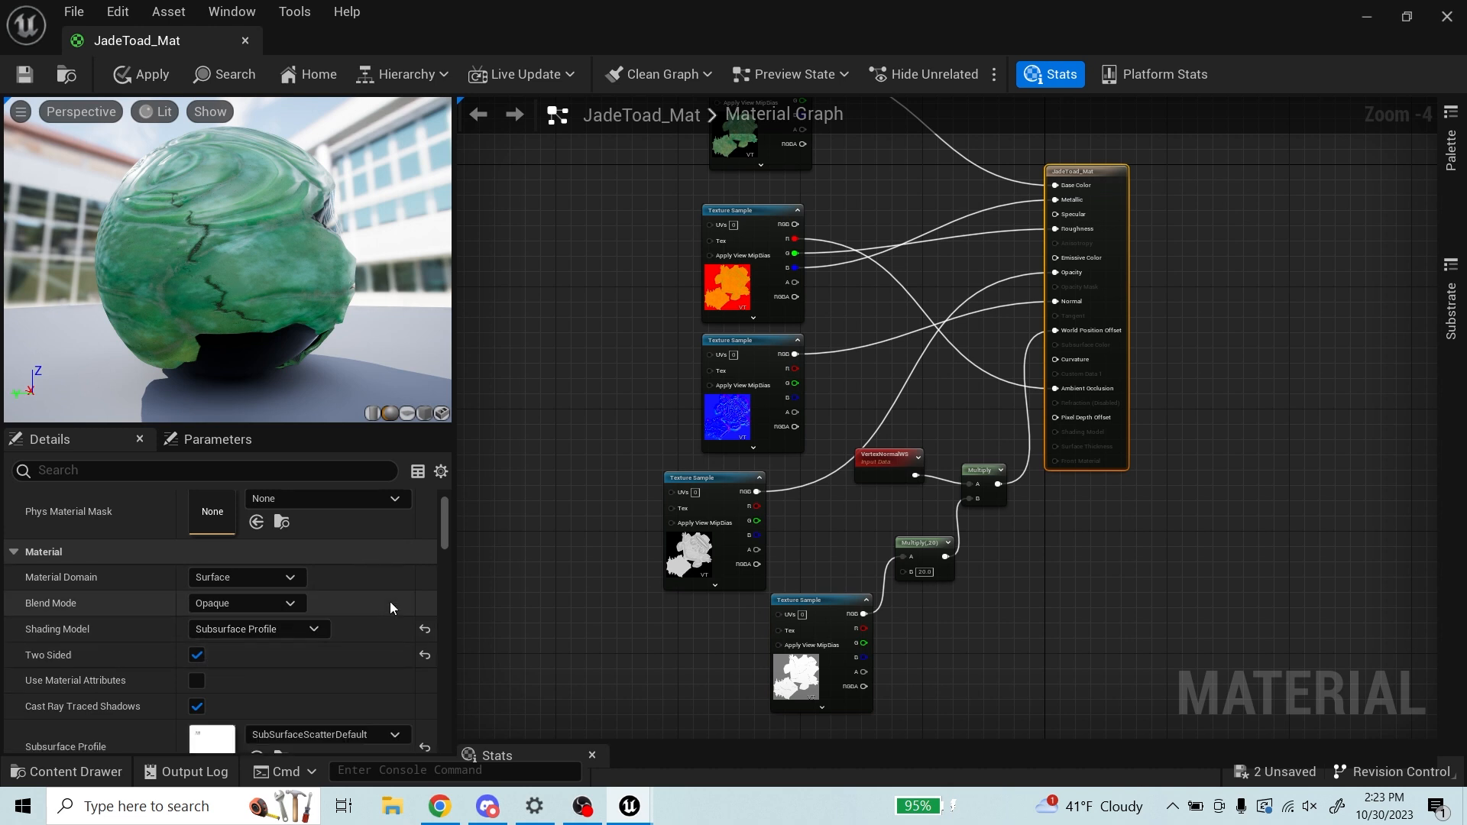
pyautogui.scroll(-1, 371, 581)
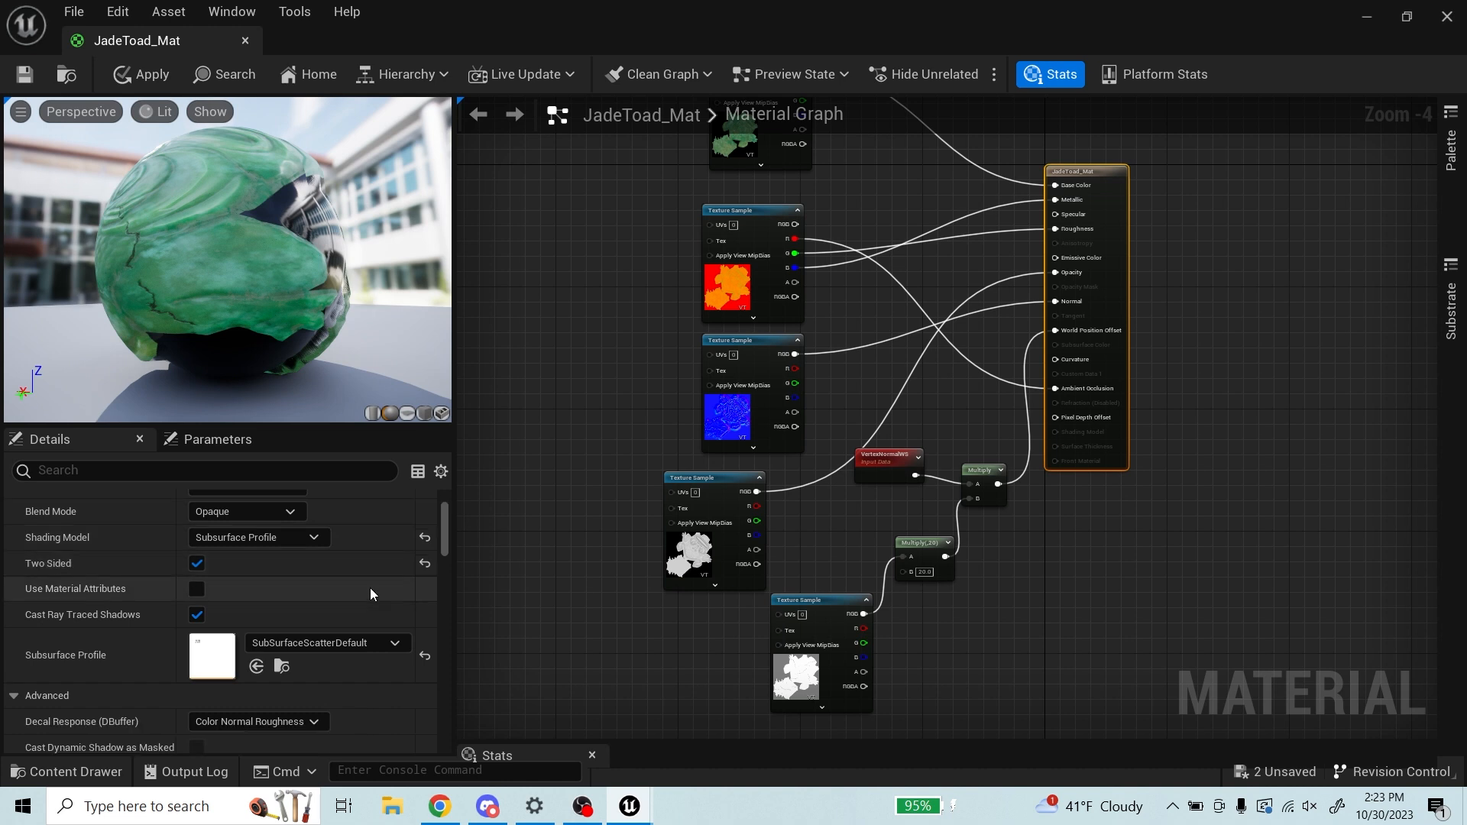
pyautogui.click(196, 563)
pyautogui.click(197, 563)
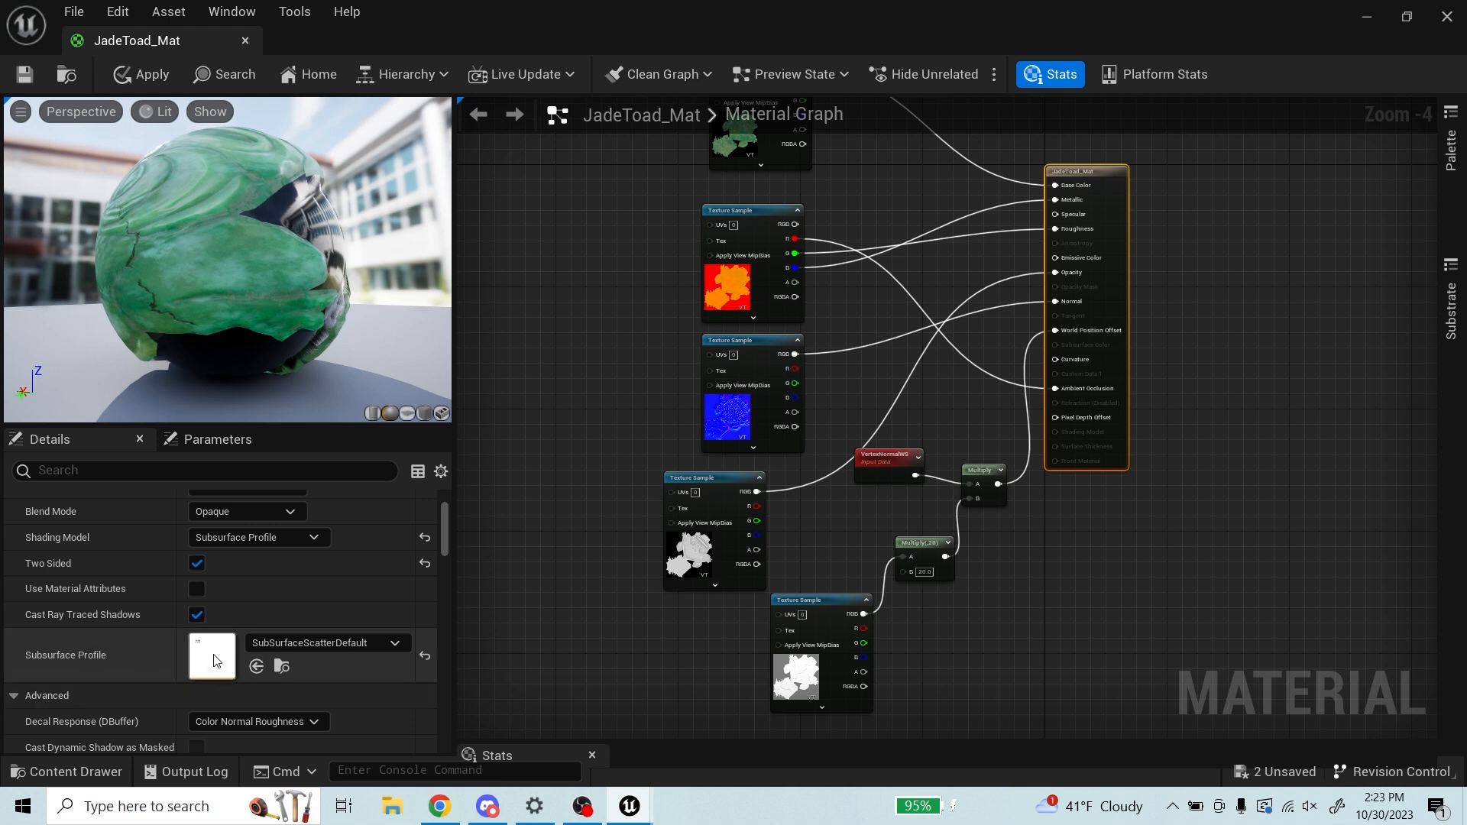
# Step: Create a subsurface profile asset named NewSubsurfaceProfile in the Content folder and assign it to the material
pyautogui.click(394, 643)
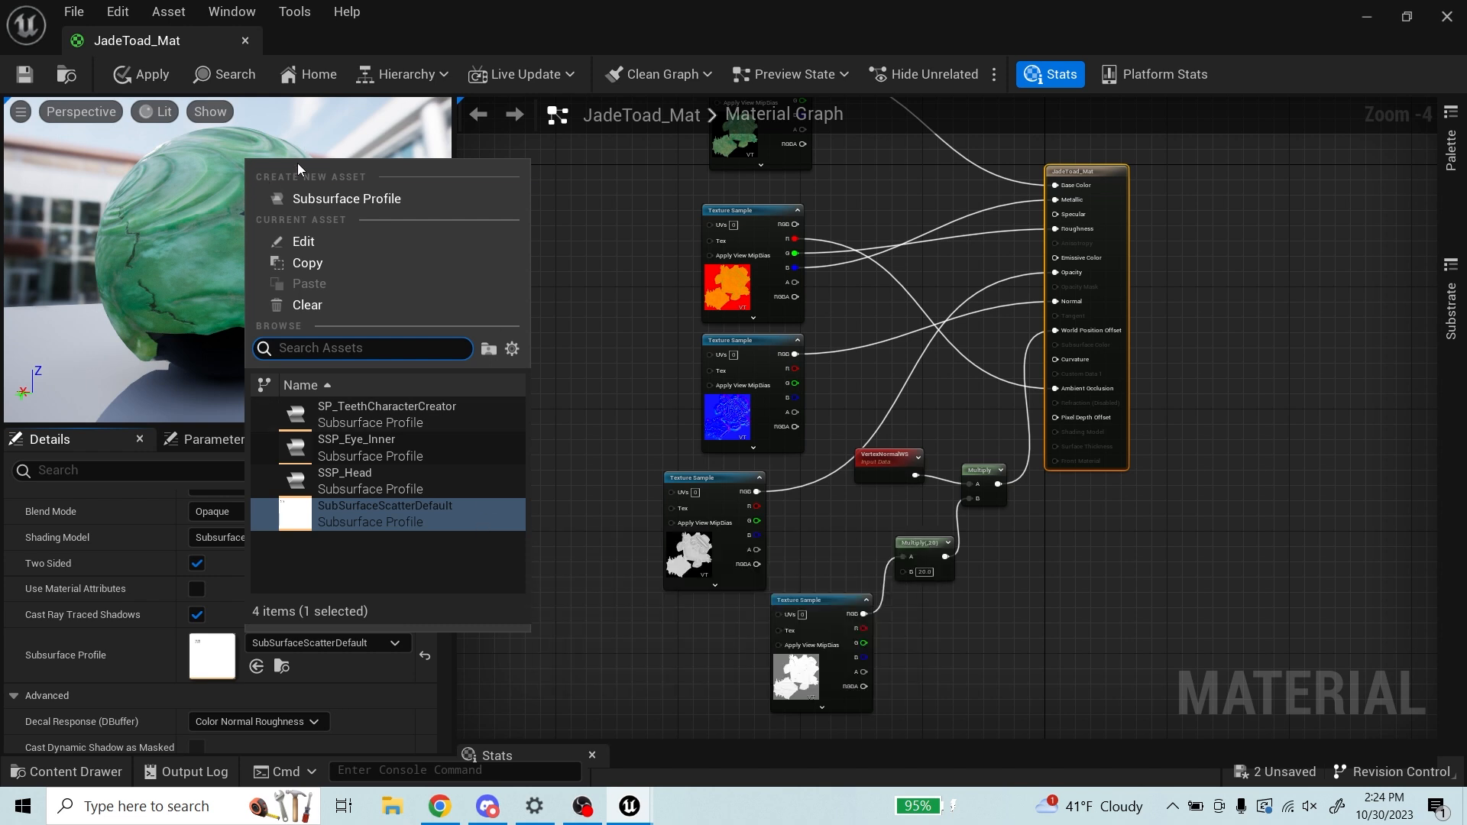
pyautogui.click(389, 204)
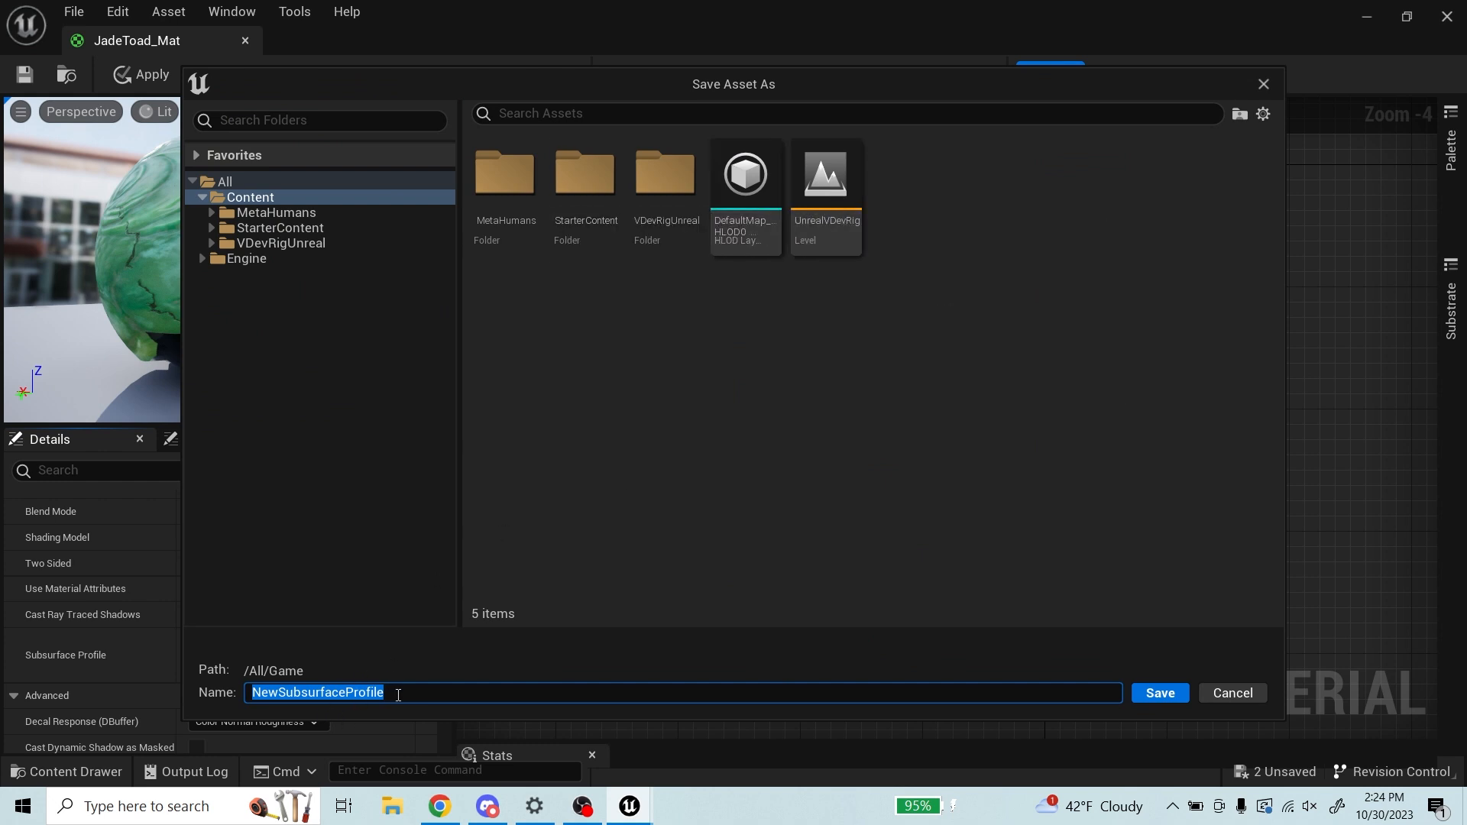
pyautogui.click(279, 690)
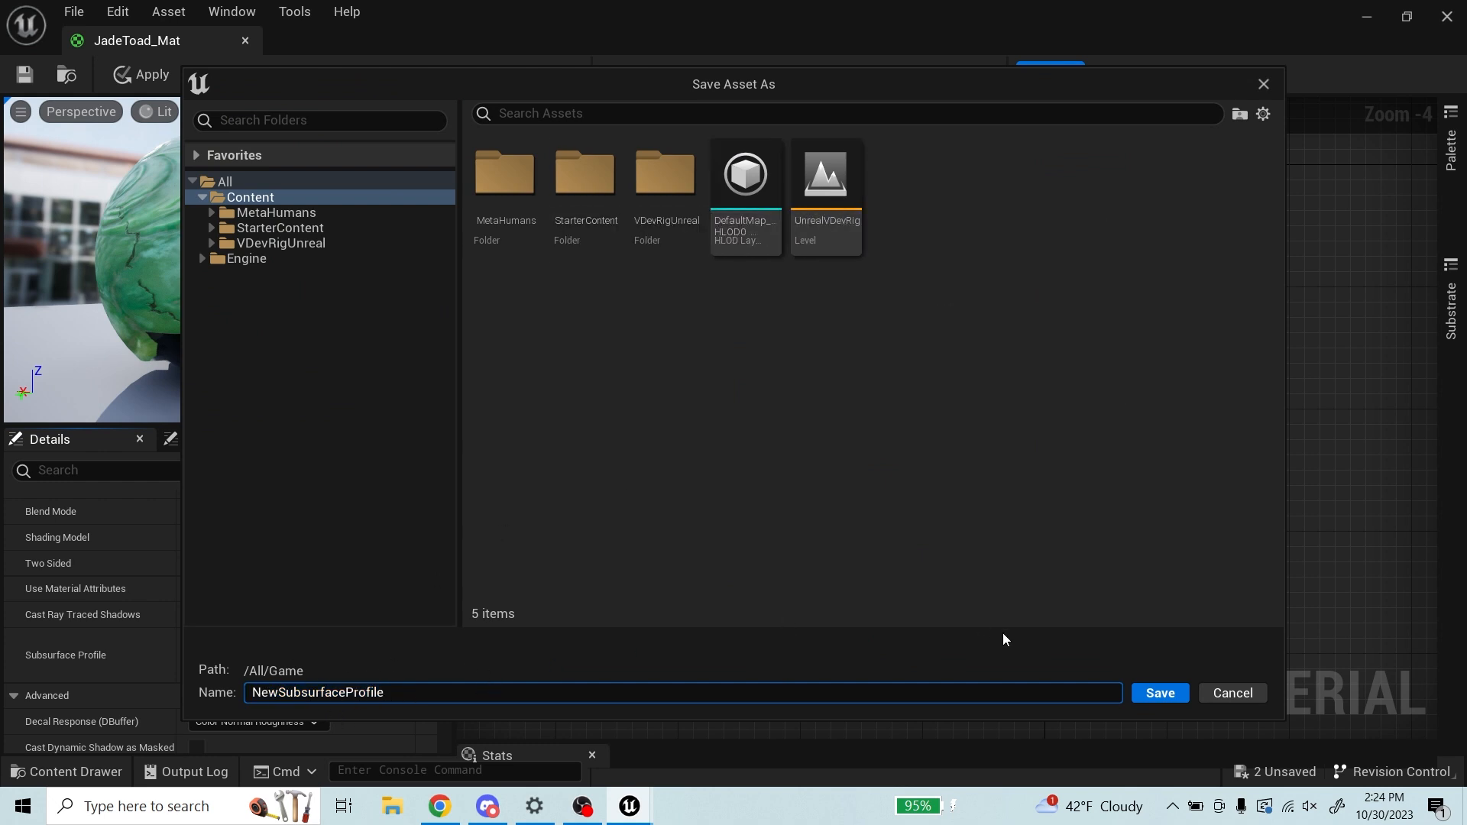
pyautogui.click(1168, 695)
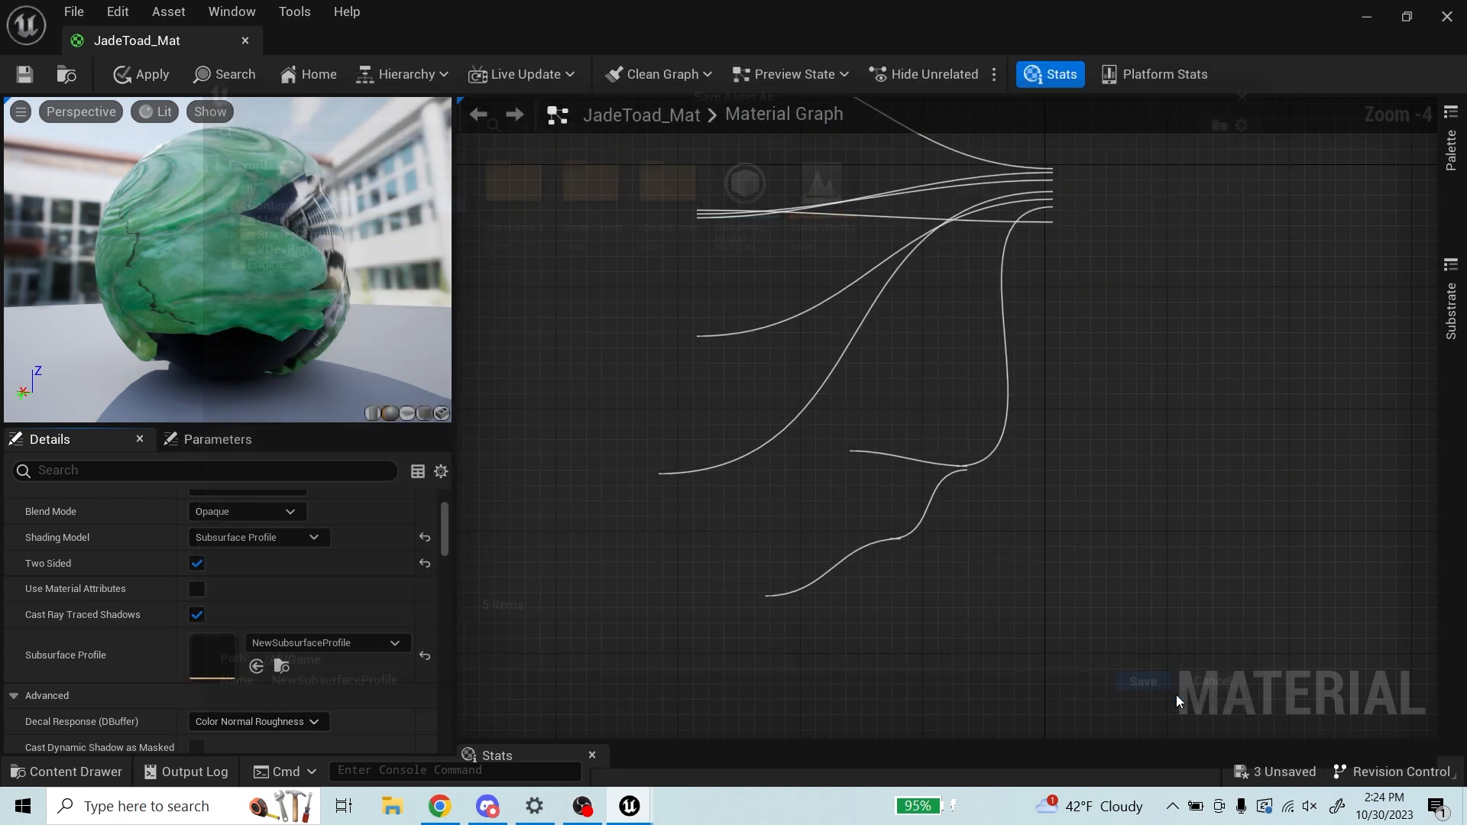
# Step: In NewSubsurfaceProfile, set the Surface Albedo to a near-white cream and check the Mean Free Path Color
pyautogui.doubleClick(209, 656)
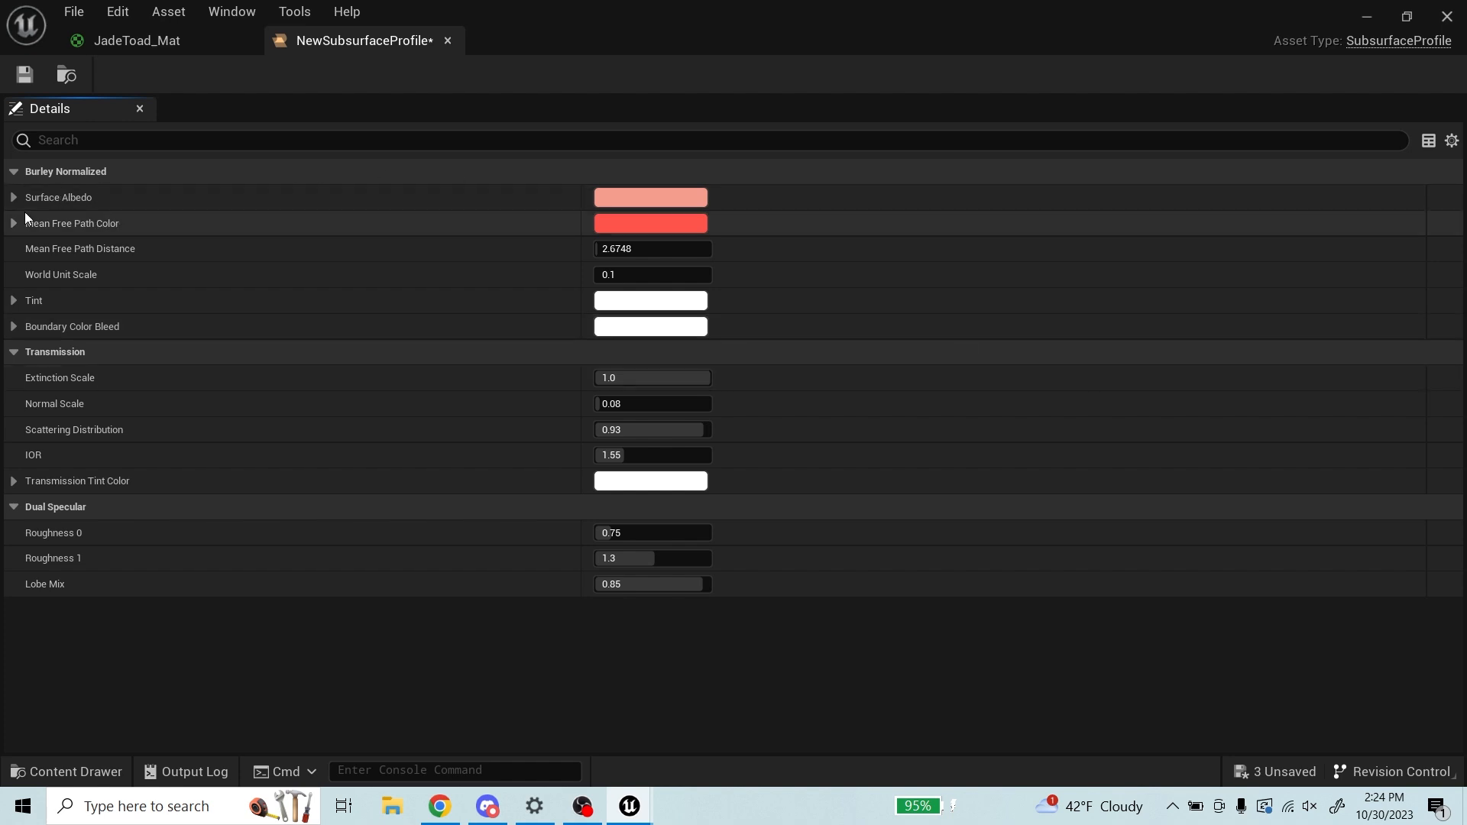
pyautogui.click(658, 197)
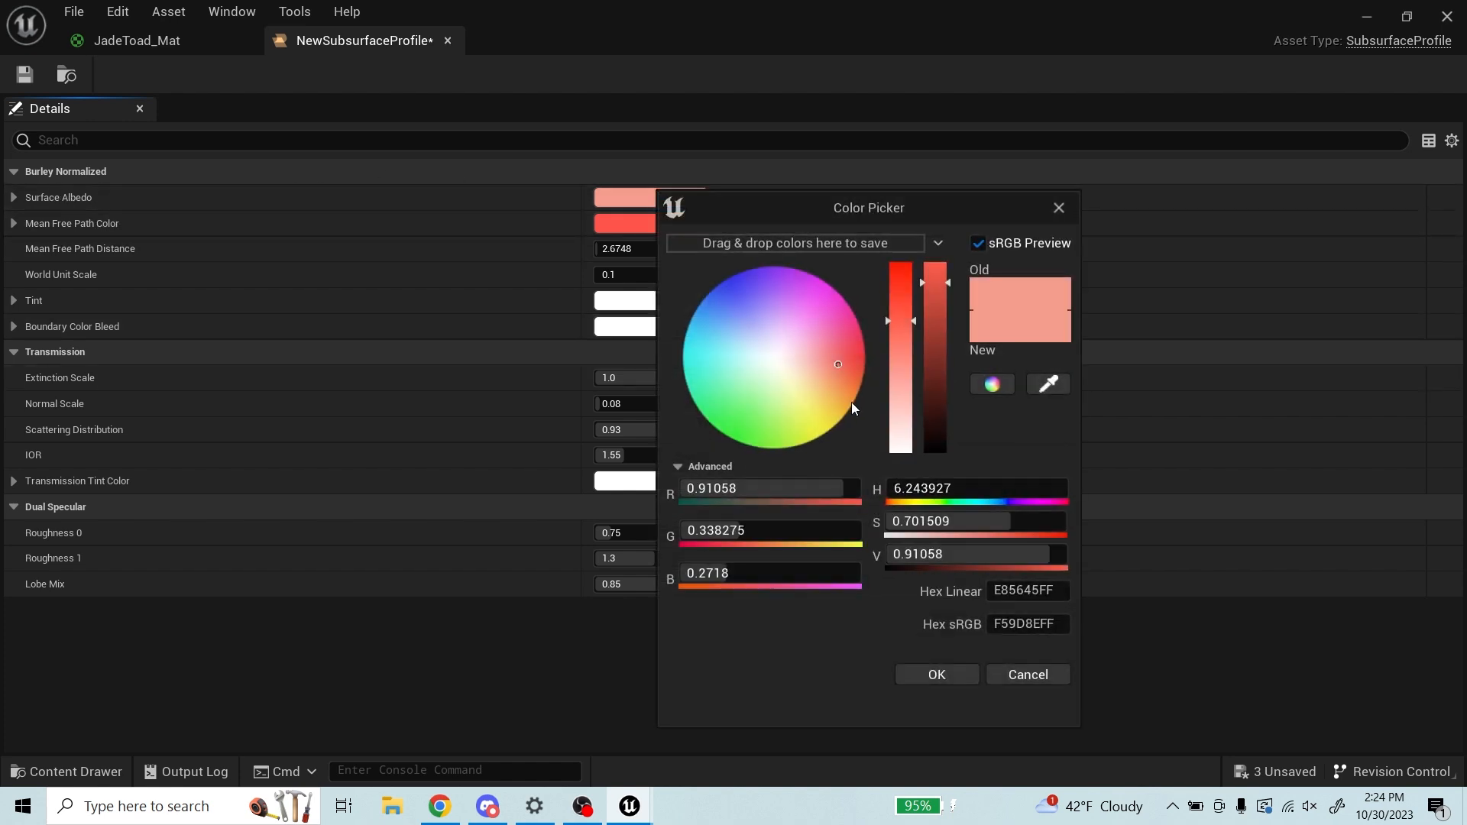
pyautogui.click(780, 364)
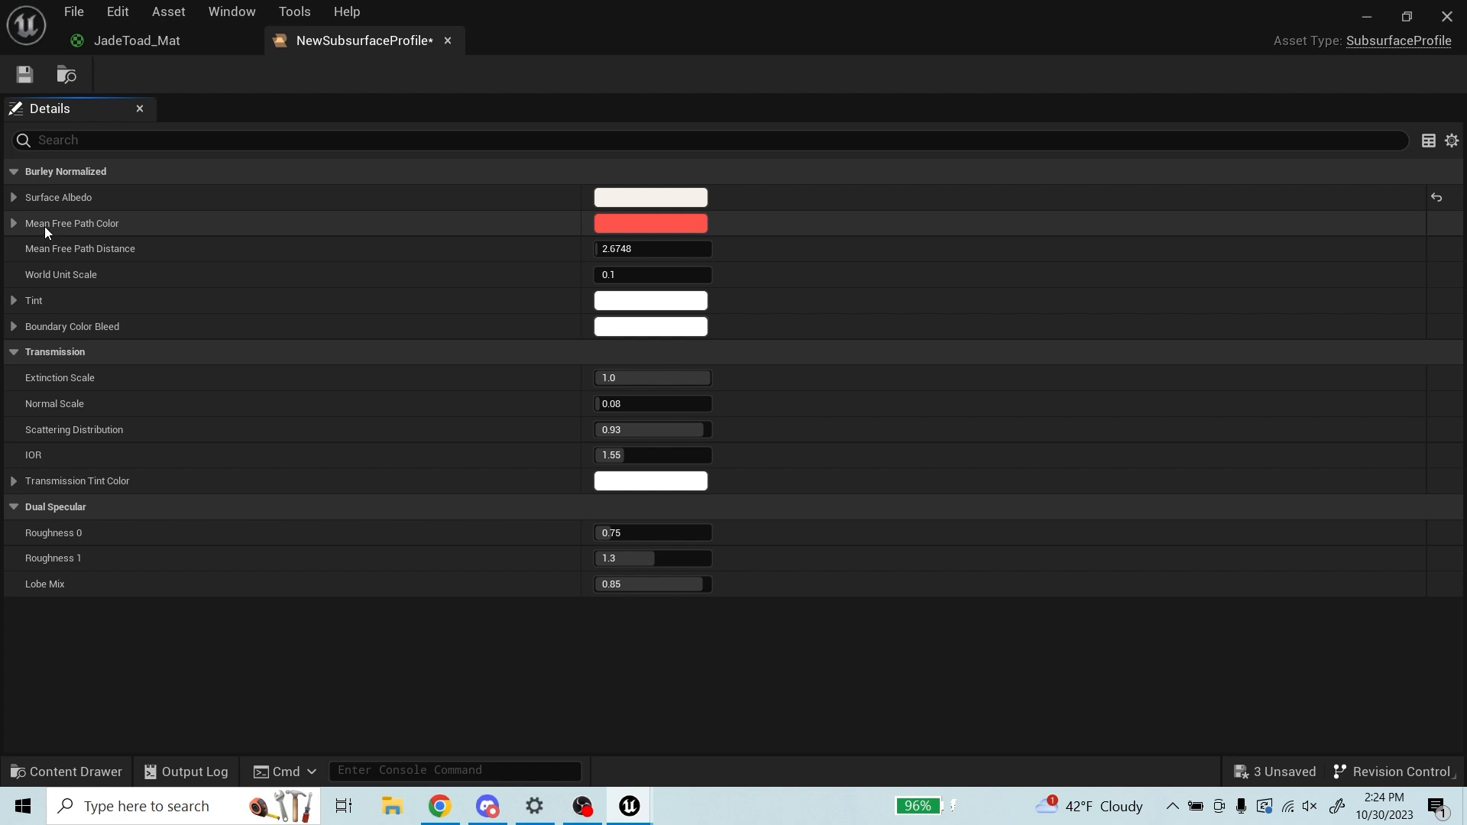
pyautogui.click(654, 223)
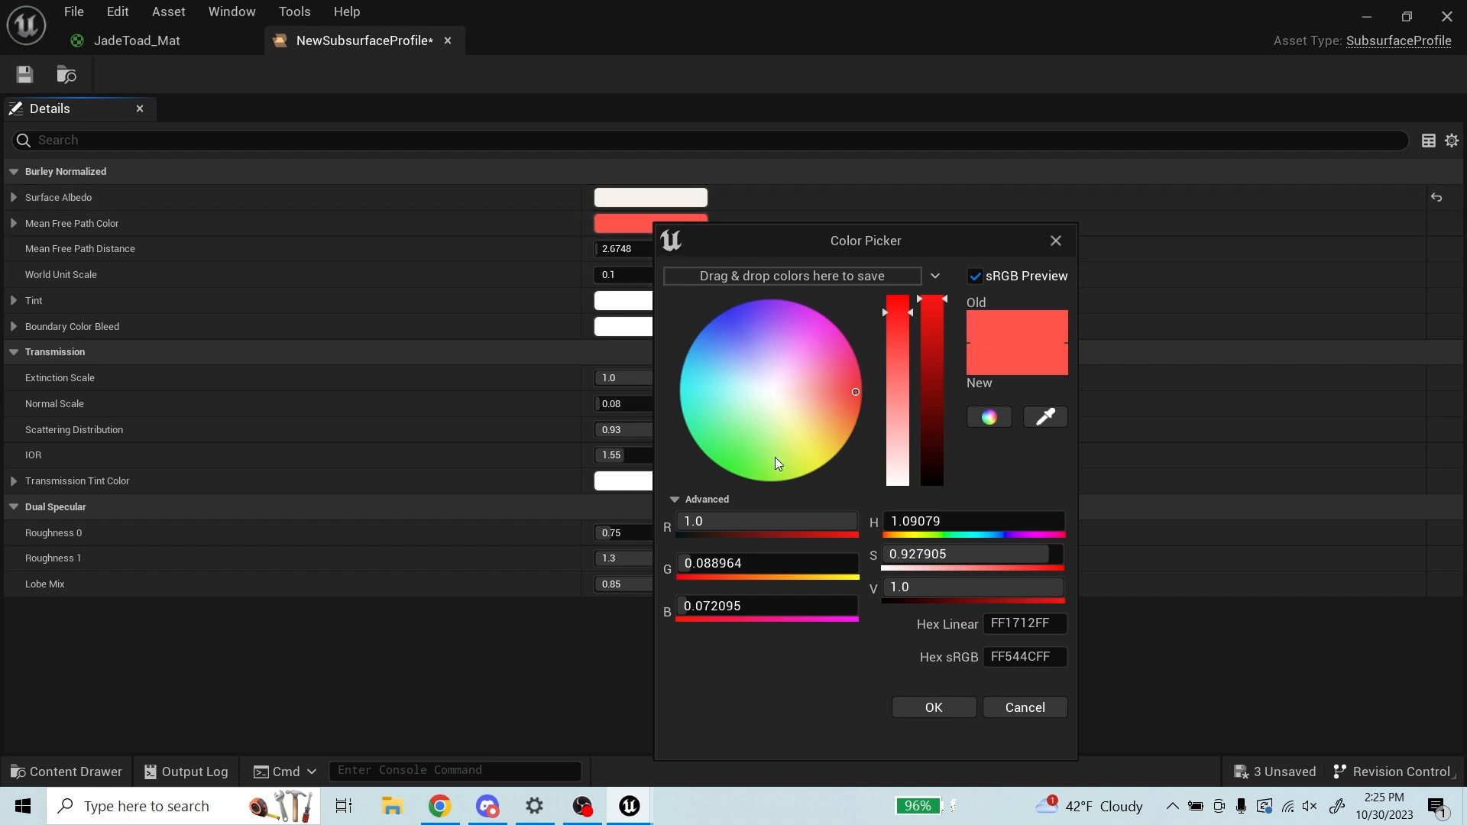
pyautogui.click(1025, 707)
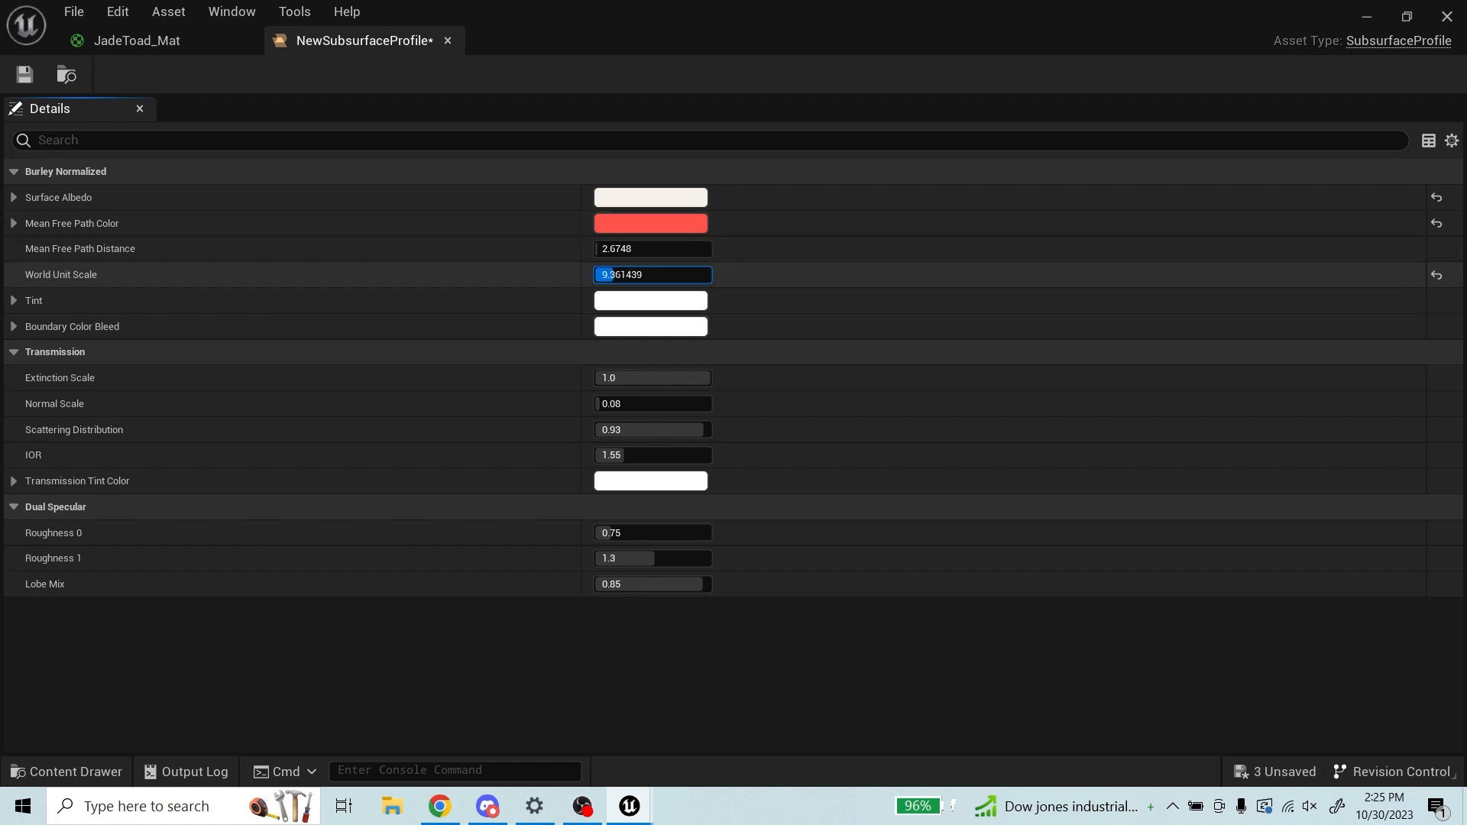
# Step: Set the profile's World Unit Scale to about 5.85 and close the profile
pyautogui.moveTo(640, 275); pyautogui.dragTo(640, 274)
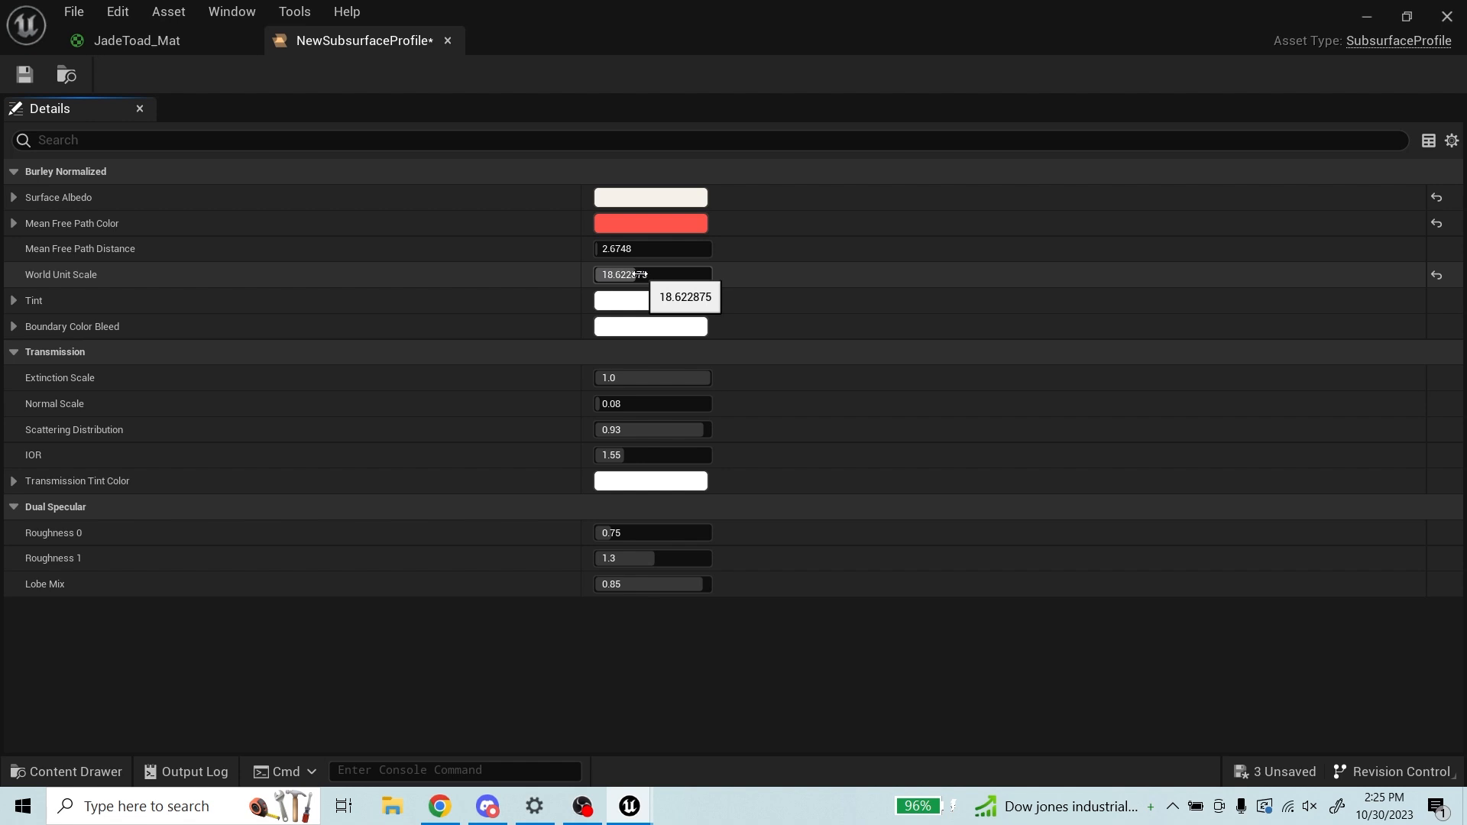
pyautogui.moveTo(659, 275); pyautogui.dragTo(615, 275)
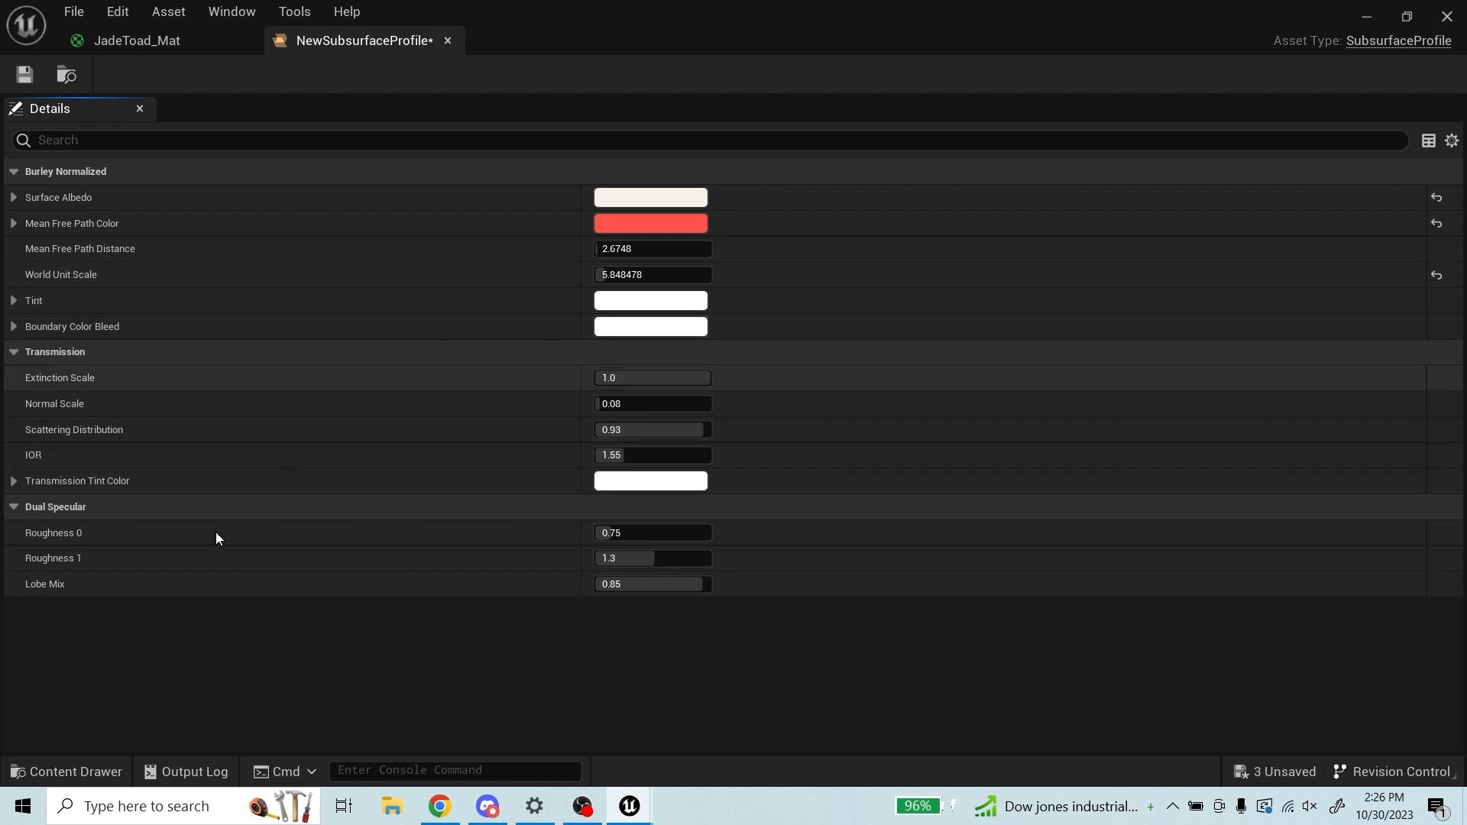
pyautogui.click(447, 41)
# Step: Examine how the Texture Sample nodes connect to the JadeToad_Mat output's Base Color, Metallic, Roughness, Normal, Opacity and Ambient Occlusion inputs
pyautogui.scroll(-4, 938, 384)
pyautogui.scroll(4, 938, 384)
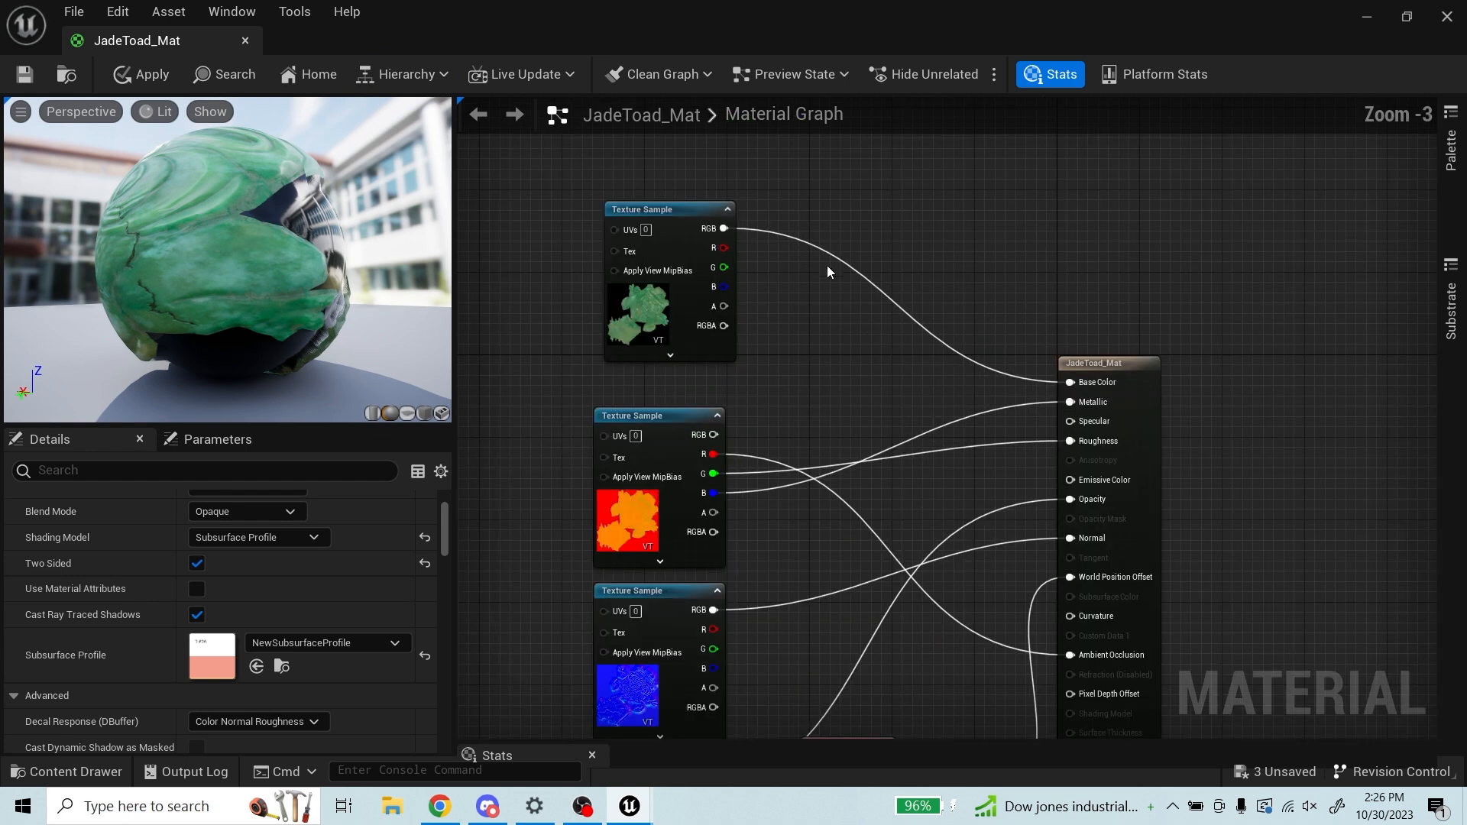
pyautogui.scroll(-4, 859, 345)
pyautogui.scroll(2, 864, 287)
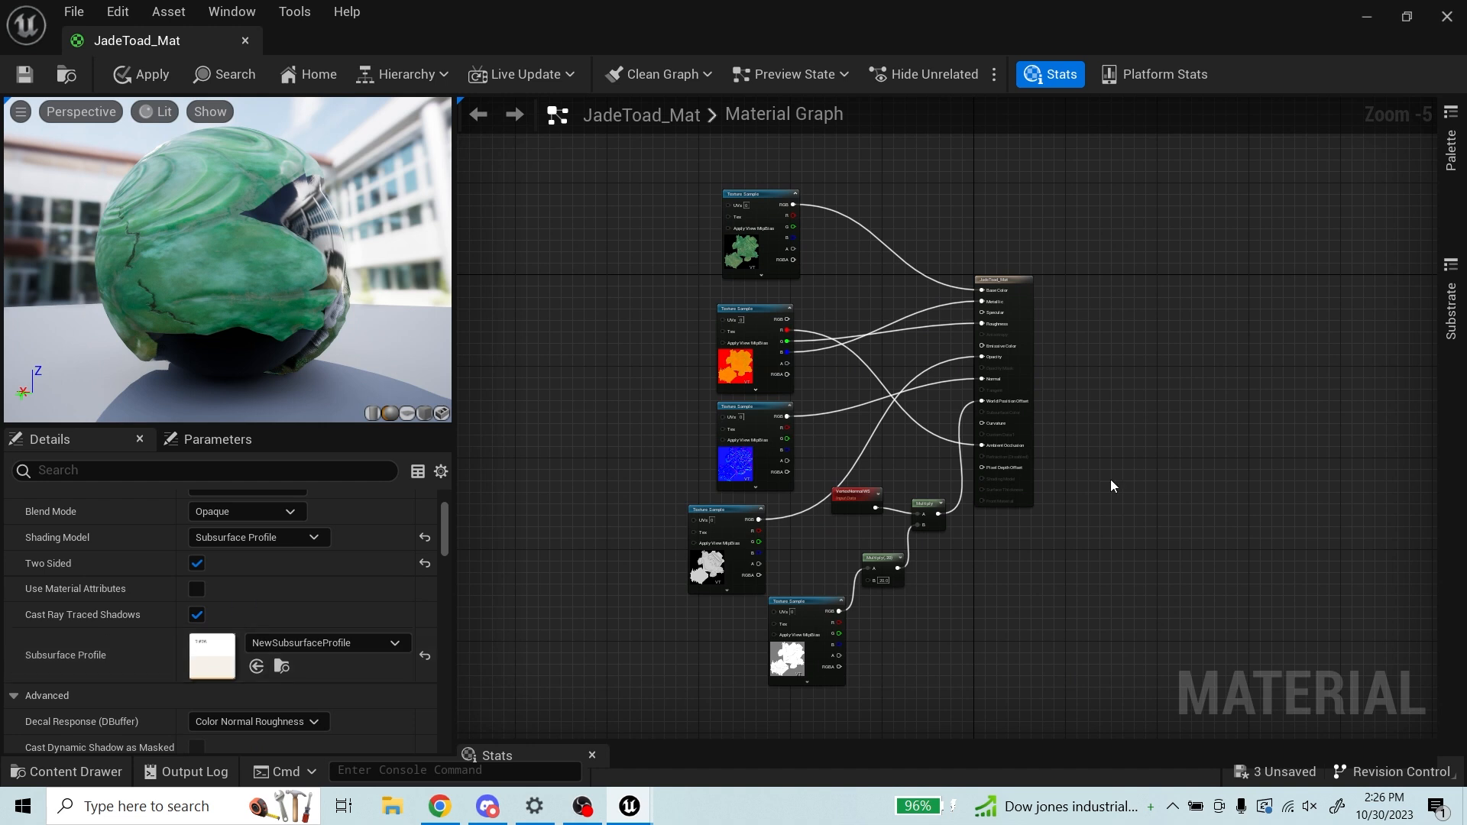
pyautogui.scroll(2, 919, 309)
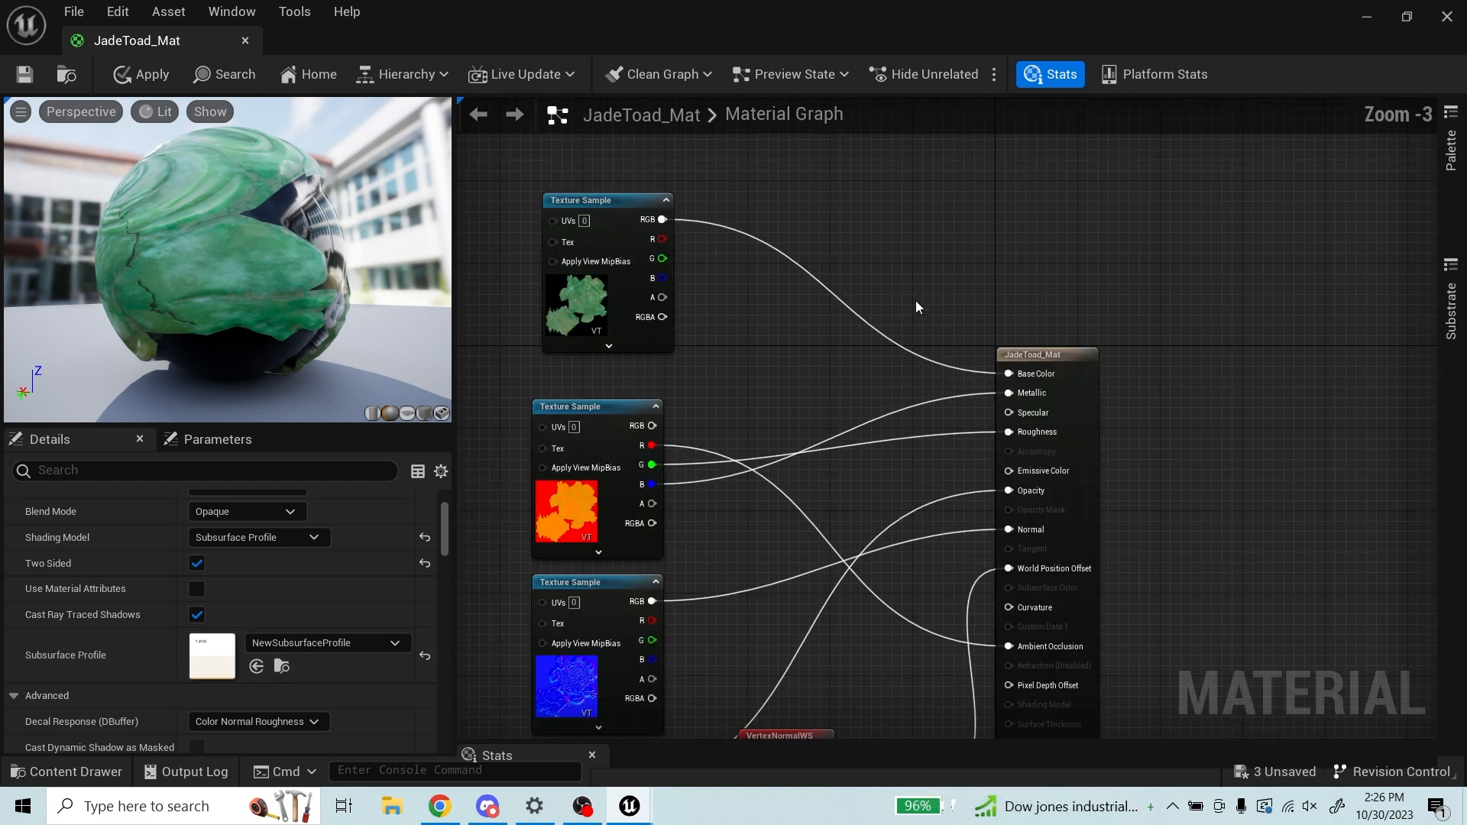
pyautogui.scroll(1, 901, 348)
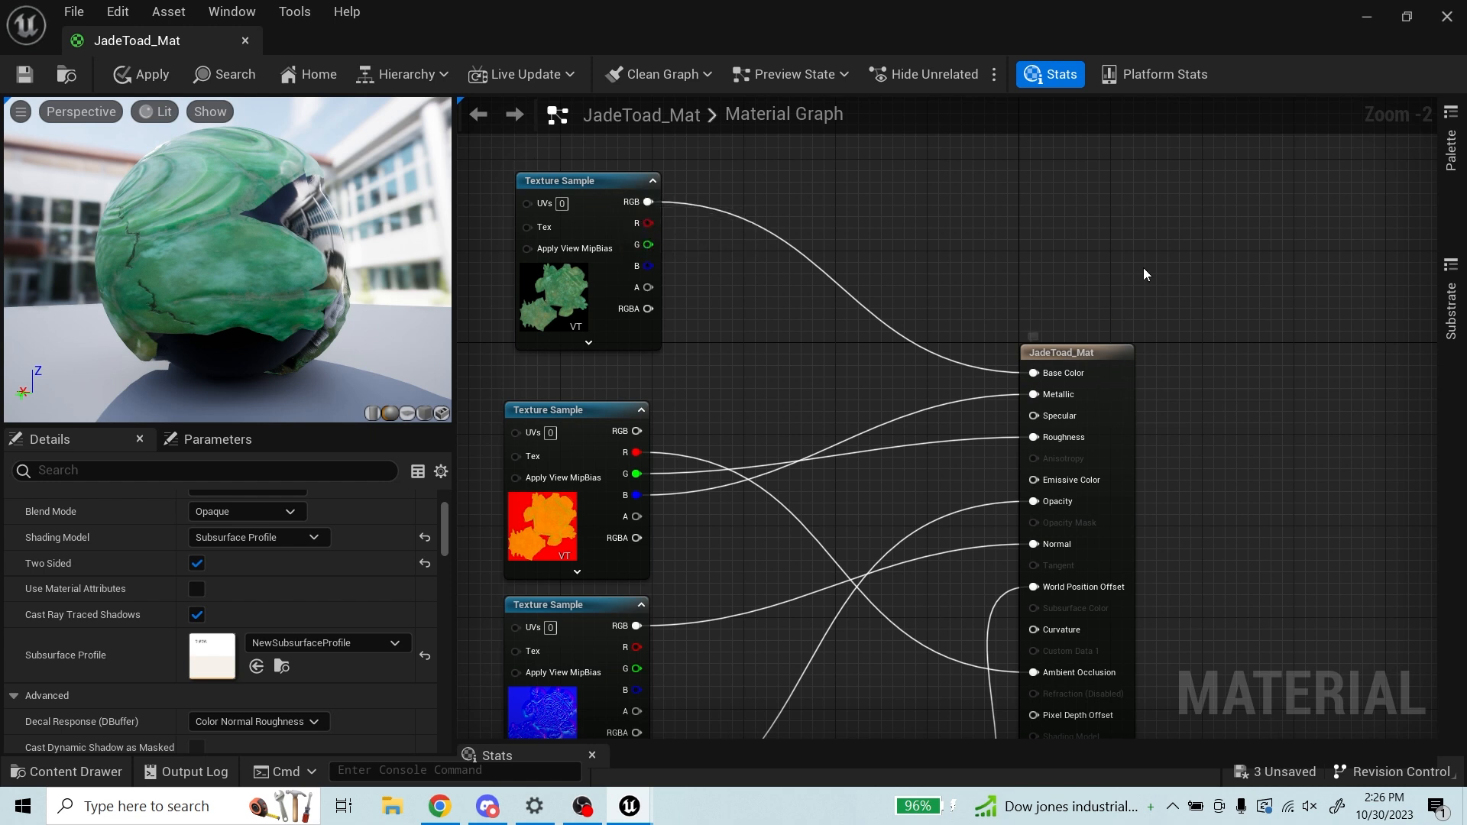
pyautogui.scroll(-3, 1147, 273)
pyautogui.scroll(1, 1156, 304)
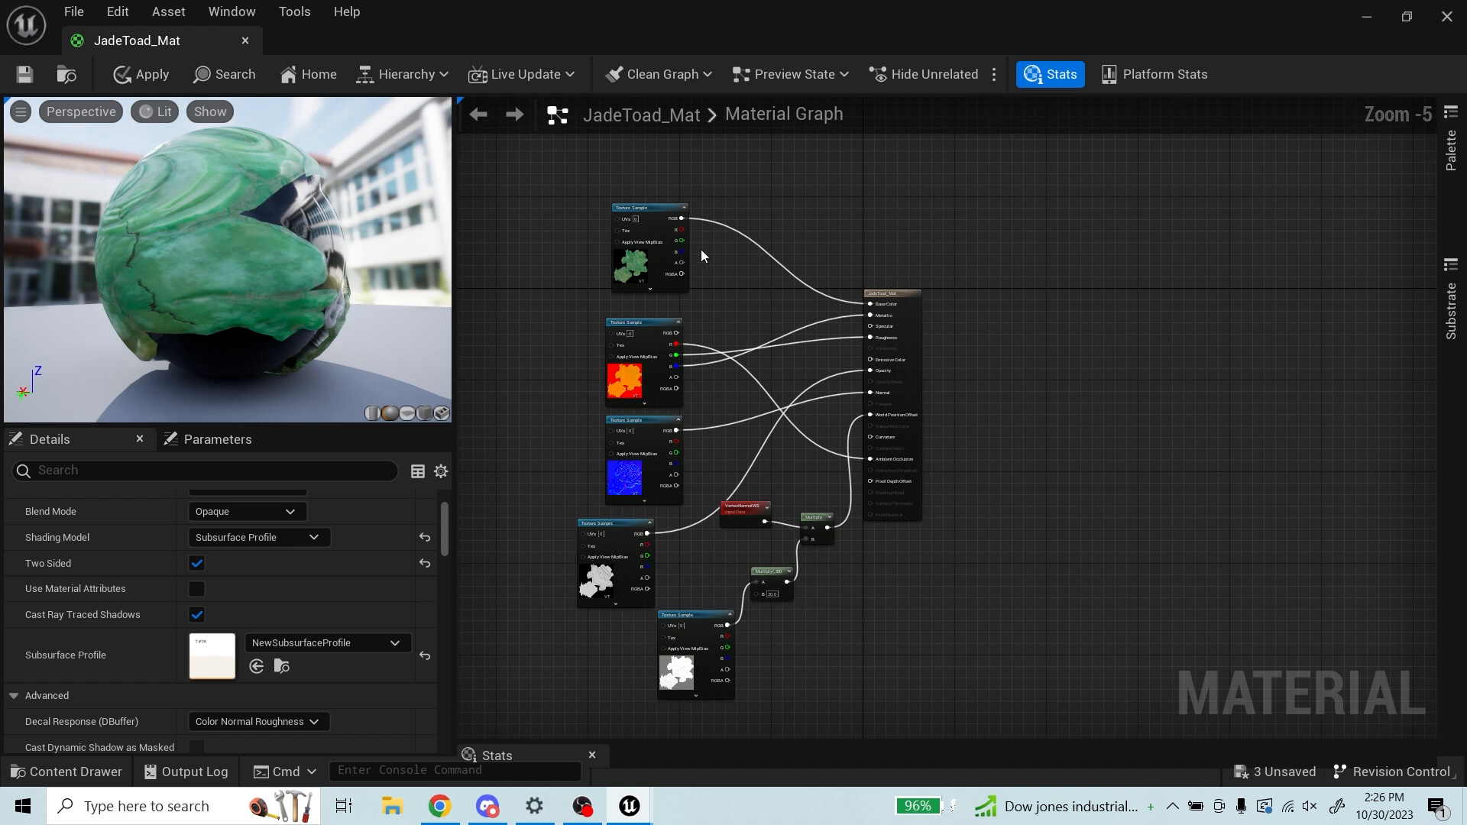
pyautogui.moveTo(762, 310); pyautogui.dragTo(827, 275, button='right')
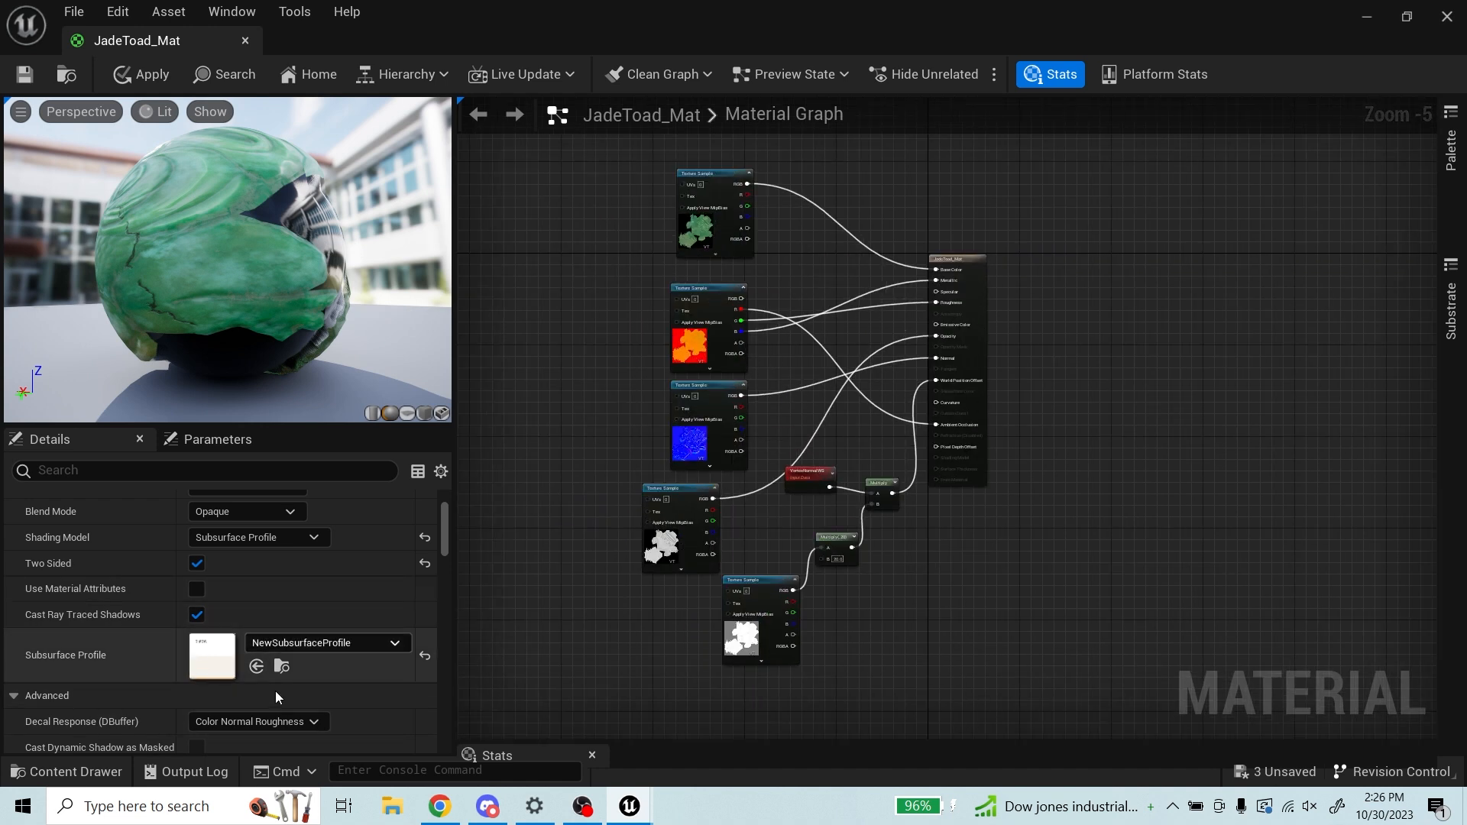
pyautogui.scroll(1, 738, 211)
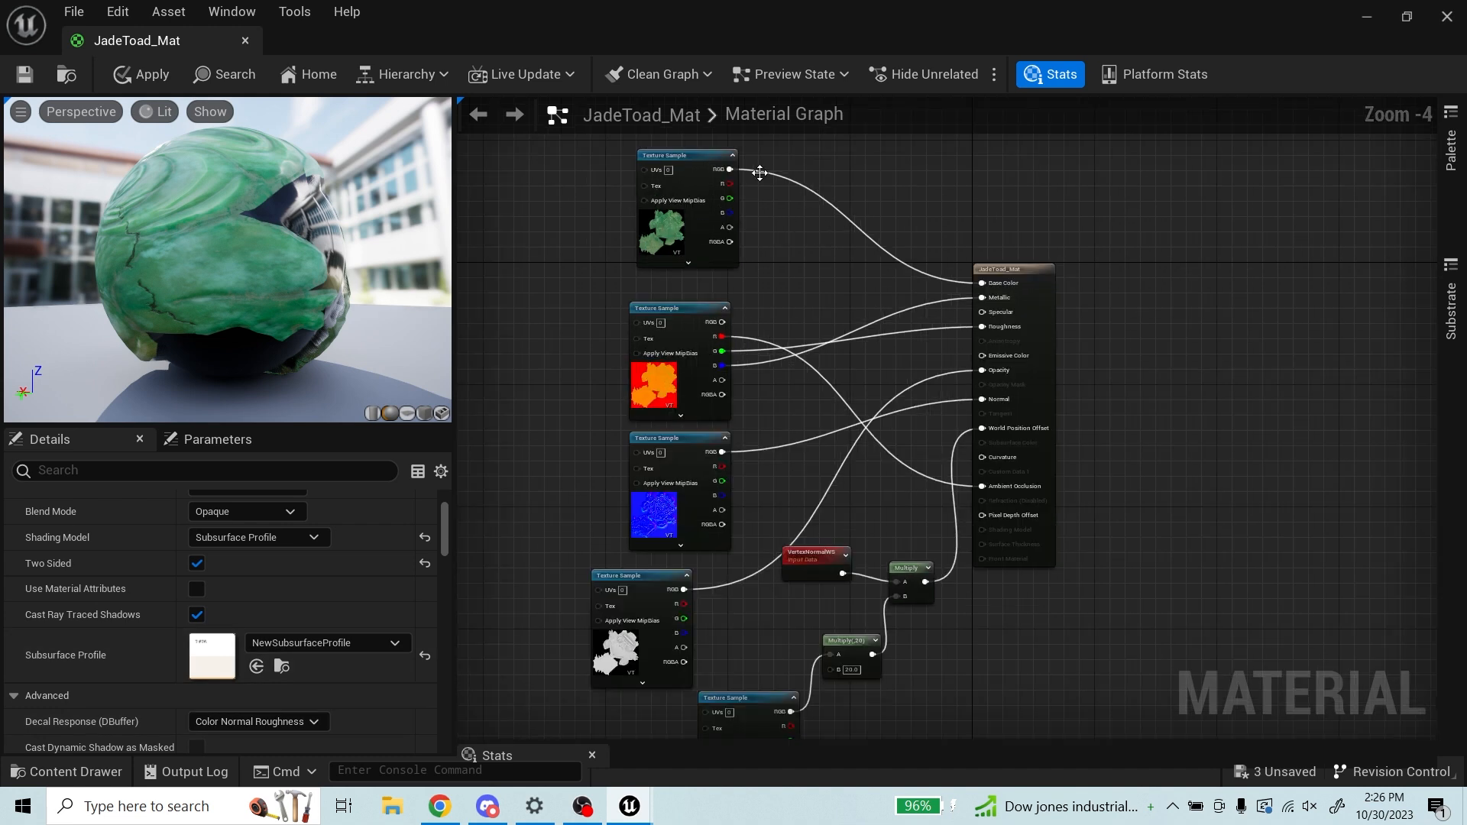
pyautogui.scroll(3, 581, 371)
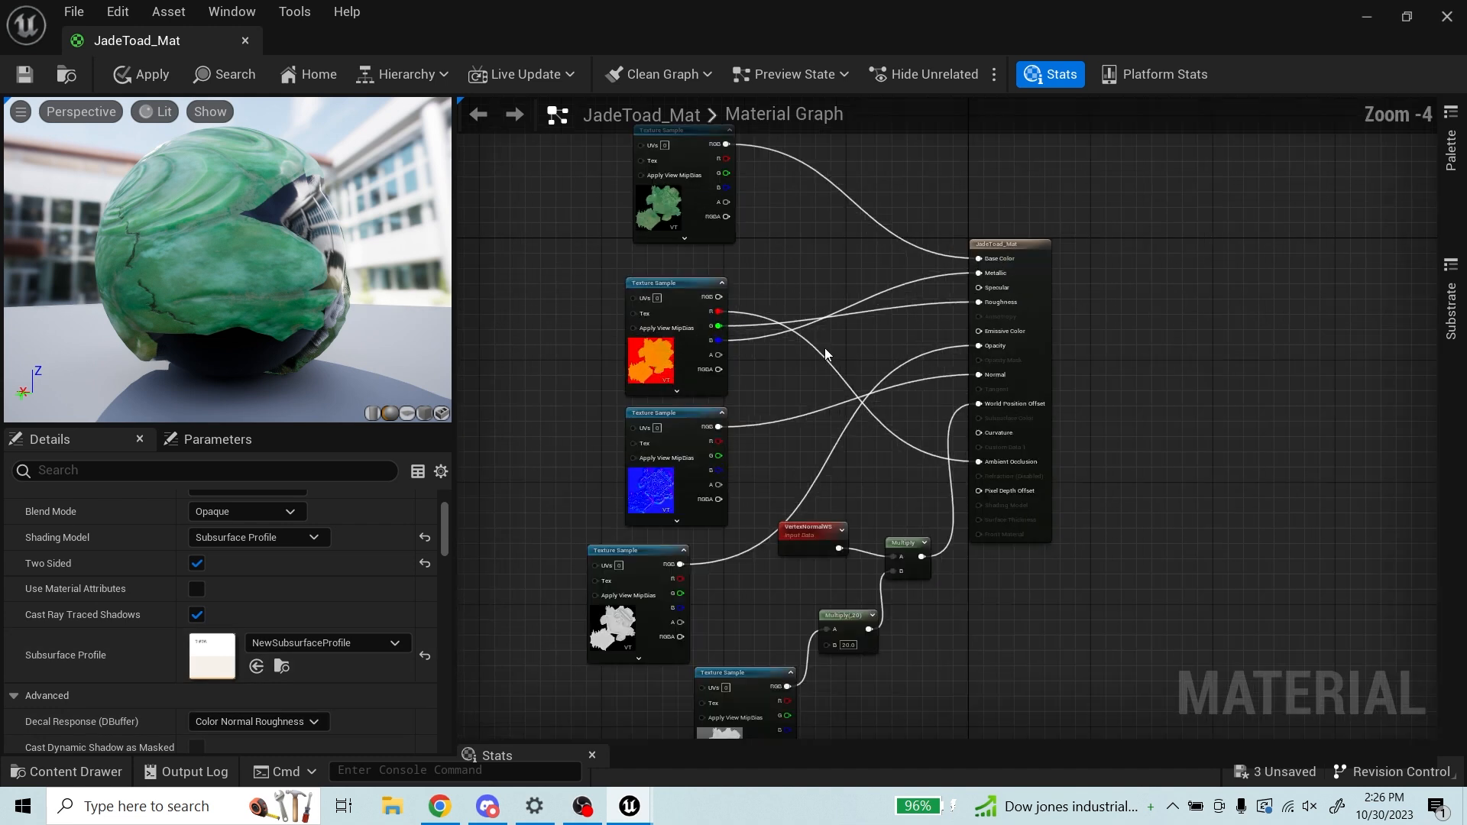
pyautogui.scroll(1, 577, 378)
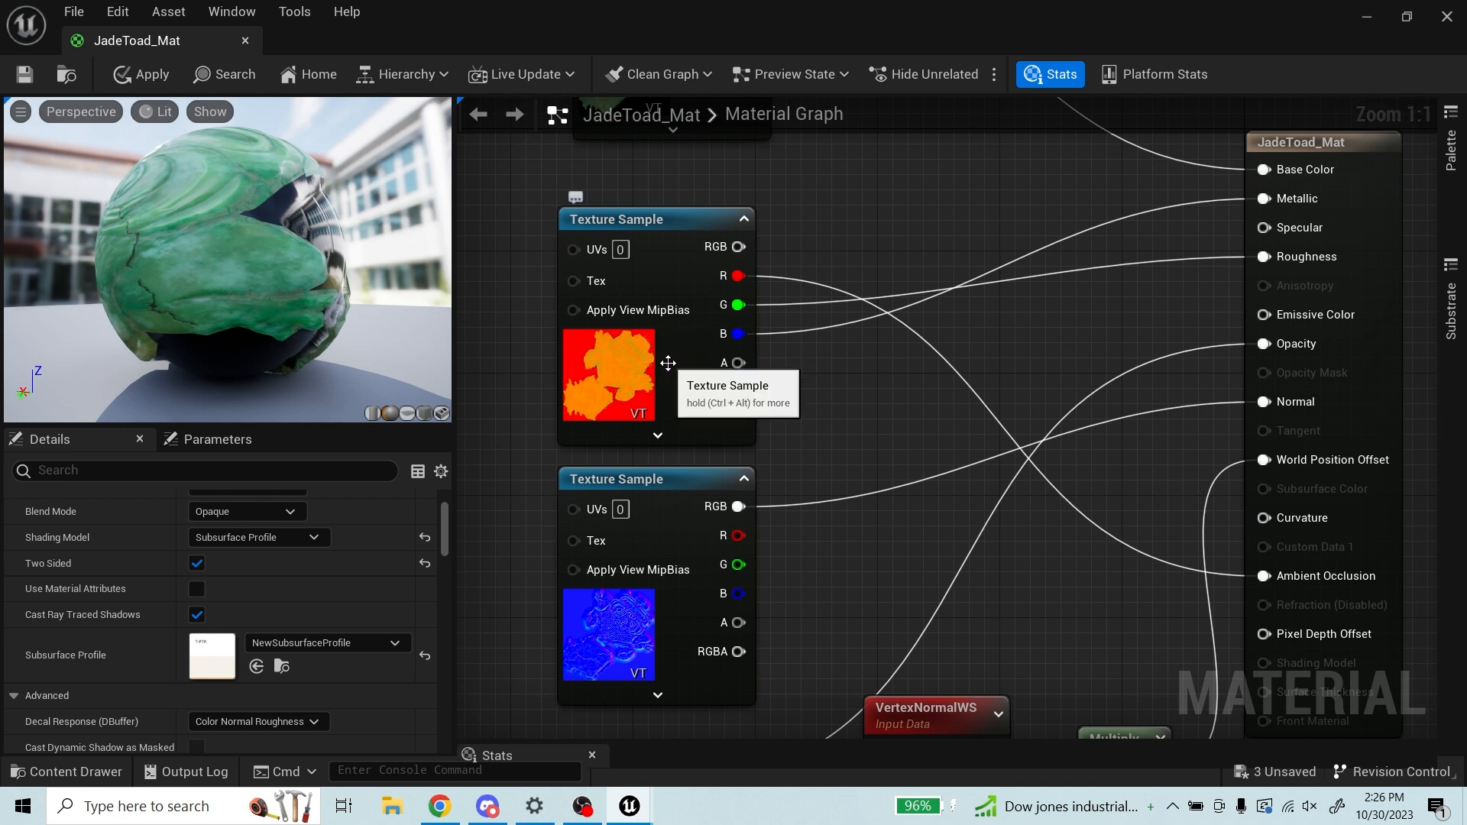
# Step: Review the texture wiring into Roughness, Opacity, Normal and Ambient Occlusion, and the overall layout of the JadeToad_Mat graph
pyautogui.scroll(-1, 584, 306)
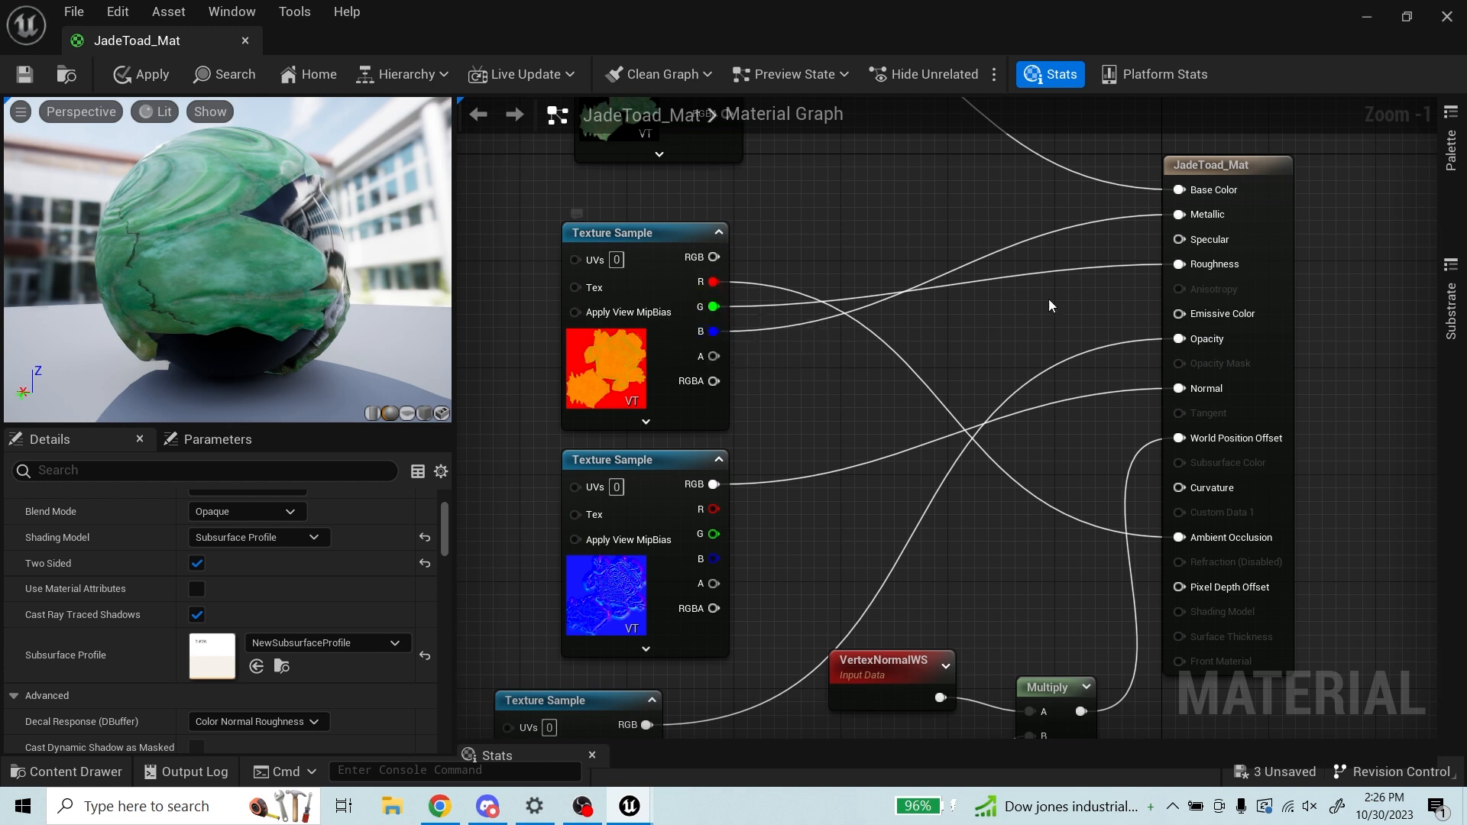
pyautogui.scroll(-1, 735, 238)
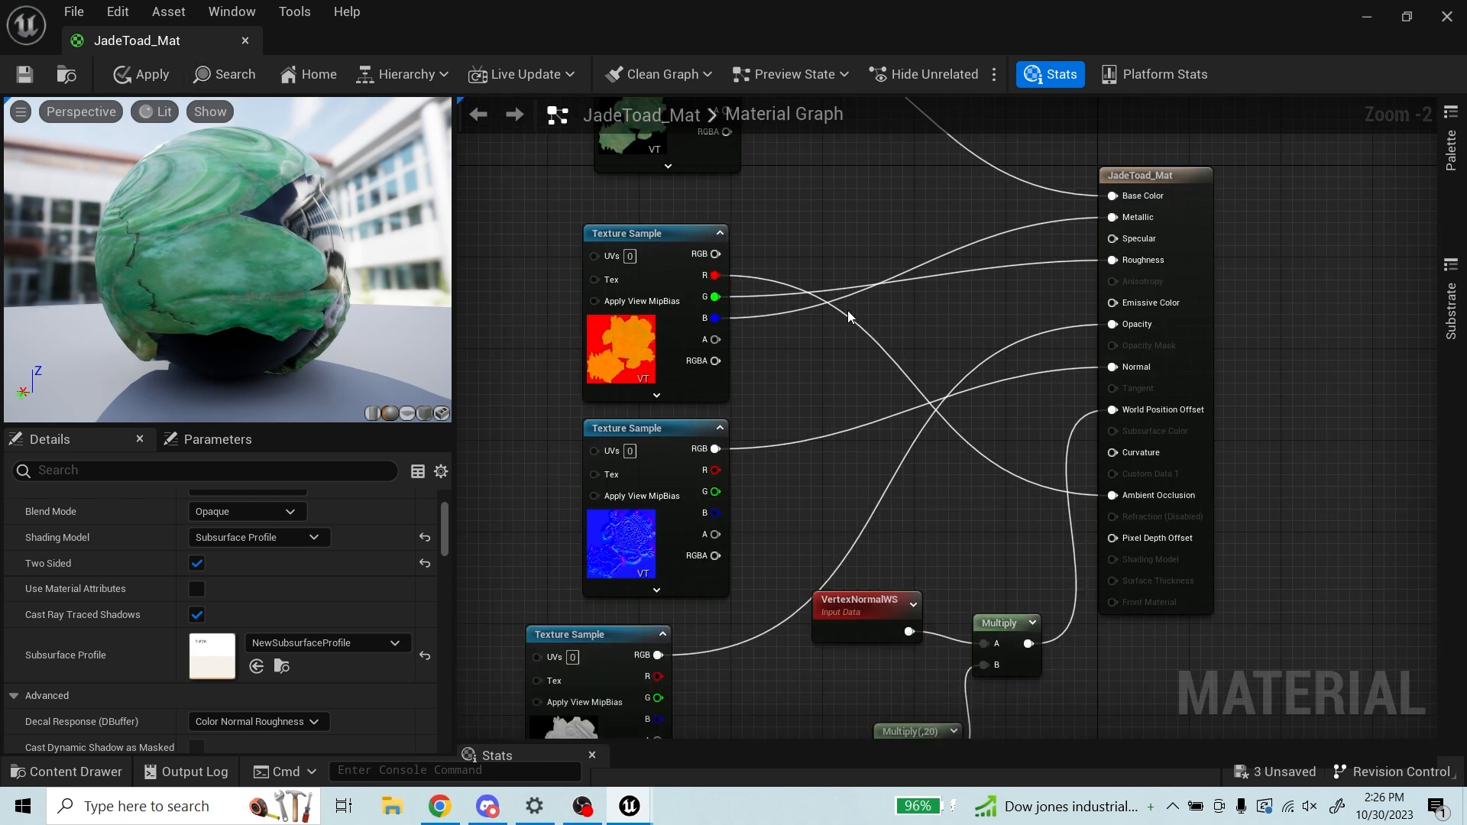
pyautogui.scroll(-1, 863, 340)
pyautogui.scroll(2, 764, 352)
pyautogui.scroll(-2, 760, 347)
pyautogui.scroll(2, 759, 347)
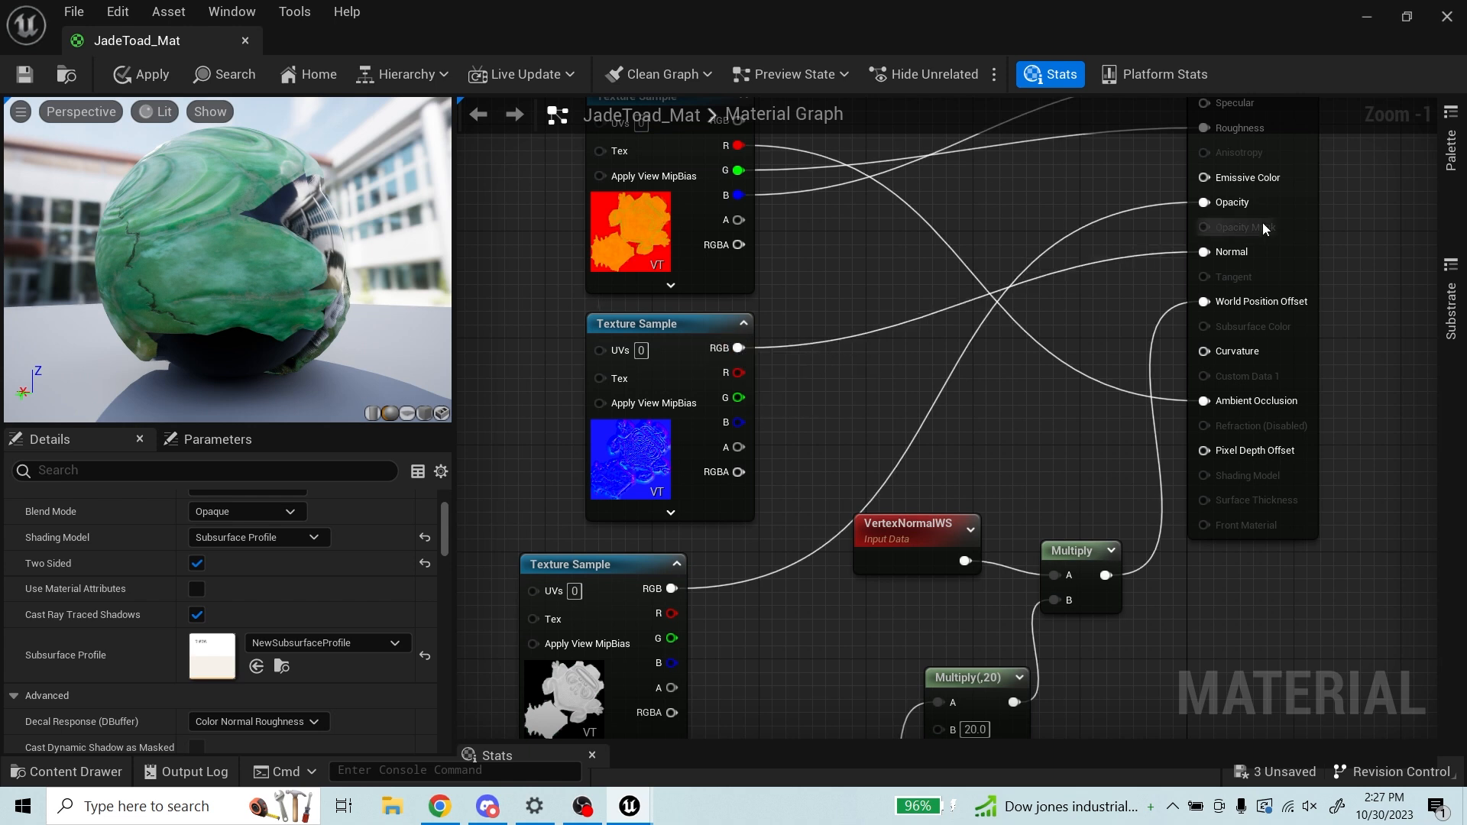
pyautogui.scroll(-2, 790, 282)
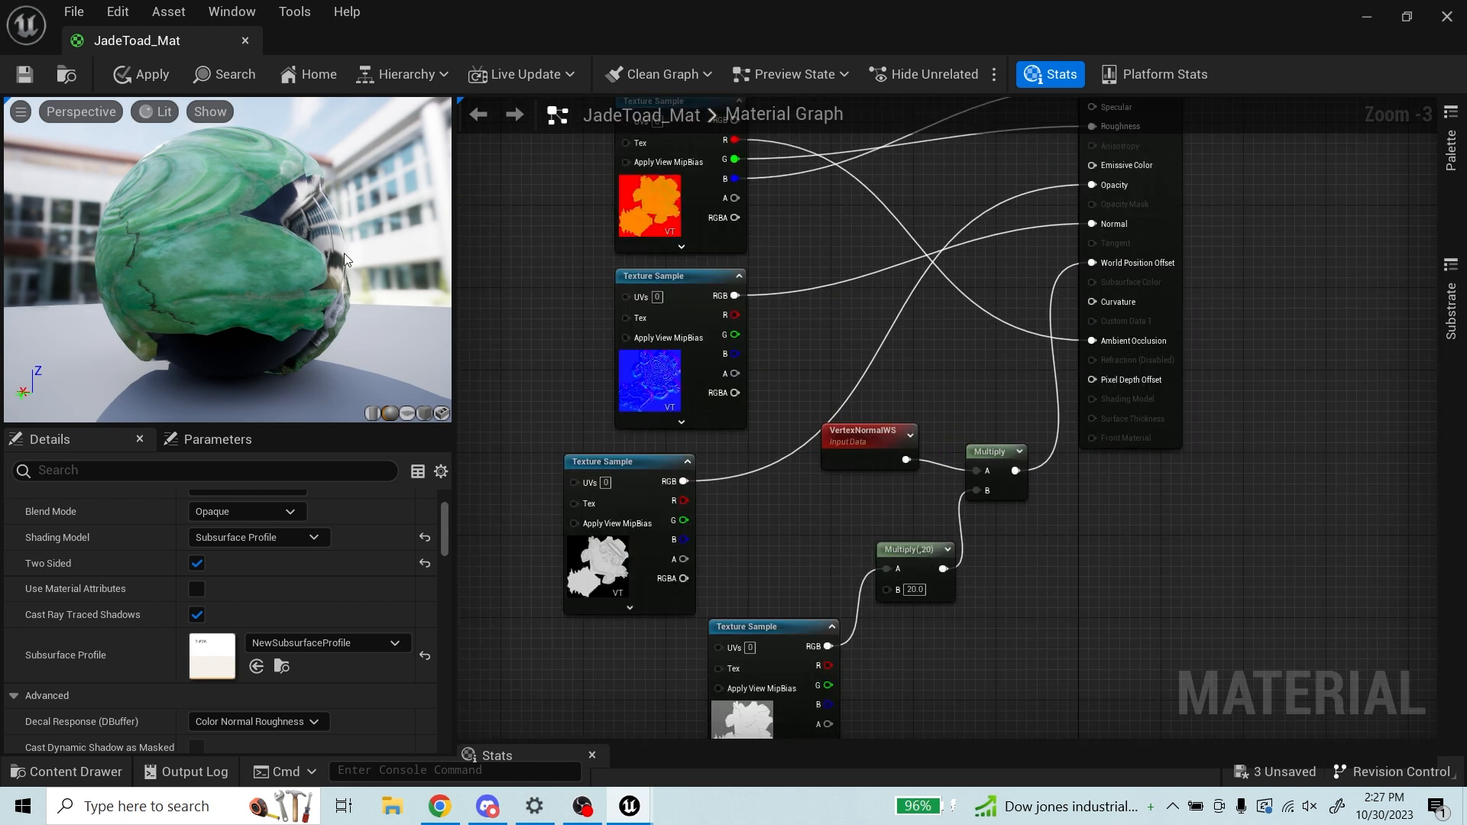
pyautogui.scroll(-2, 859, 306)
pyautogui.scroll(2, 841, 321)
pyautogui.scroll(-3, 639, 363)
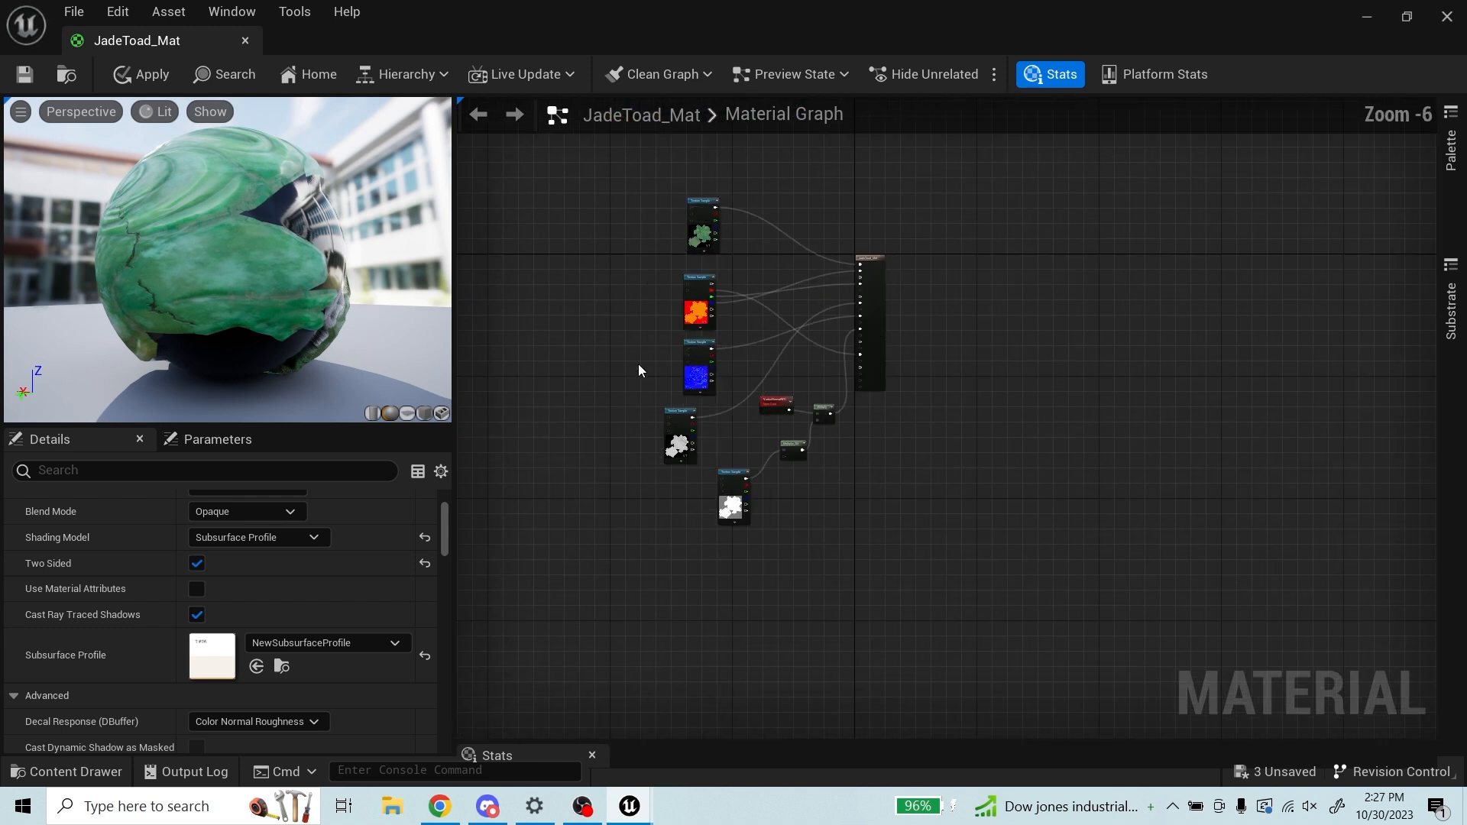
# Step: Move the grayscale Texture Sample node feeding Opacity away from the normal map node into clear space
pyautogui.scroll(4, 736, 483)
pyautogui.moveTo(737, 484); pyautogui.dragTo(645, 462)
pyautogui.scroll(-4, 659, 475)
pyautogui.scroll(5, 625, 538)
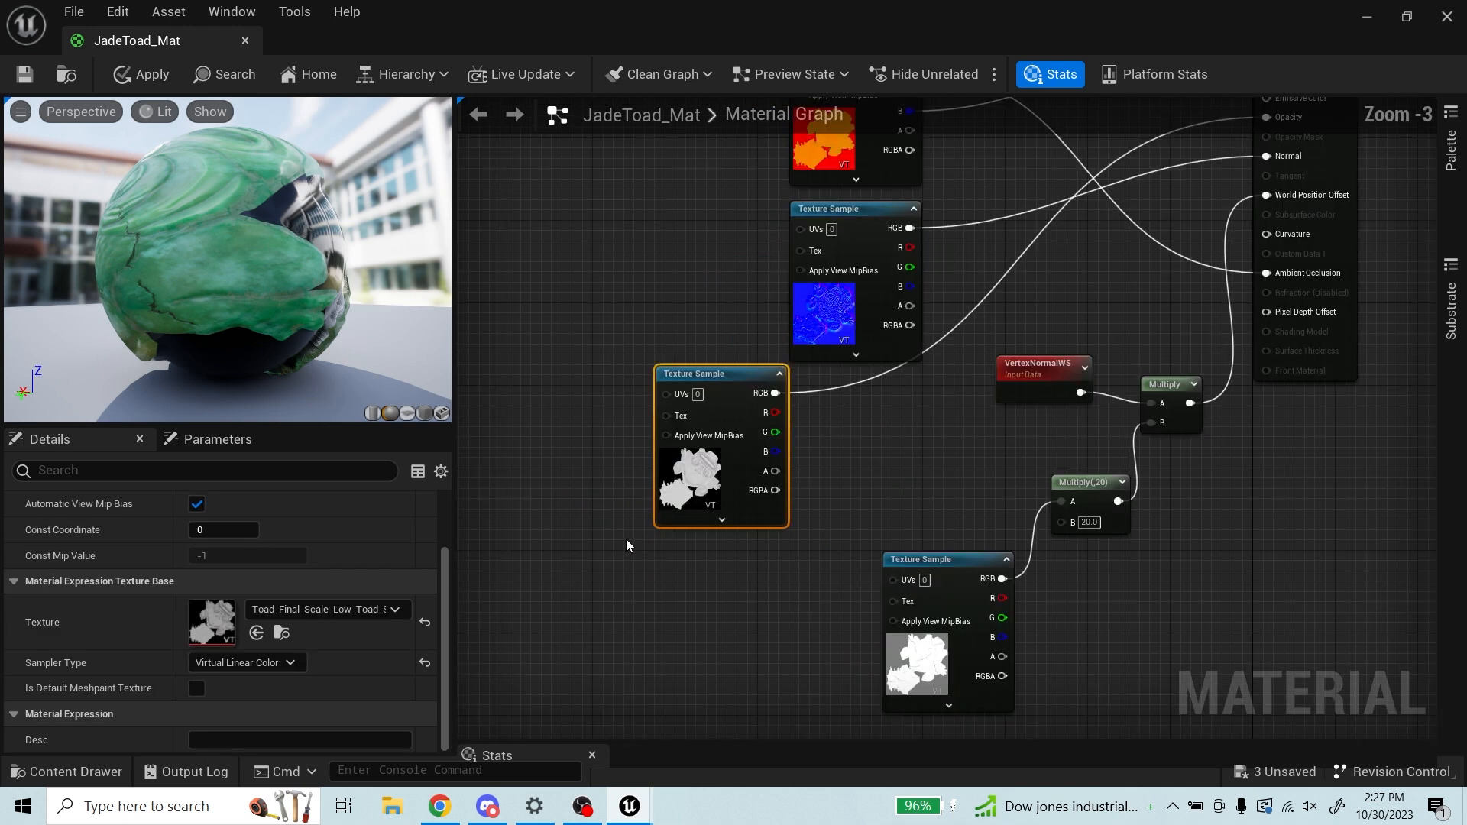
pyautogui.scroll(-3, 894, 517)
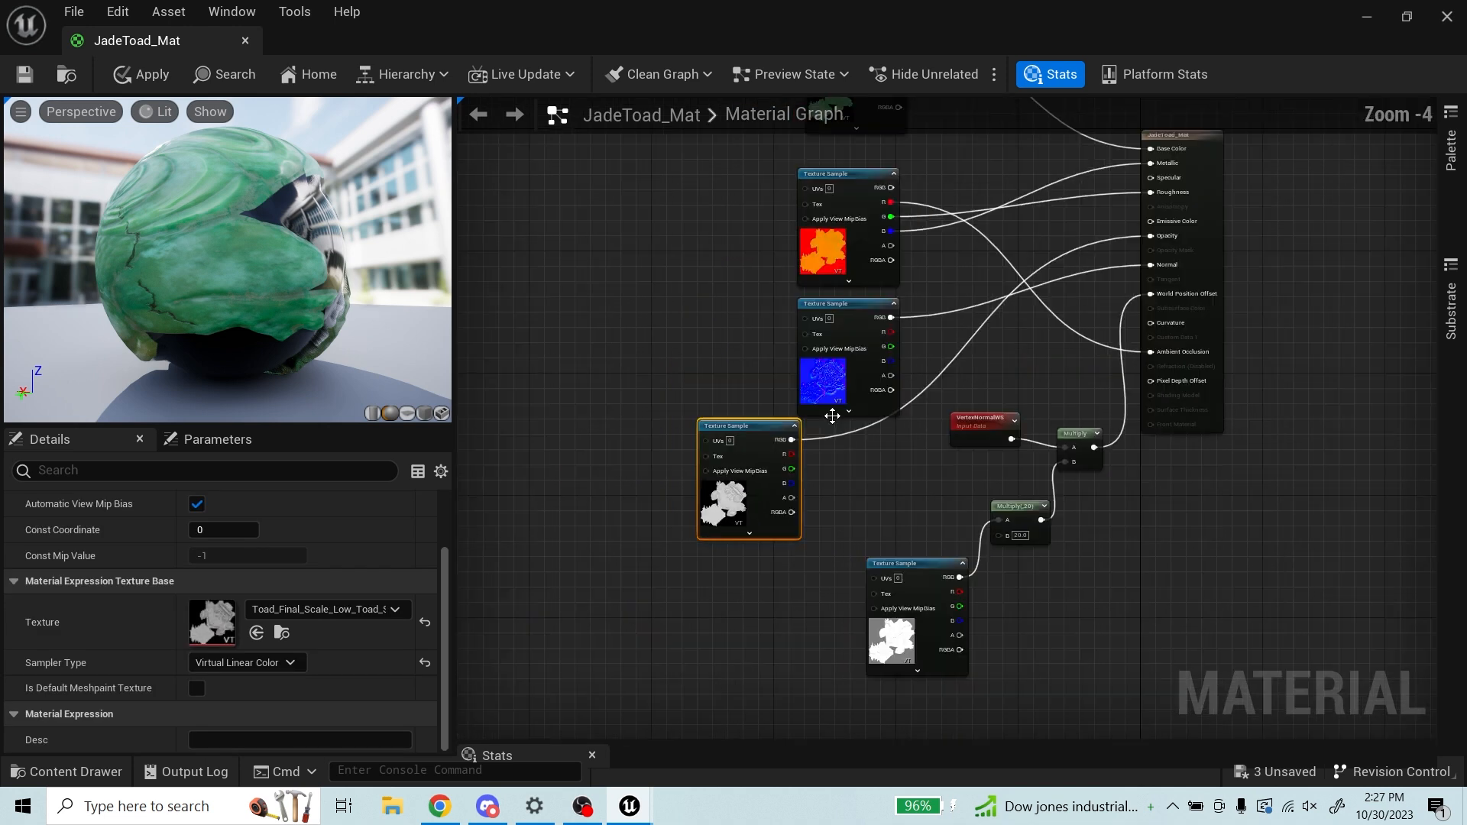
pyautogui.scroll(2, 716, 449)
pyautogui.moveTo(716, 448); pyautogui.dragTo(722, 486)
pyautogui.scroll(2, 688, 627)
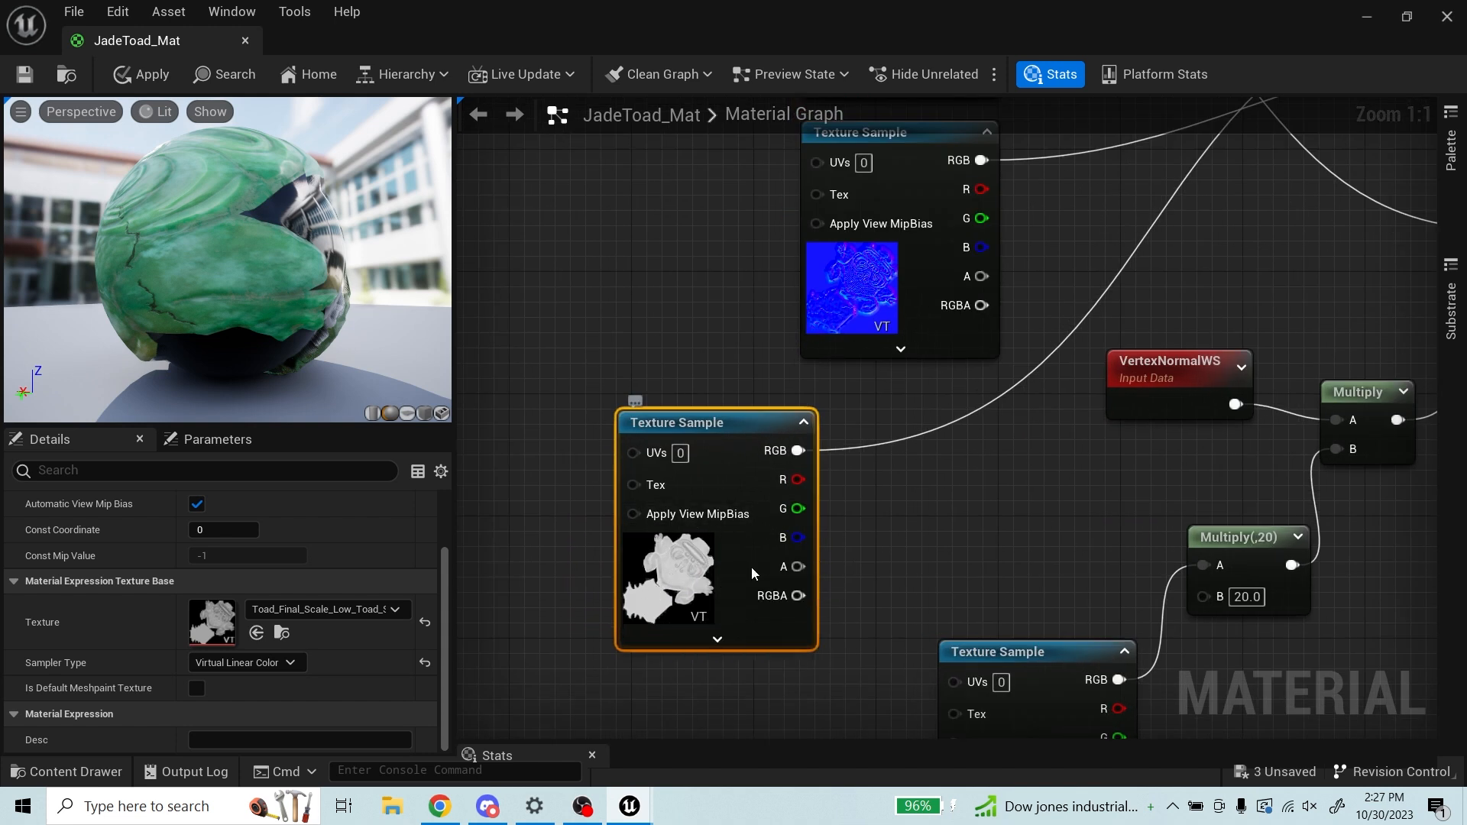
# Step: Try a OneMinus node on the opacity Texture Sample's RGB output, and delete the node again
pyautogui.scroll(-2, 713, 600)
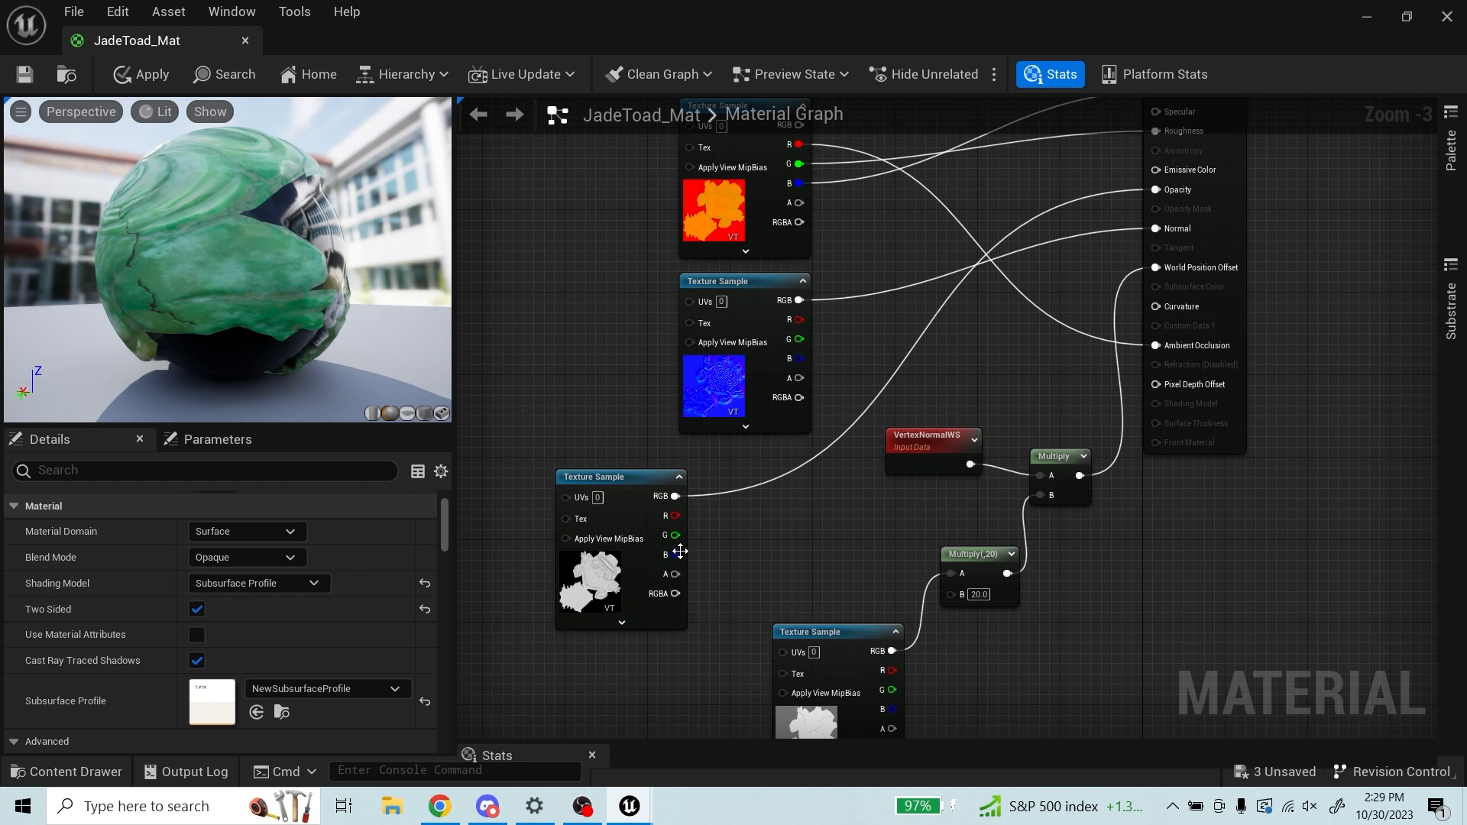
pyautogui.rightClick(963, 341)
pyautogui.write('onemi')
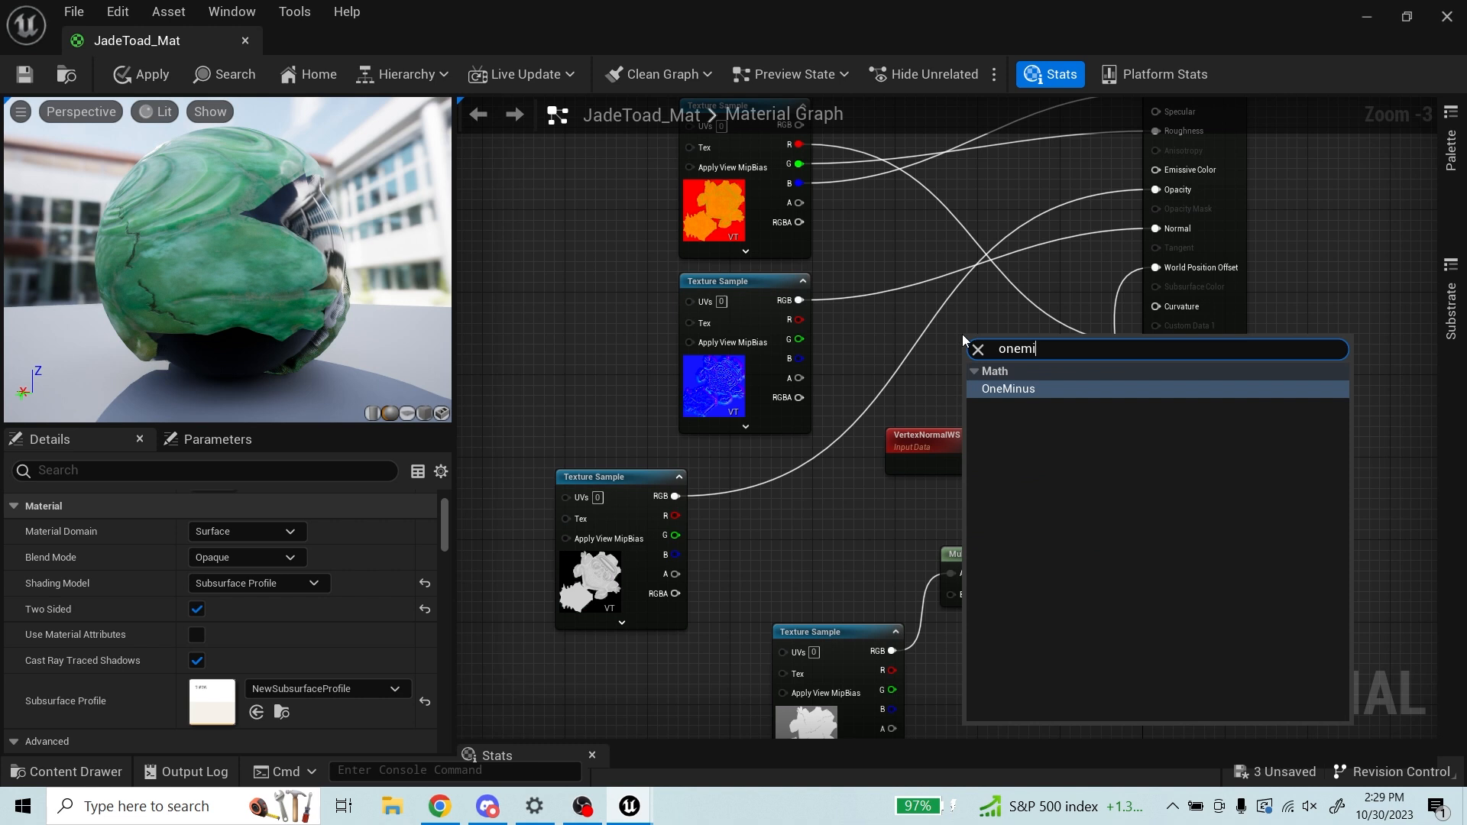
pyautogui.press('Return')
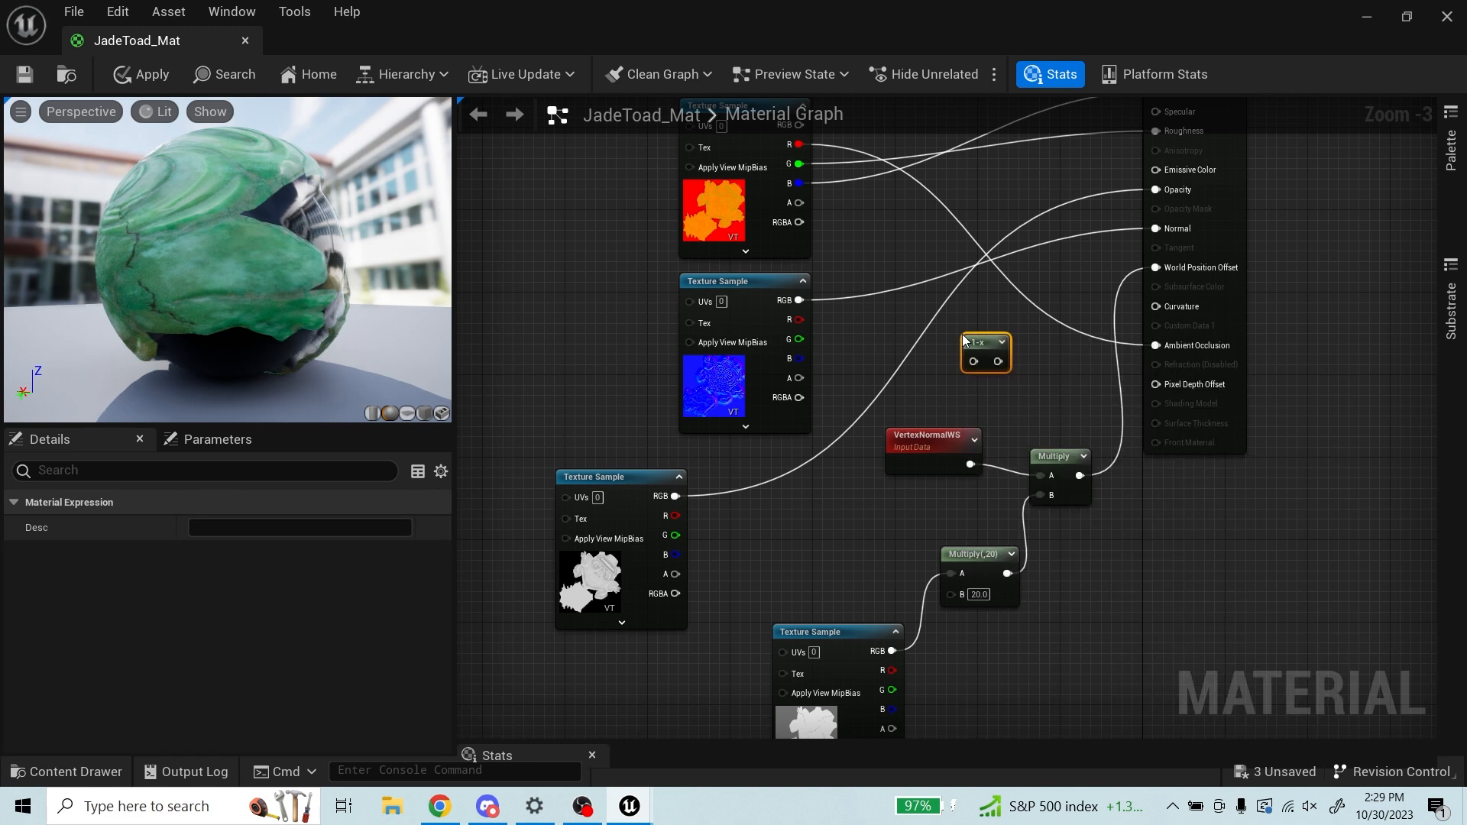
pyautogui.moveTo(995, 344); pyautogui.dragTo(936, 333)
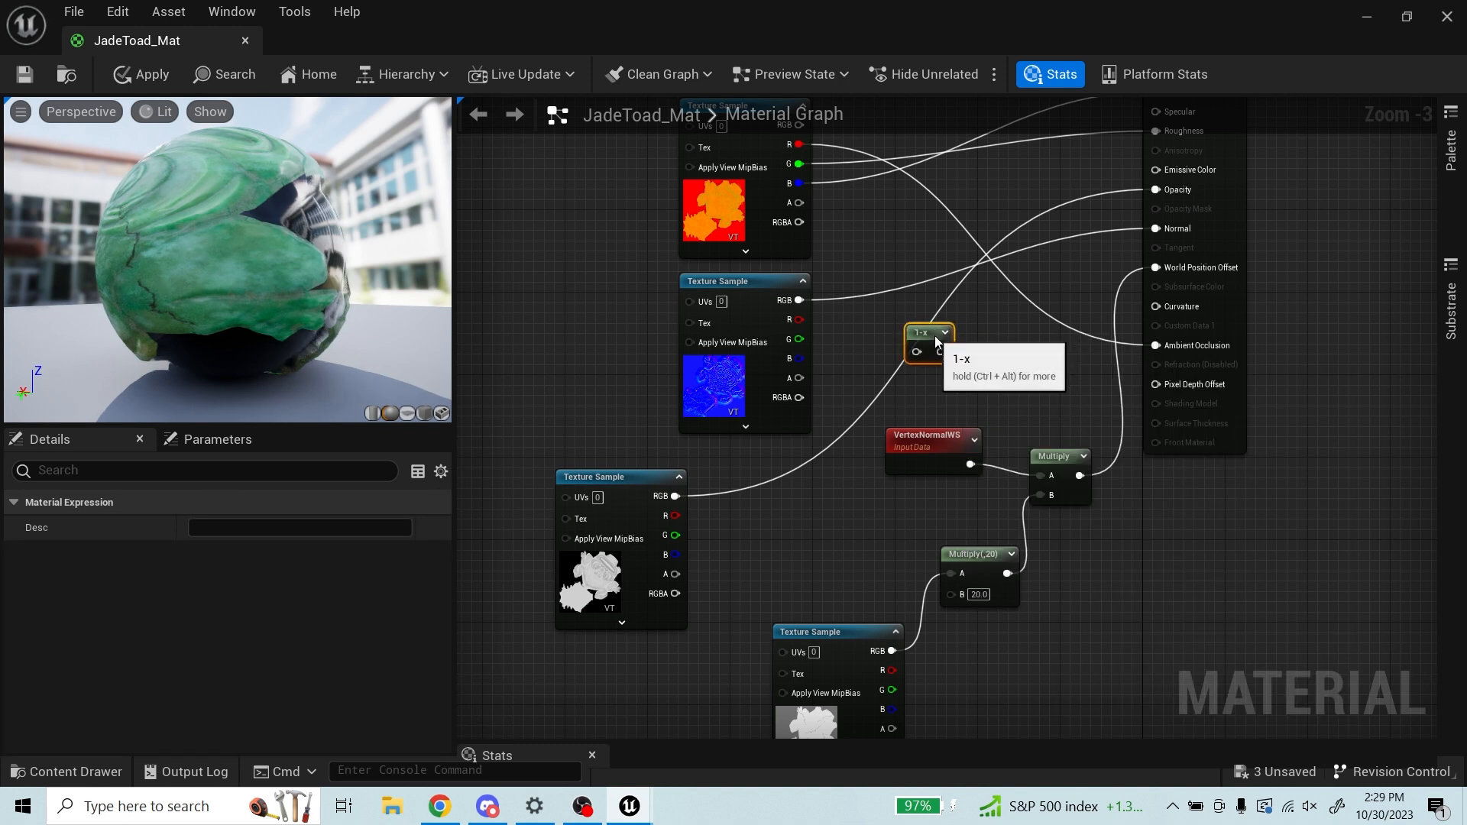
pyautogui.moveTo(674, 496); pyautogui.dragTo(986, 370)
pyautogui.click(1004, 336)
pyautogui.moveTo(925, 333); pyautogui.dragTo(988, 333)
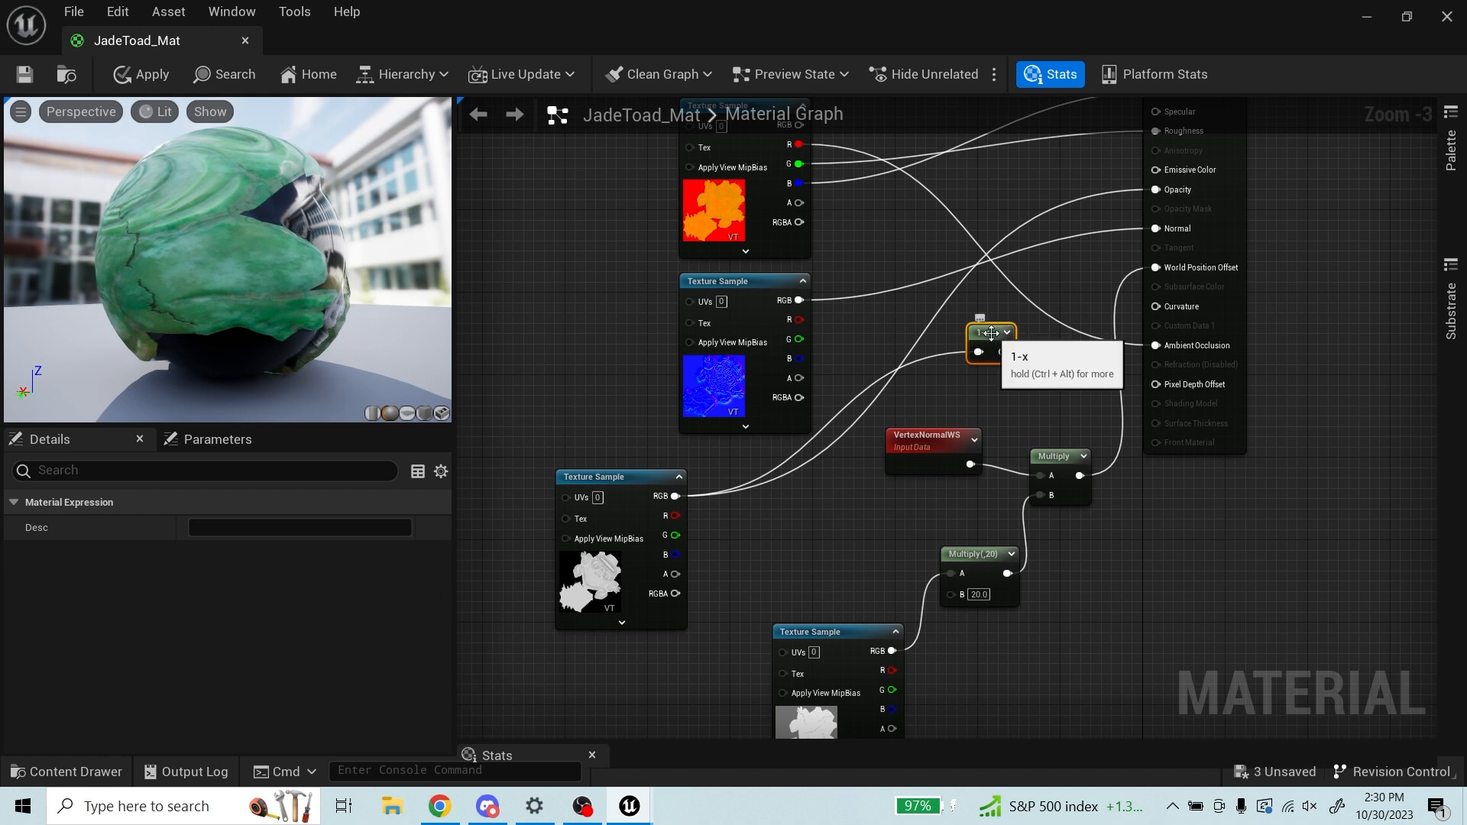
pyautogui.press('Delete')
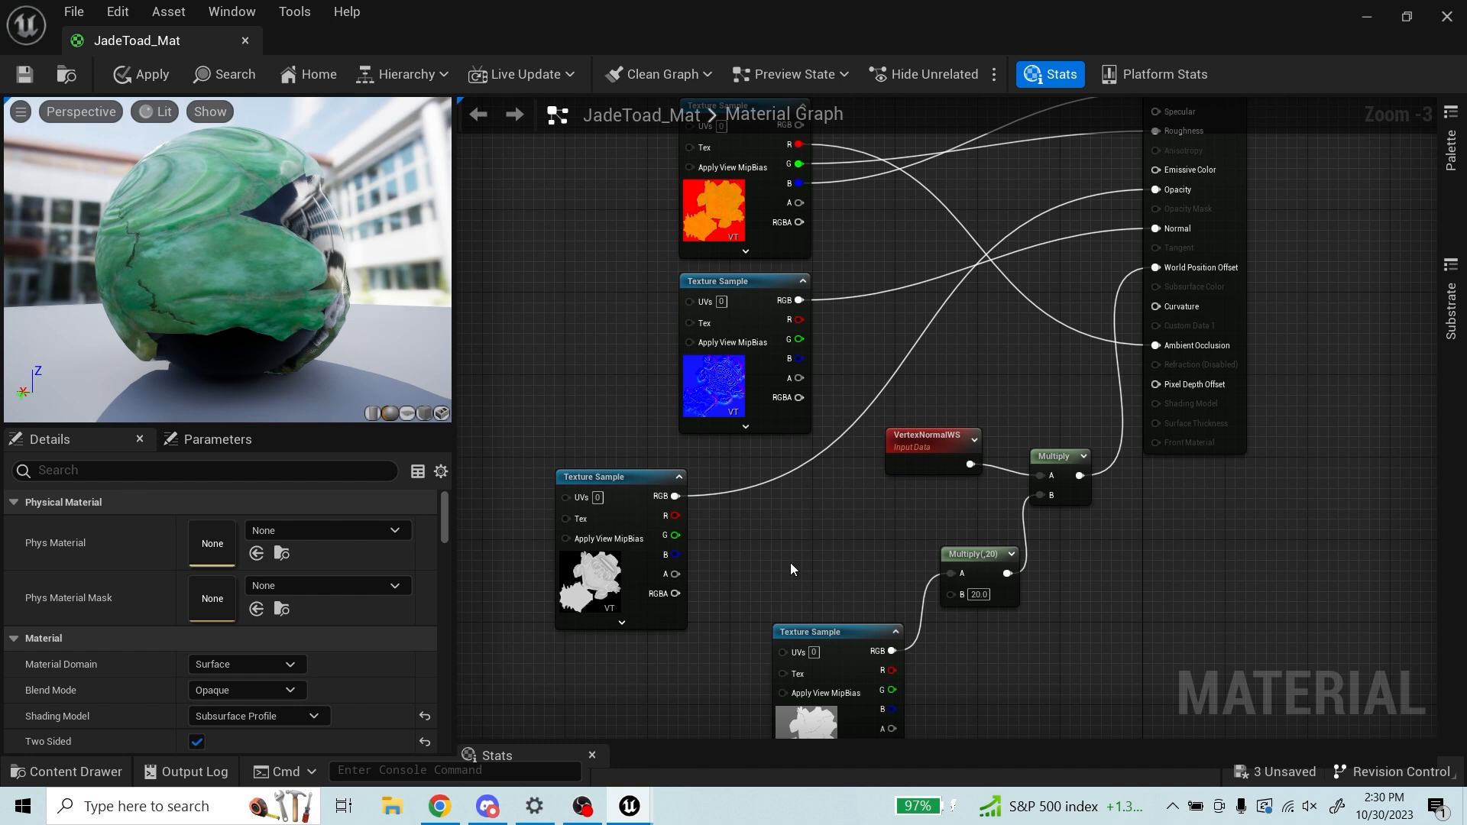
# Step: Examine how the VertexNormalWS and two Multiply nodes feed the material's World Position Offset input
pyautogui.scroll(-3, 814, 320)
pyautogui.scroll(4, 858, 202)
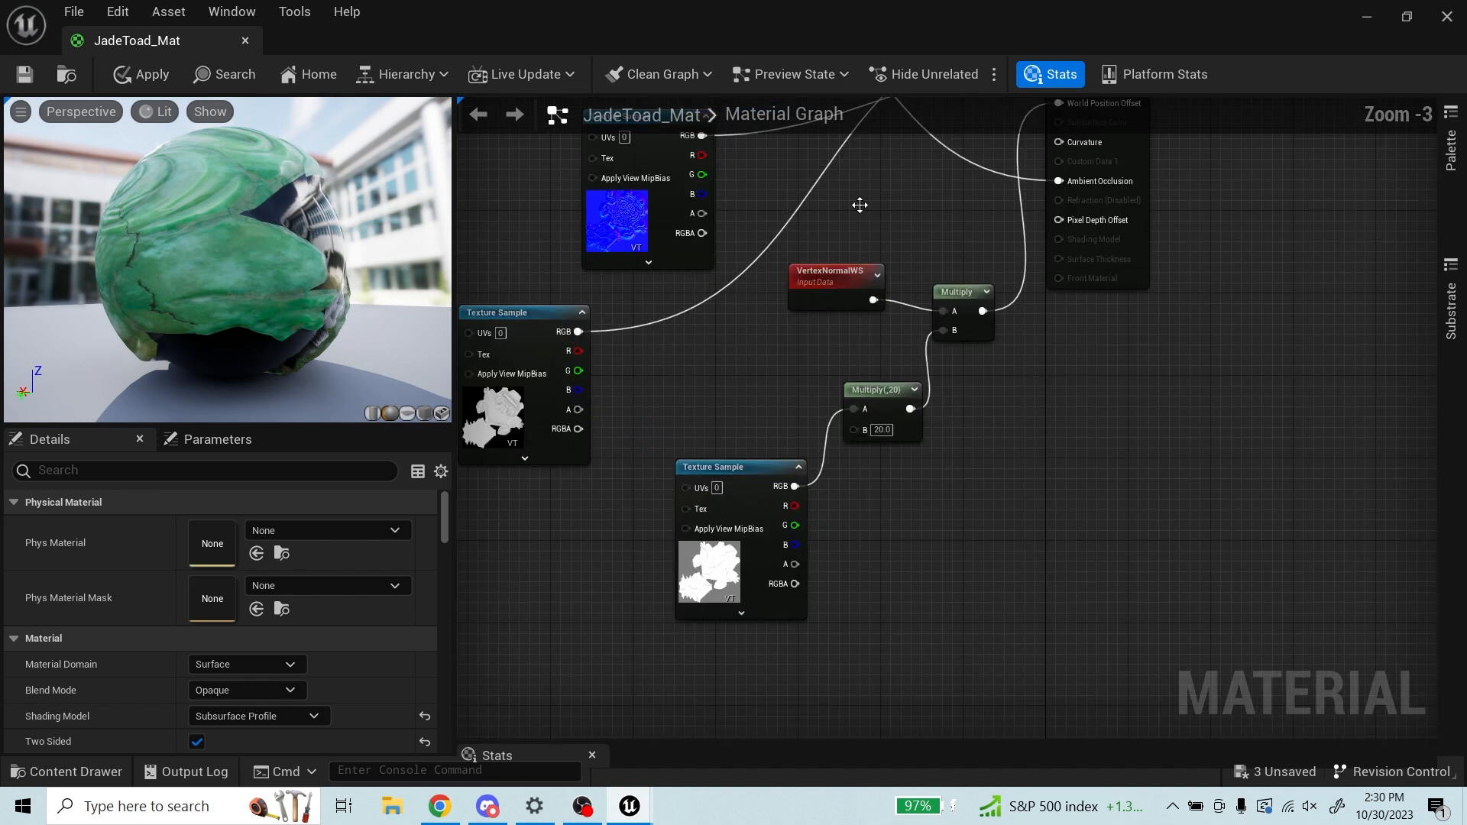
pyautogui.scroll(-2, 972, 218)
pyautogui.scroll(2, 1024, 161)
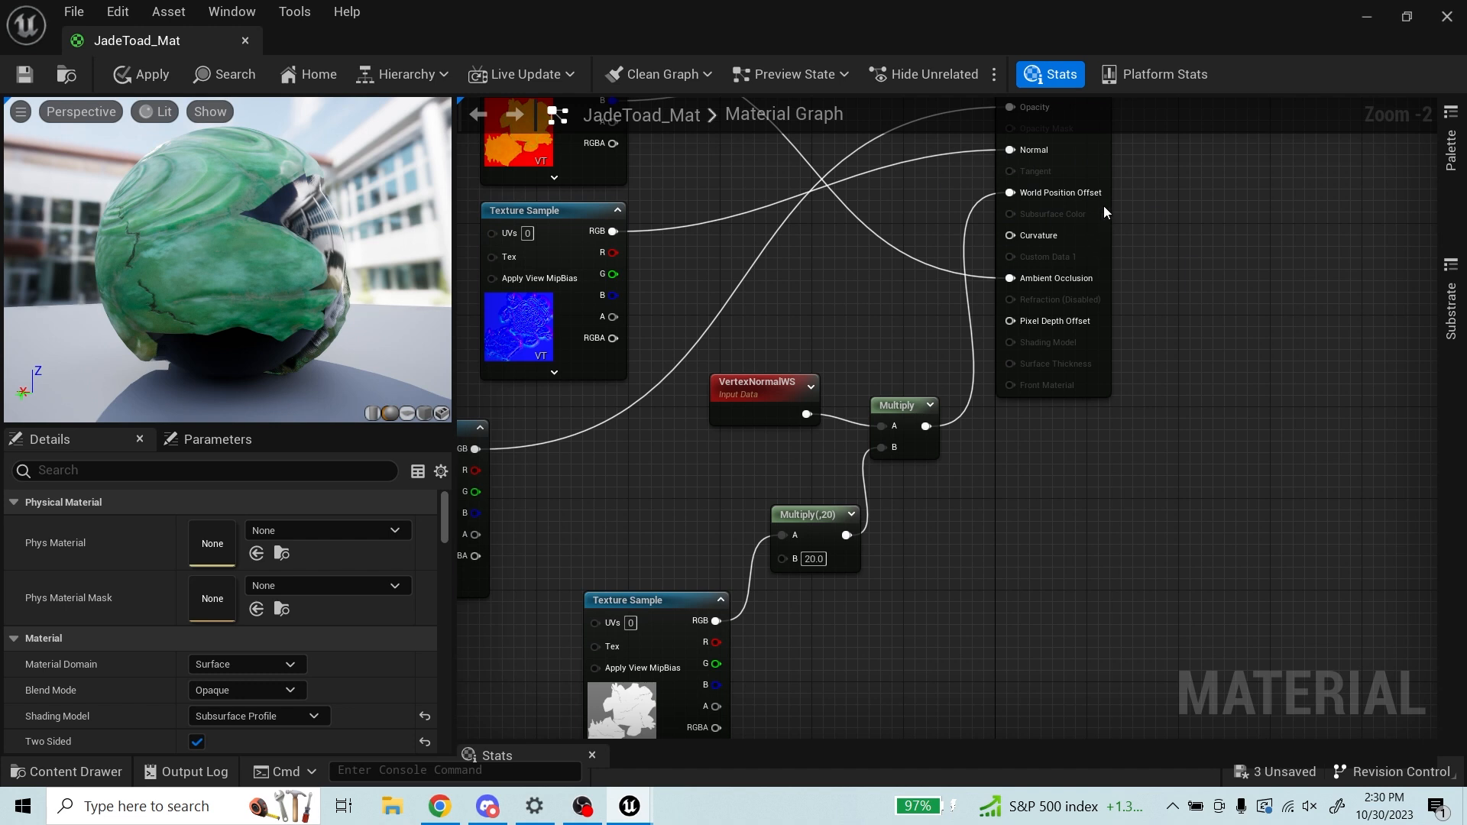
pyautogui.scroll(-2, 1071, 195)
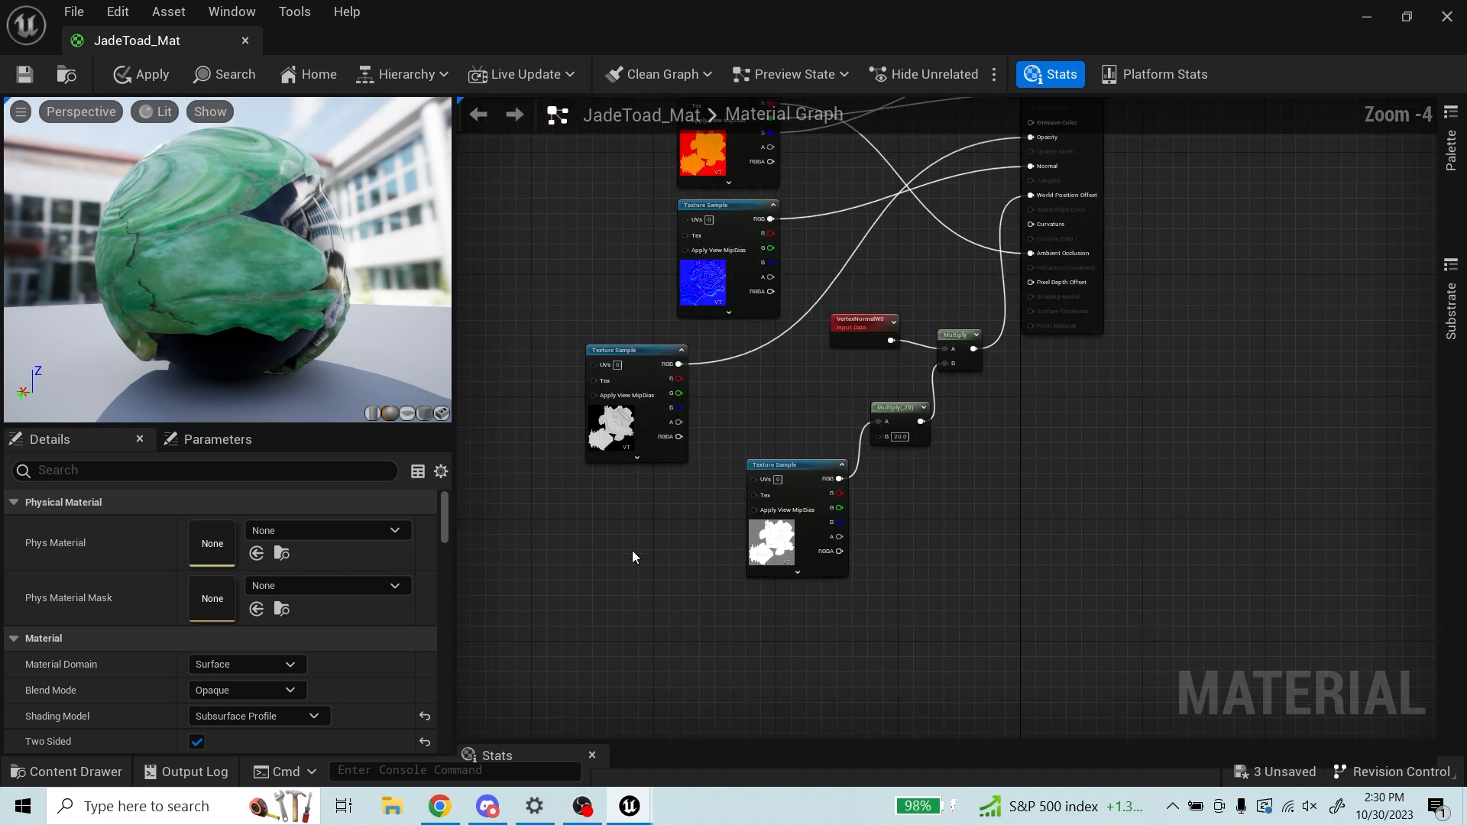
pyautogui.scroll(2, 780, 468)
pyautogui.scroll(-1, 604, 584)
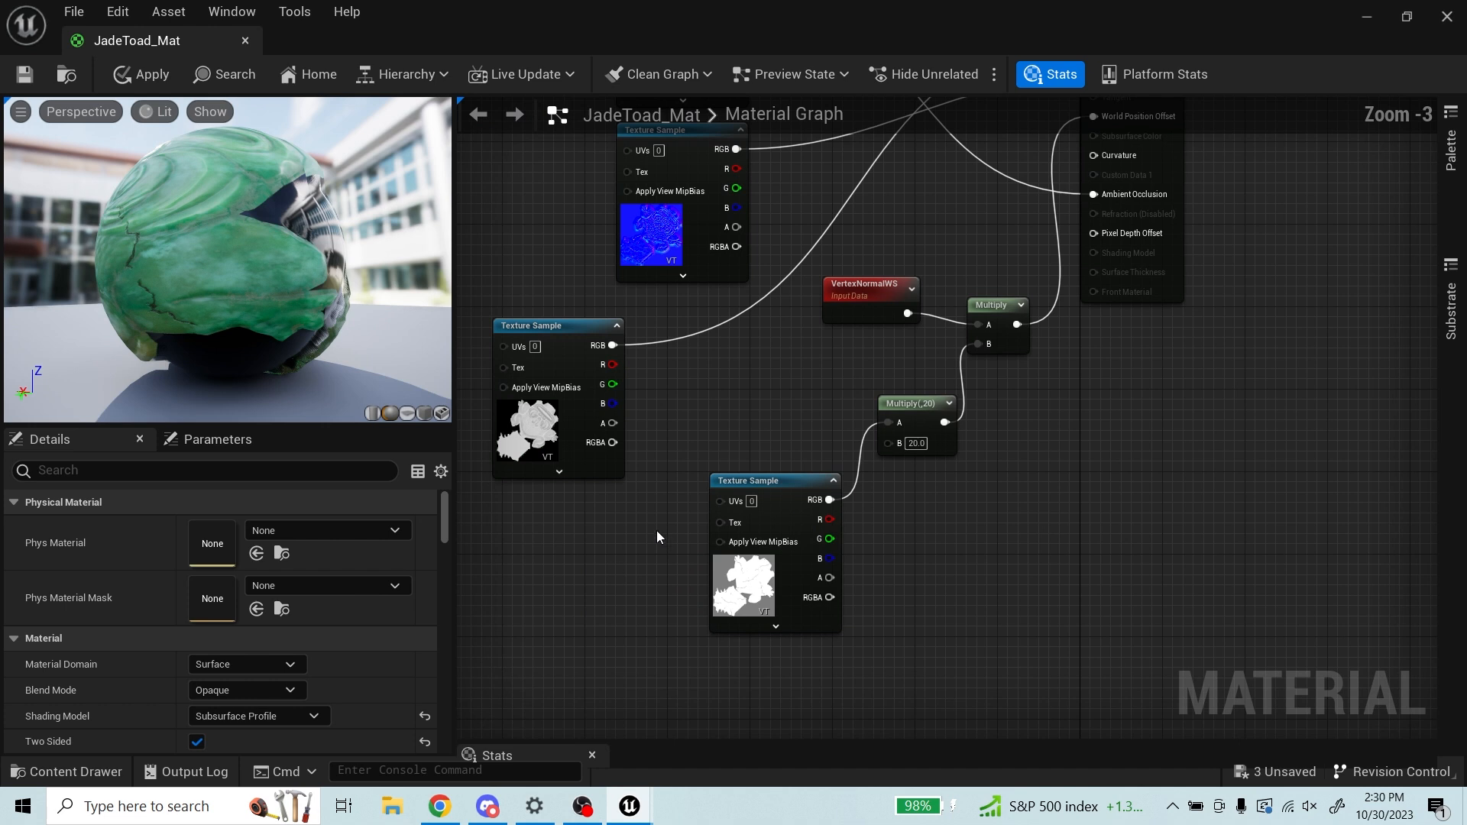
pyautogui.scroll(-1, 733, 486)
pyautogui.scroll(1, 983, 286)
pyautogui.scroll(-2, 1022, 231)
pyautogui.scroll(2, 787, 449)
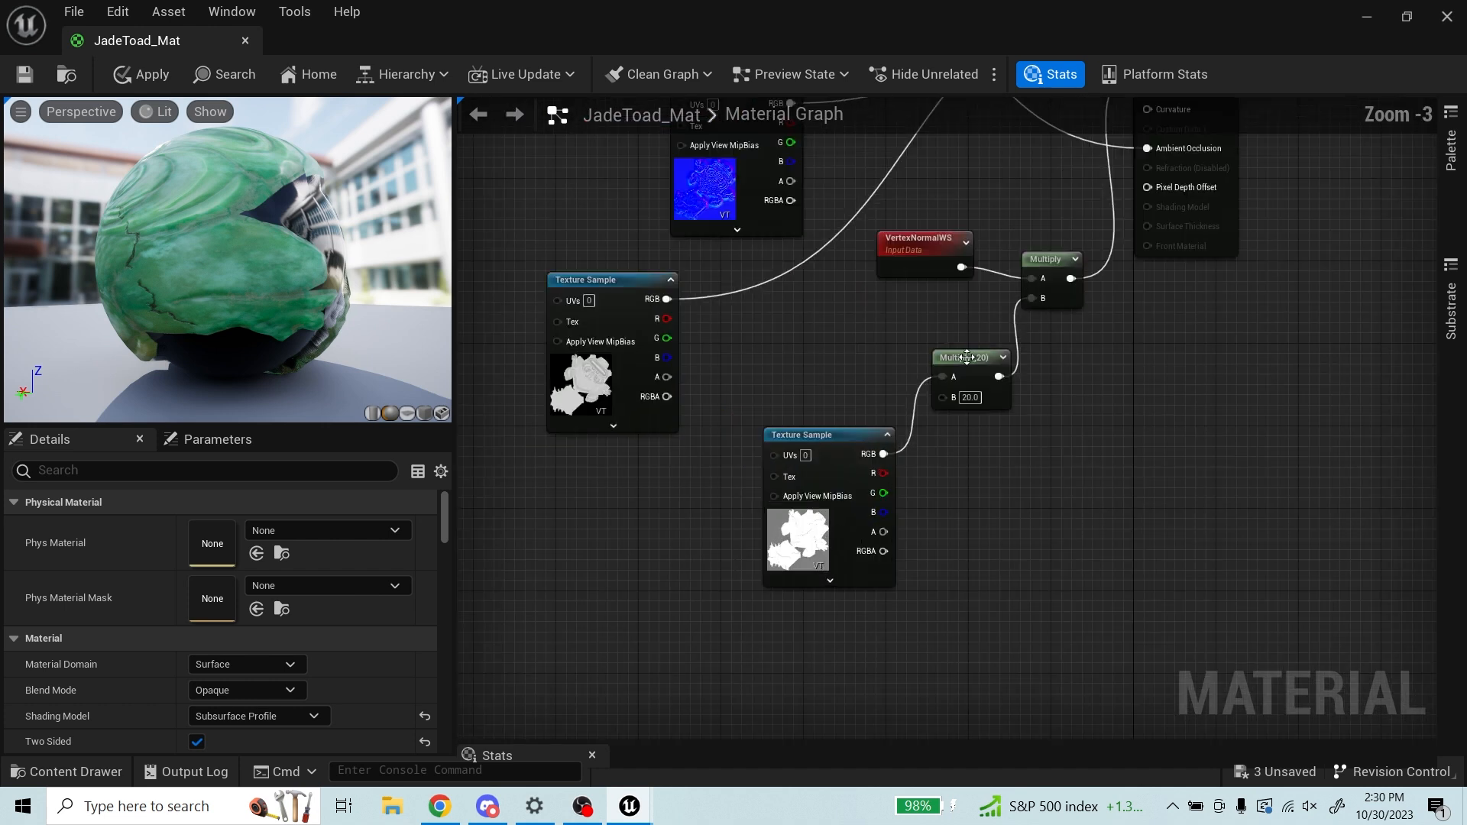
pyautogui.scroll(-2, 969, 356)
pyautogui.scroll(2, 1150, 200)
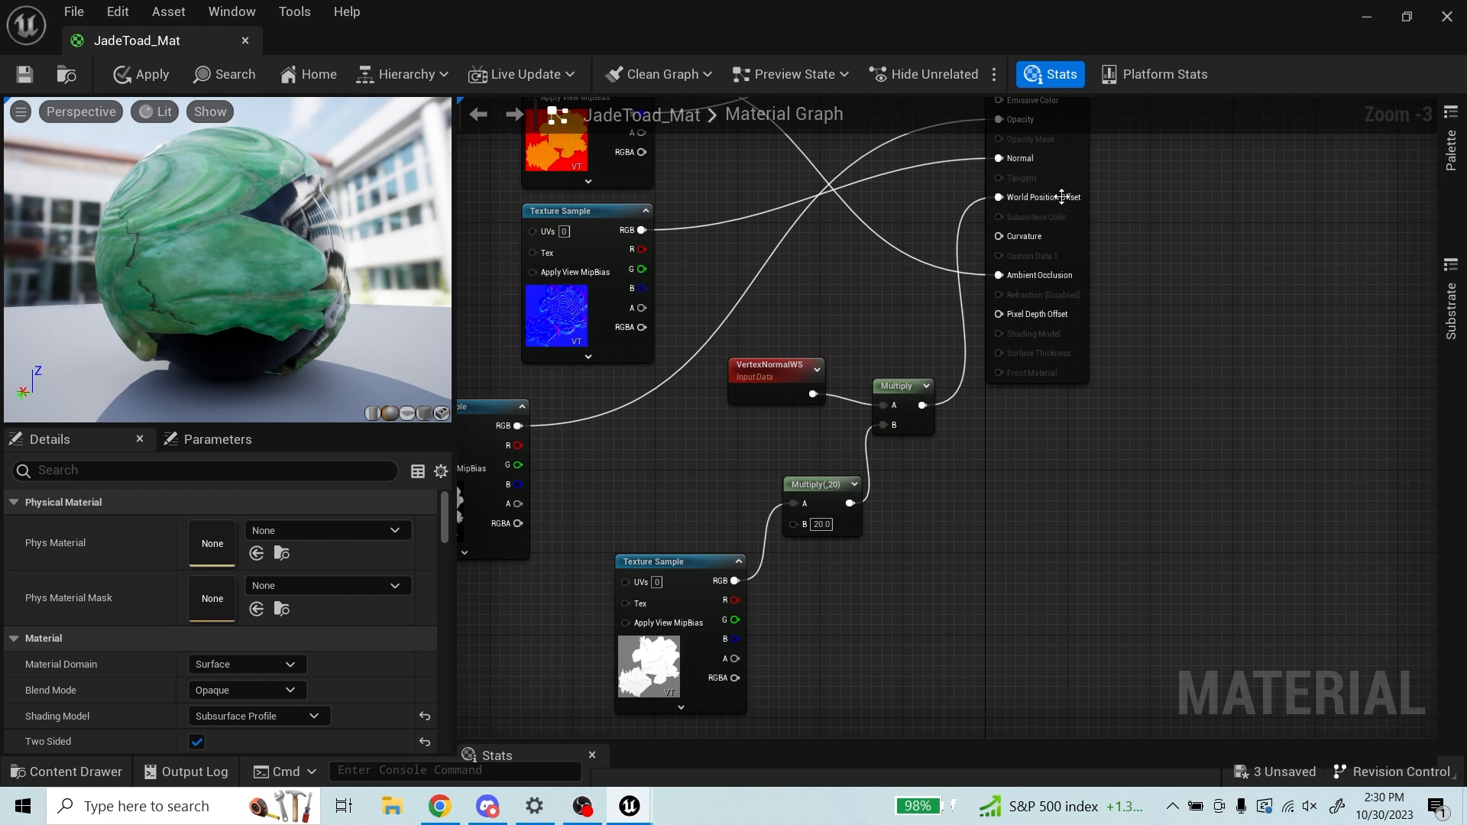
pyautogui.moveTo(1115, 203); pyautogui.dragTo(1164, 197, button='right')
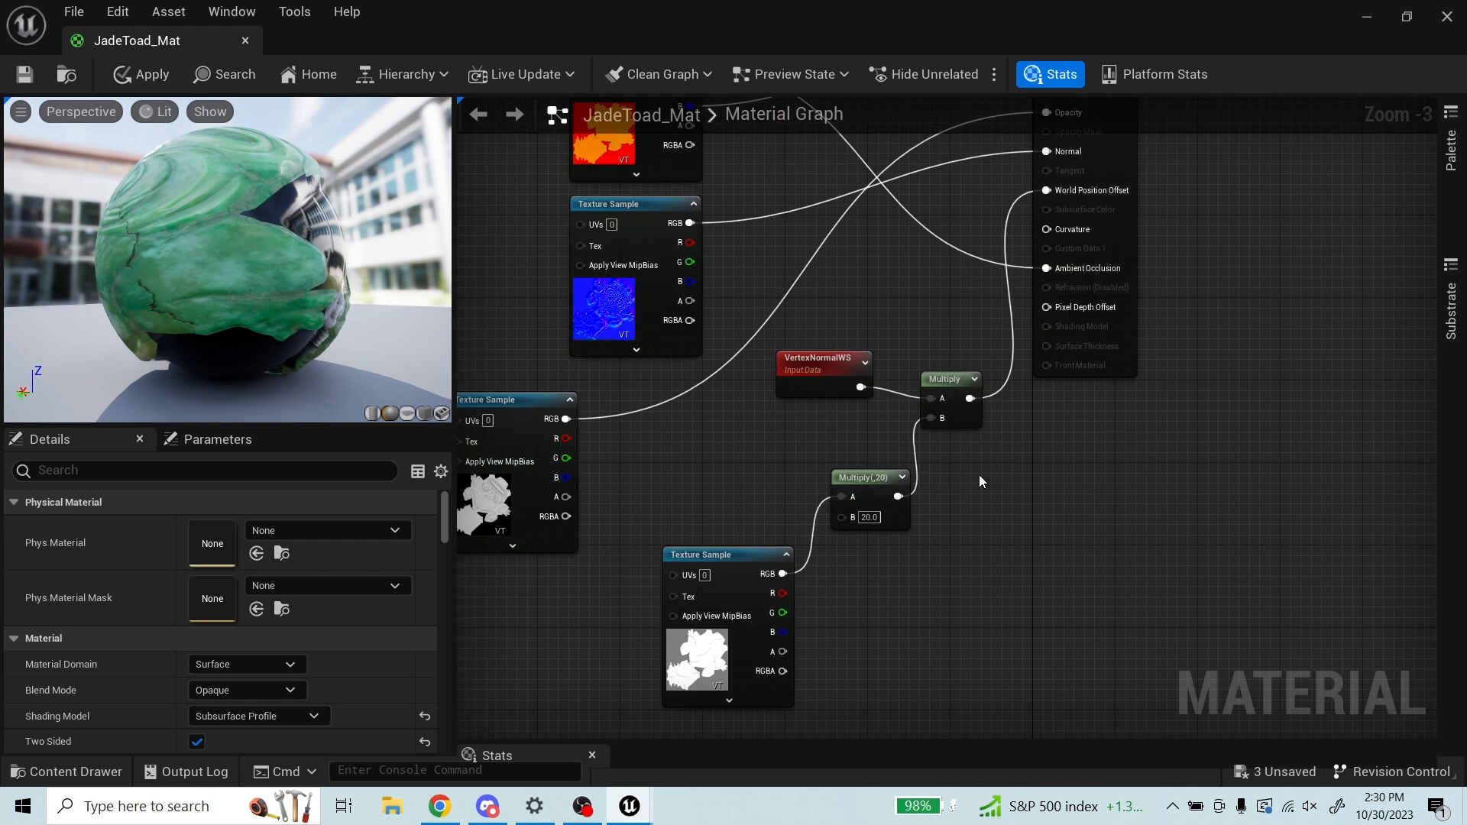
# Step: Examine the displacement Texture Sample and the B value of its Multiply node, tracing the chain to World Position Offset
pyautogui.scroll(3, 757, 581)
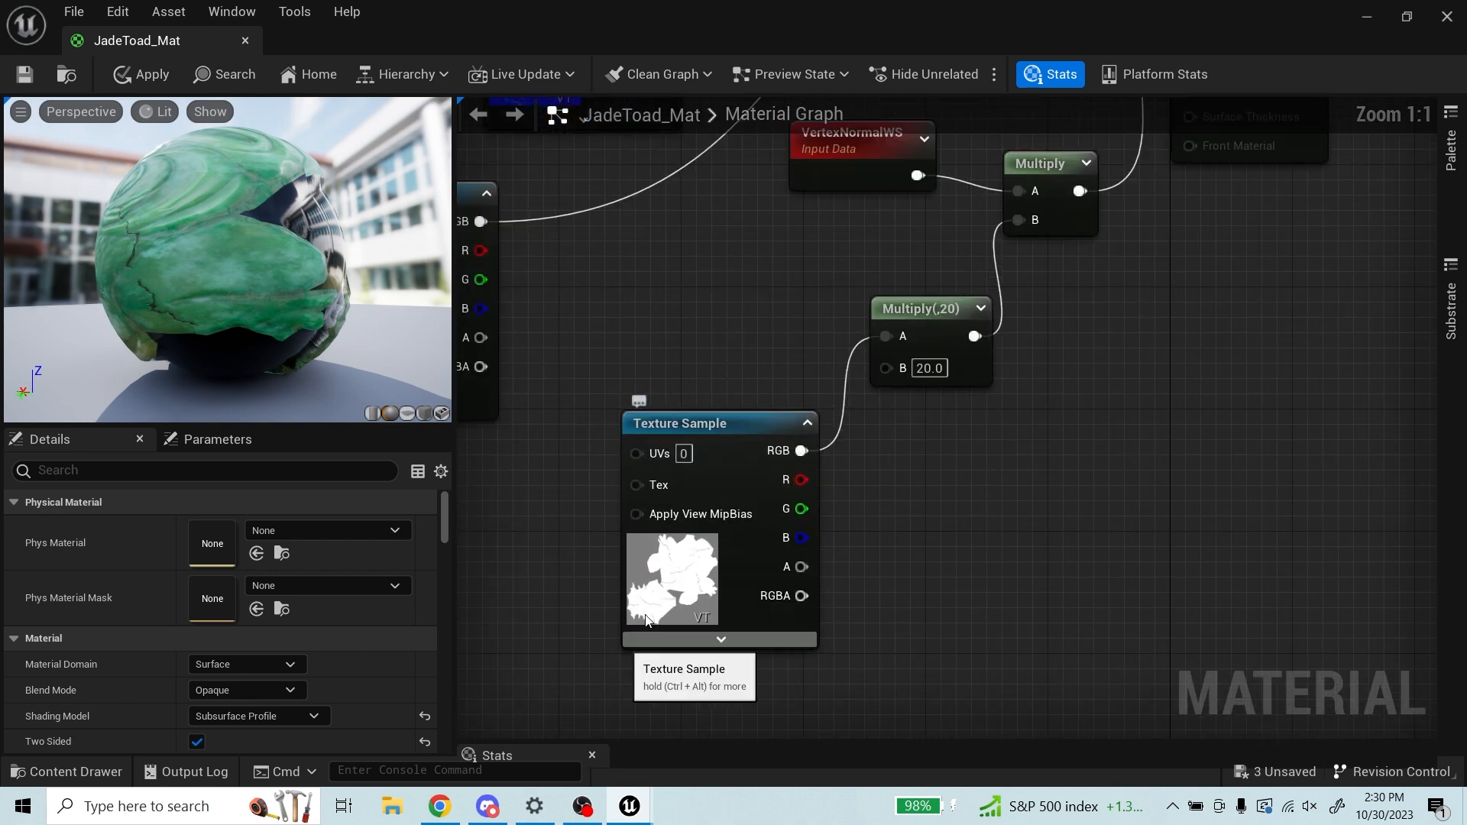
pyautogui.scroll(-4, 711, 581)
pyautogui.scroll(4, 788, 463)
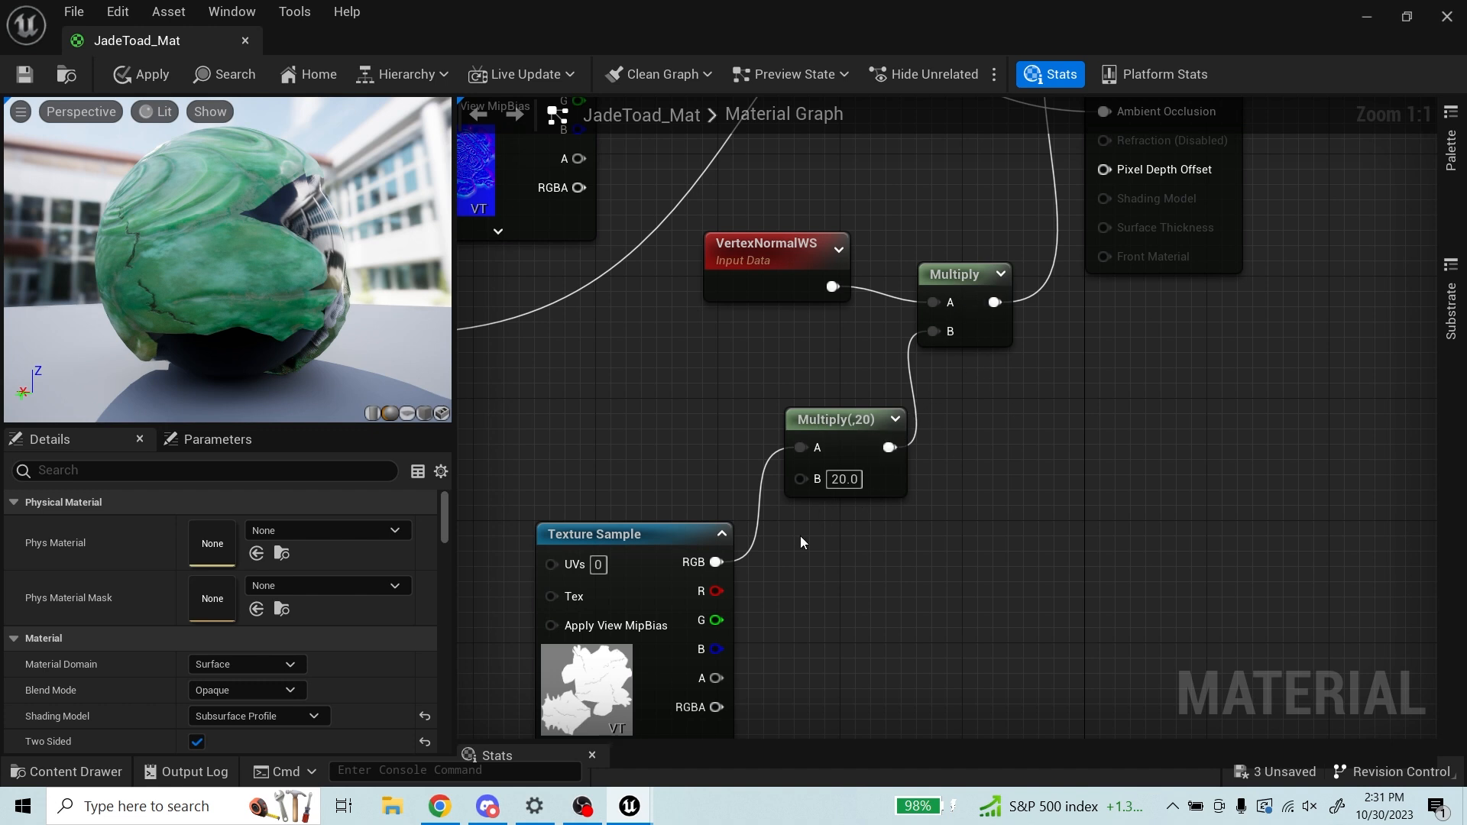
pyautogui.scroll(-6, 813, 434)
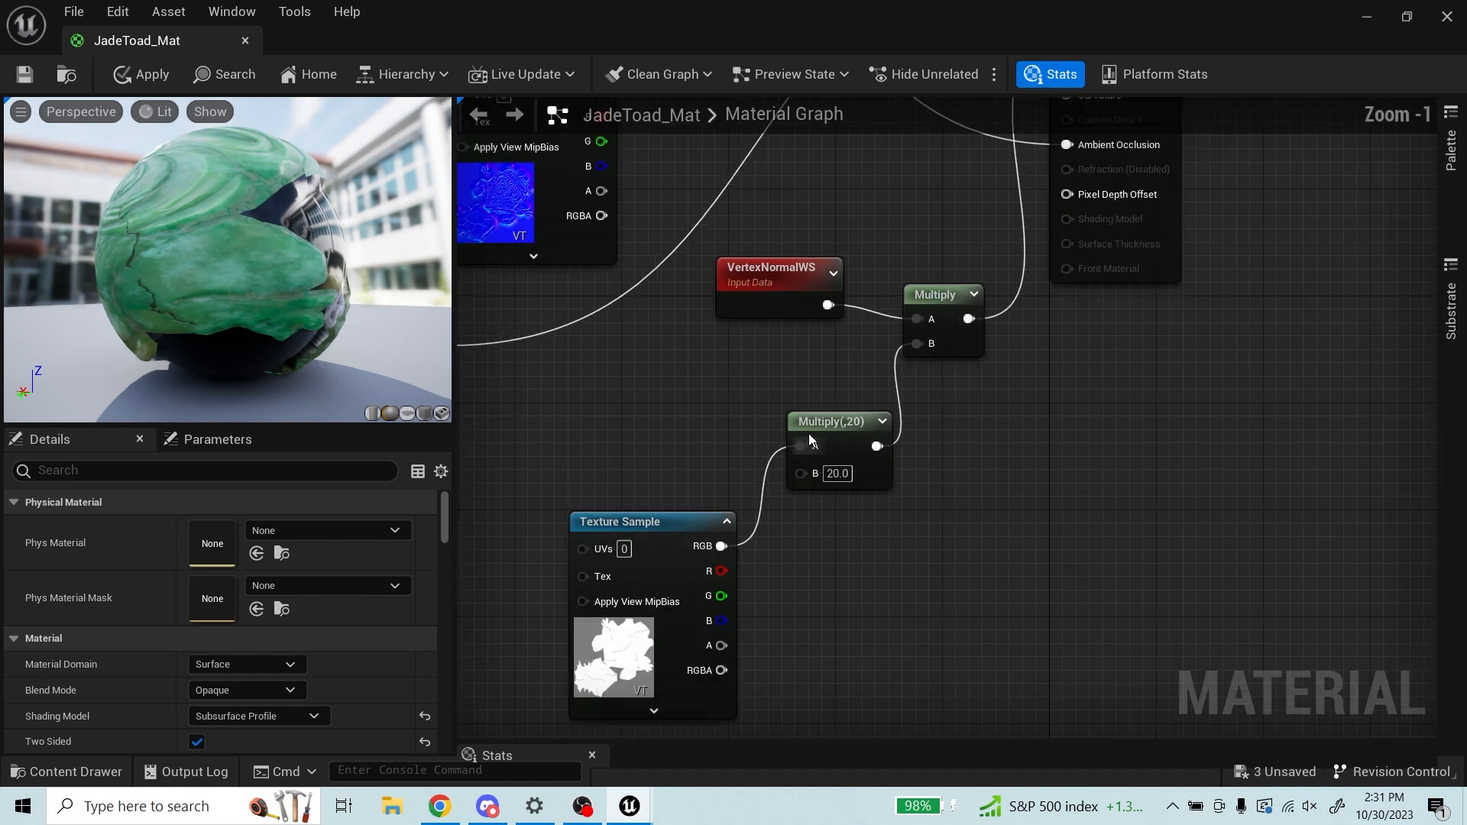
pyautogui.scroll(2, 841, 382)
pyautogui.scroll(-2, 772, 489)
pyautogui.scroll(2, 772, 487)
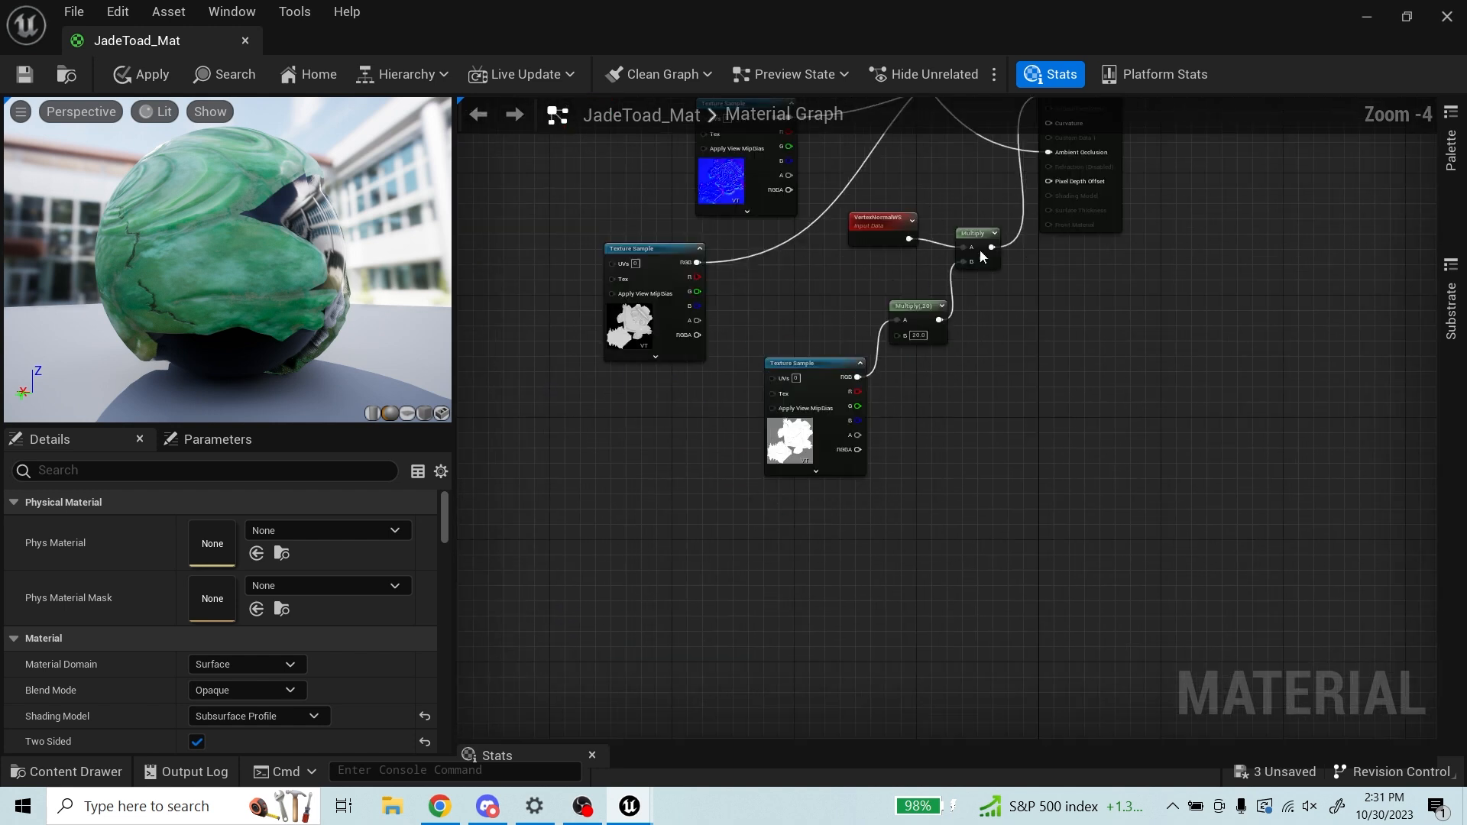
pyautogui.scroll(4, 790, 451)
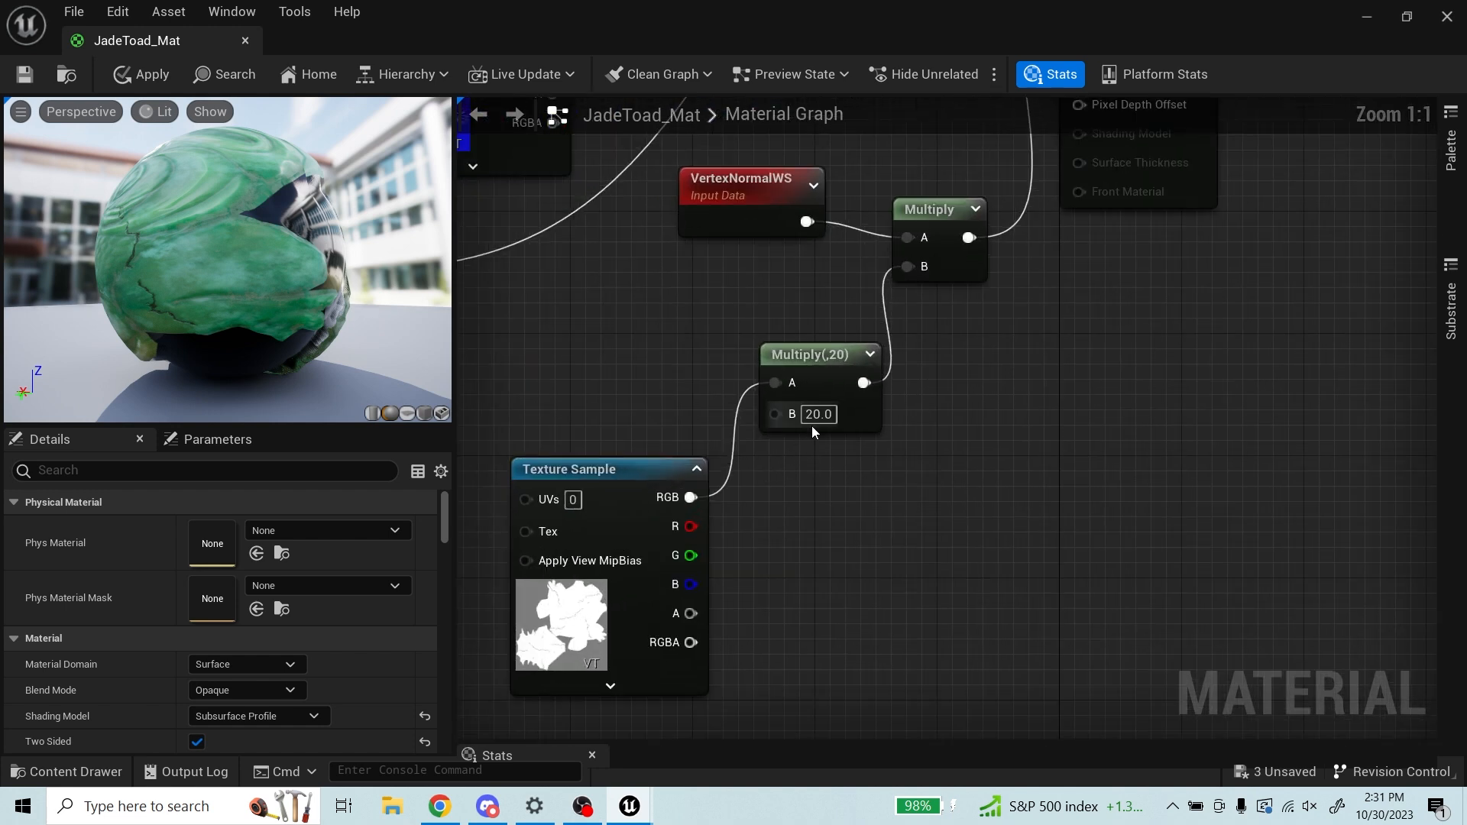
pyautogui.scroll(-5, 795, 434)
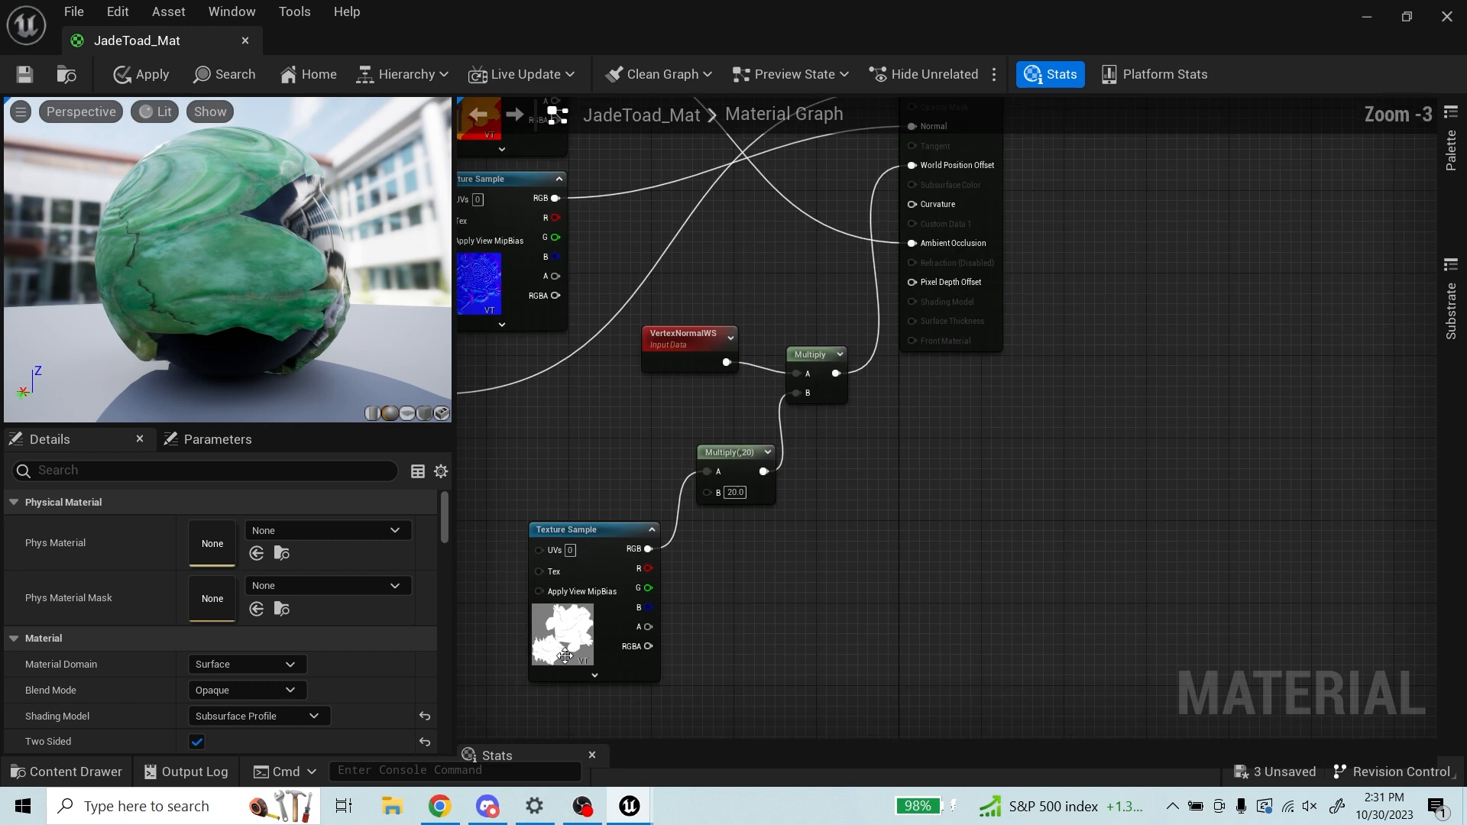
pyautogui.scroll(4, 828, 387)
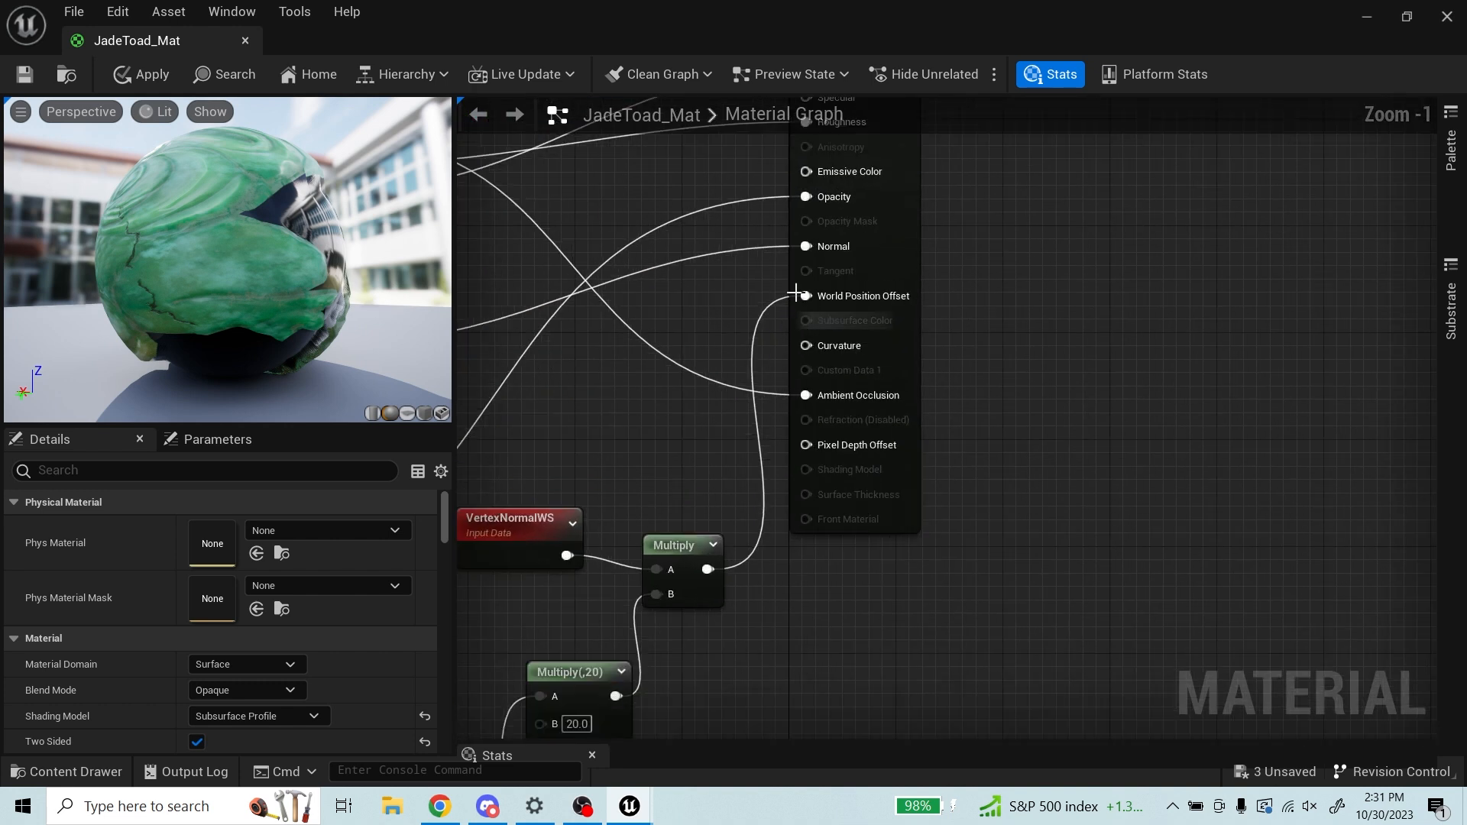
pyautogui.scroll(-4, 984, 236)
pyautogui.scroll(2, 673, 424)
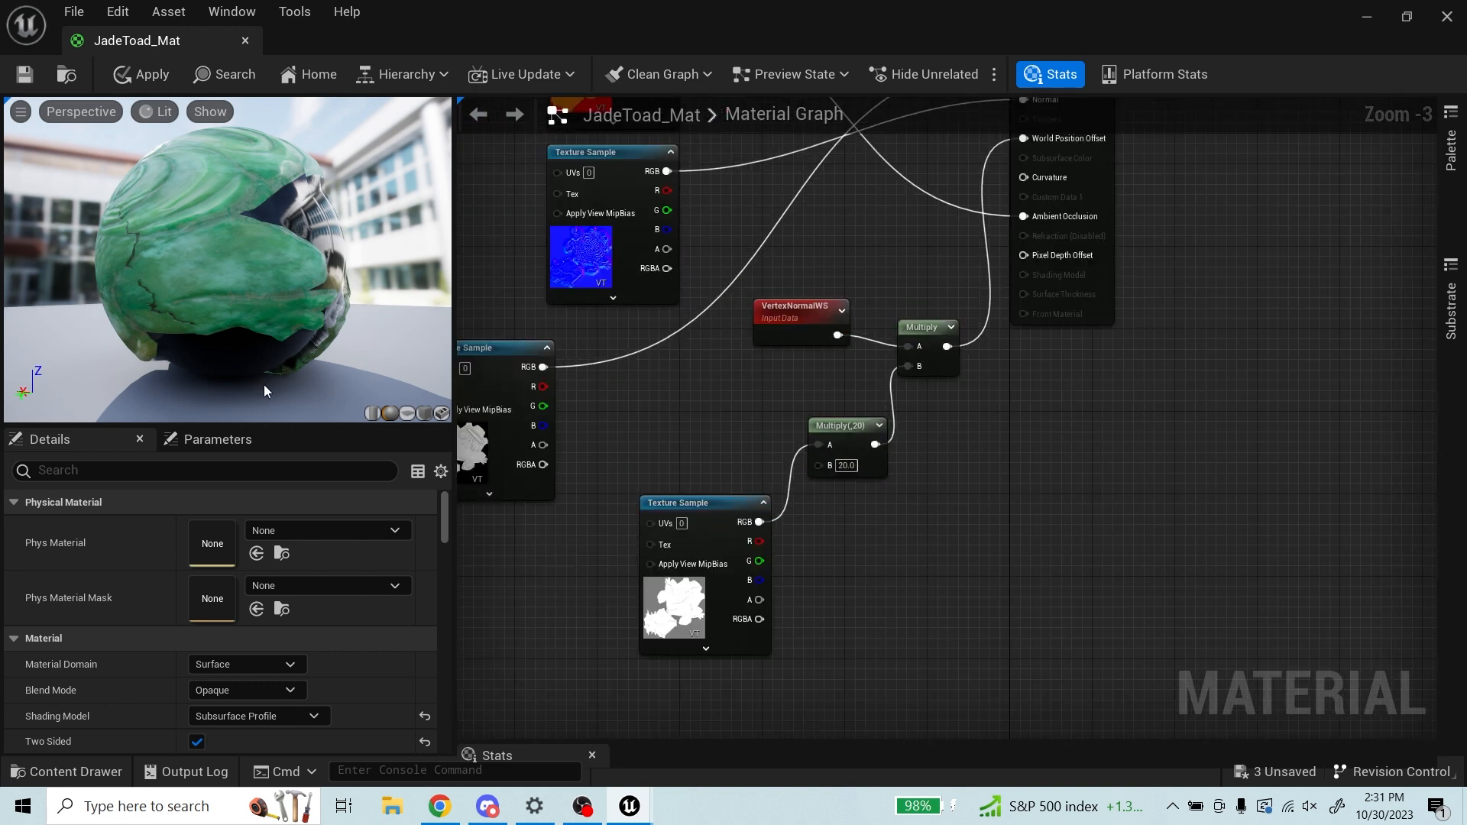
# Step: Check the preview sphere from another angle against the full node graph, and close the JadeToad_Mat material
pyautogui.moveTo(268, 389); pyautogui.dragTo(80, 135)
pyautogui.moveTo(240, 163); pyautogui.dragTo(84, 228)
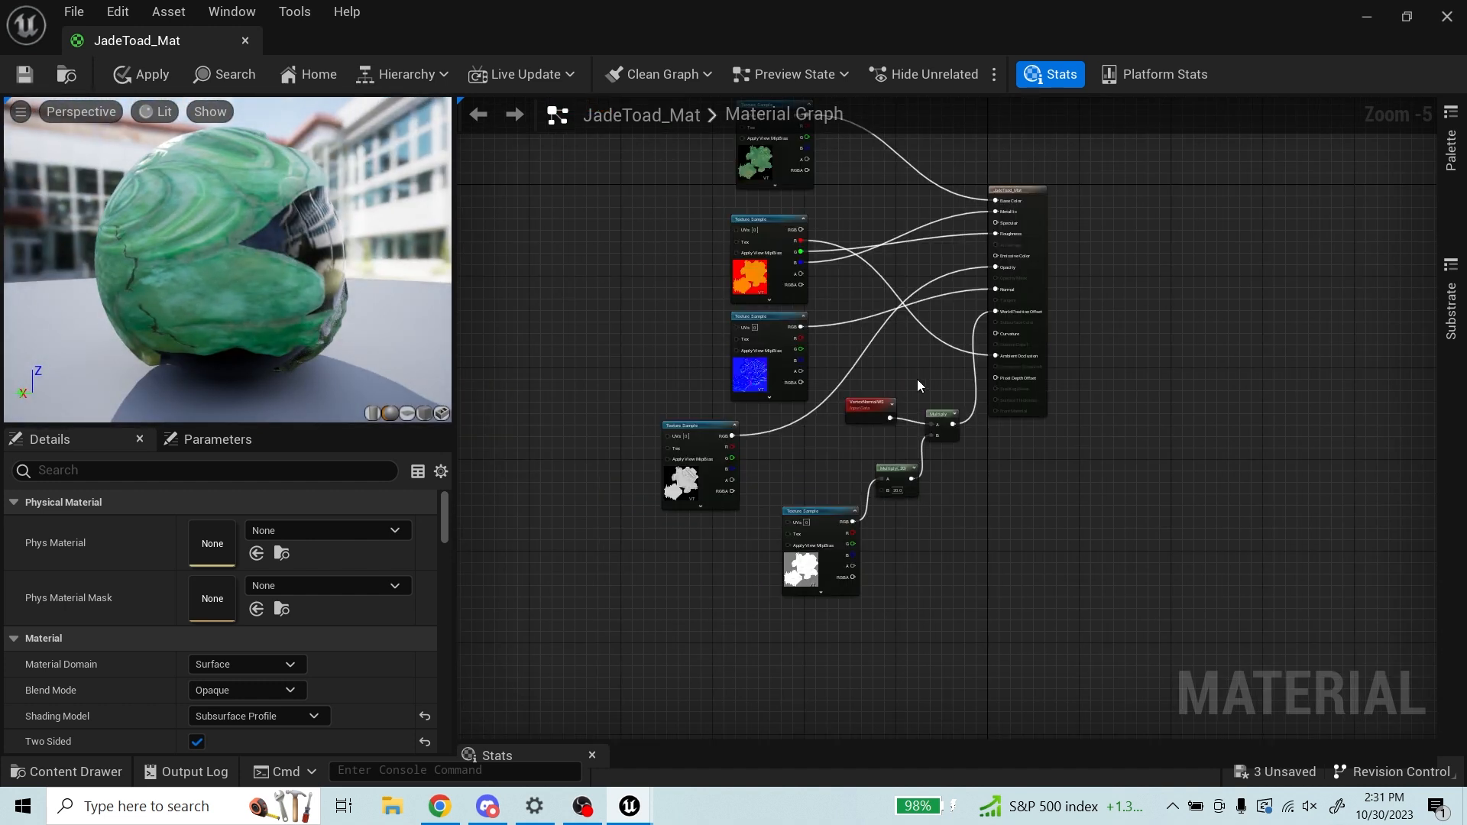
pyautogui.scroll(-2, 919, 382)
pyautogui.scroll(2, 980, 314)
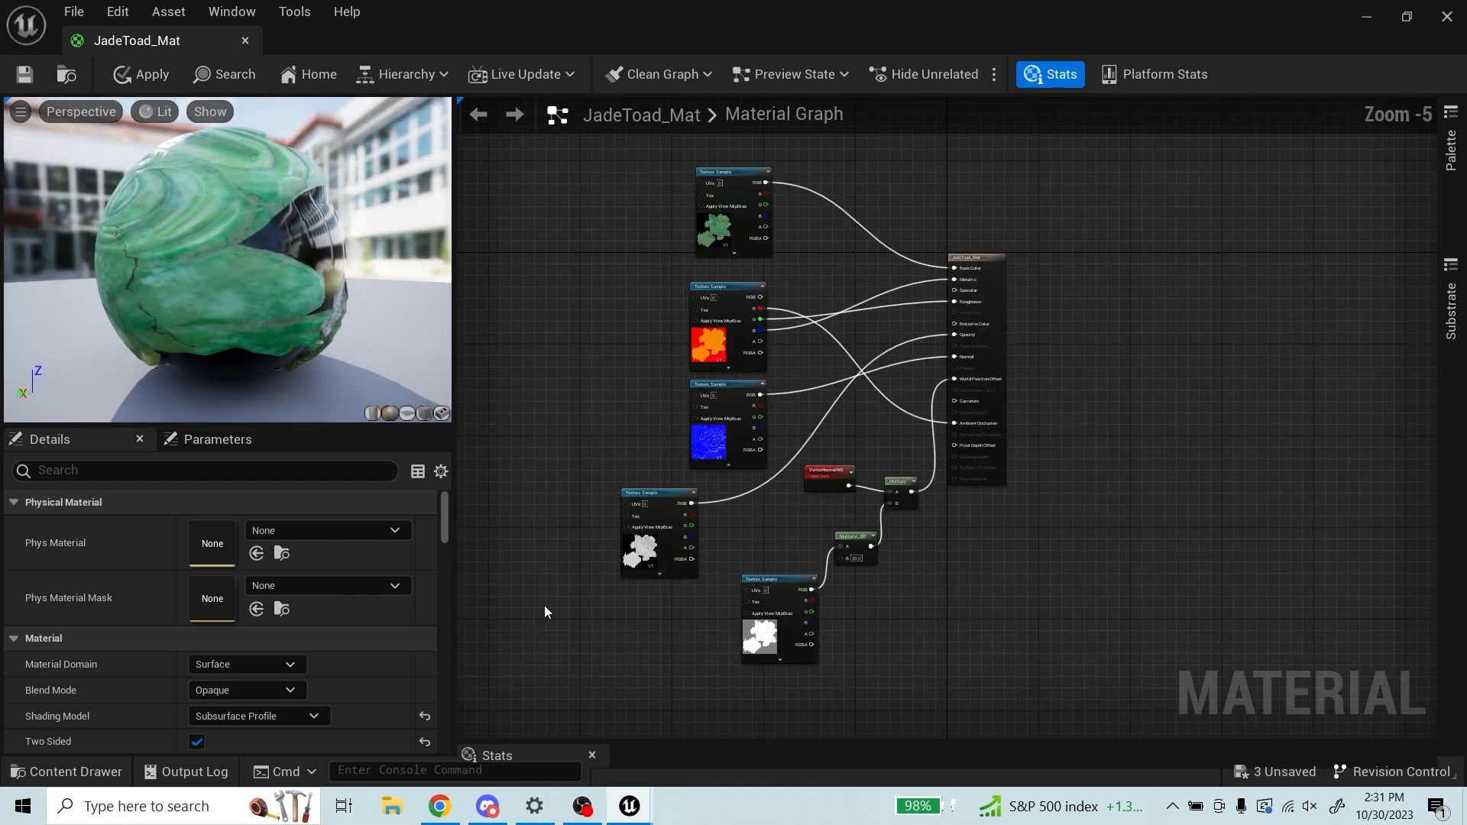
pyautogui.moveTo(319, 254); pyautogui.dragTo(314, 273)
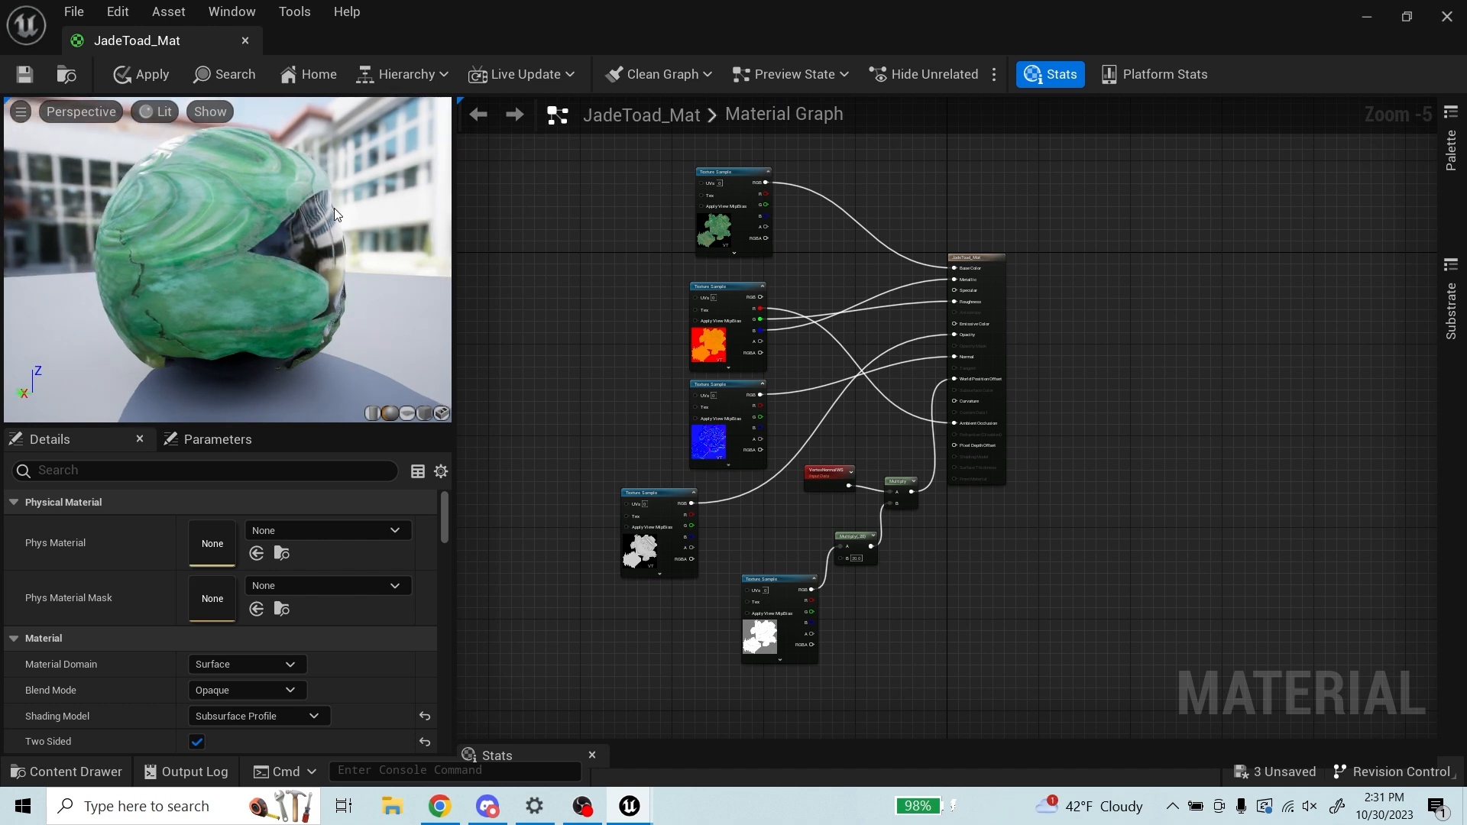
pyautogui.click(244, 39)
pyautogui.click(840, 458)
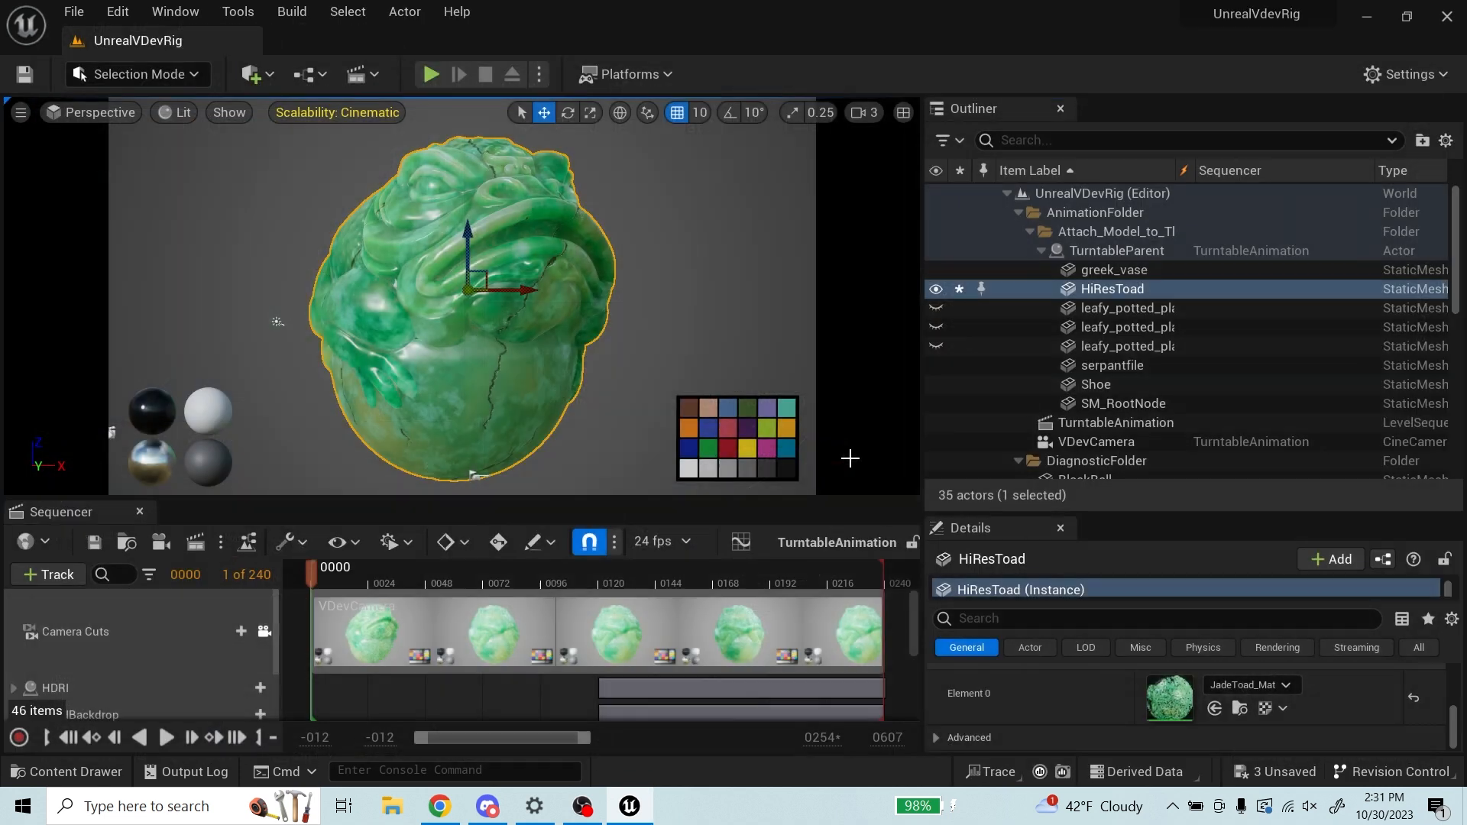
# Step: Create a new material in the Materials folder and name it Glass_Mat
pyautogui.click(73, 773)
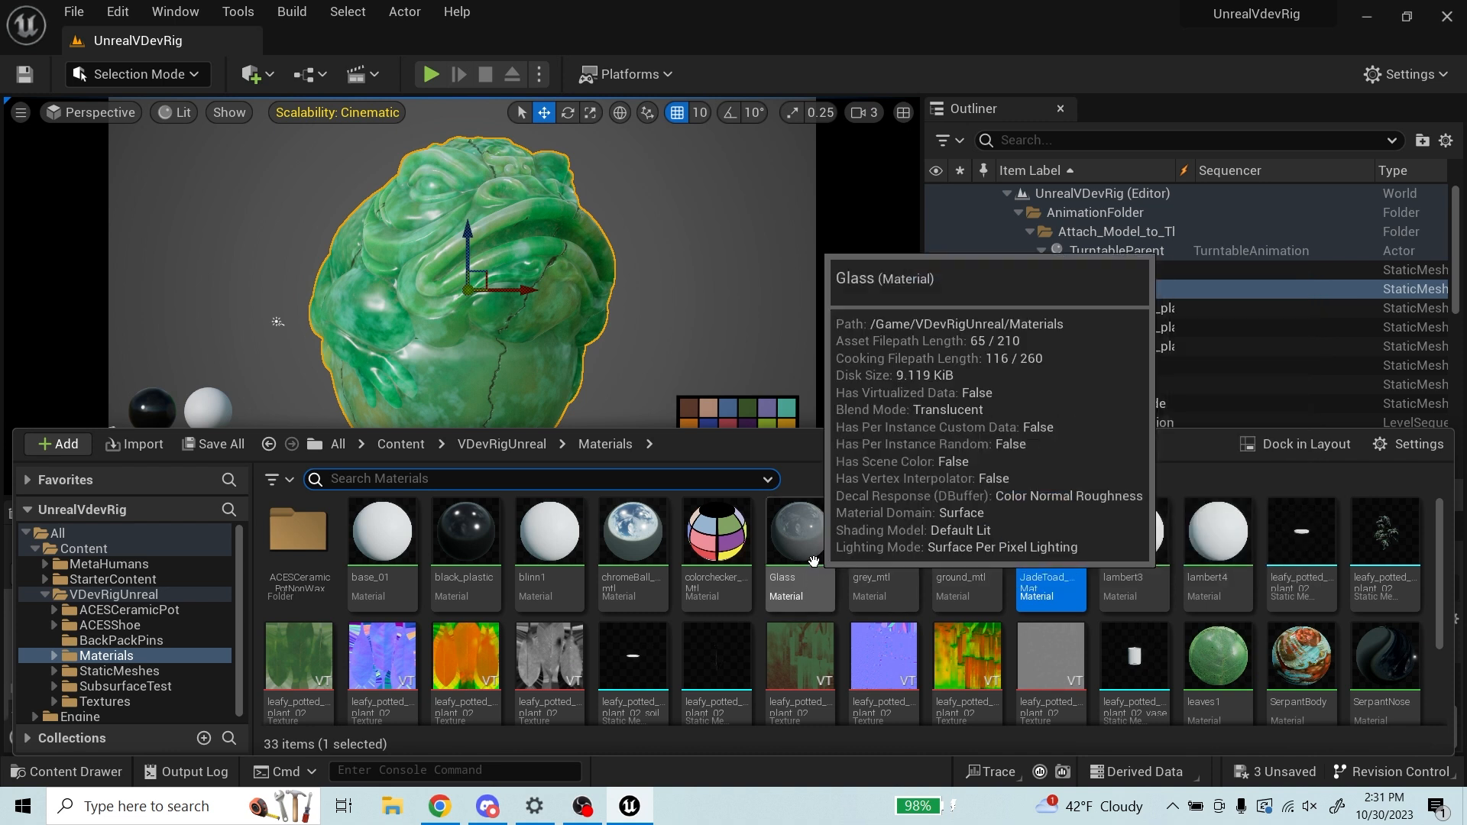
pyautogui.scroll(-2, 718, 662)
pyautogui.rightClick(724, 660)
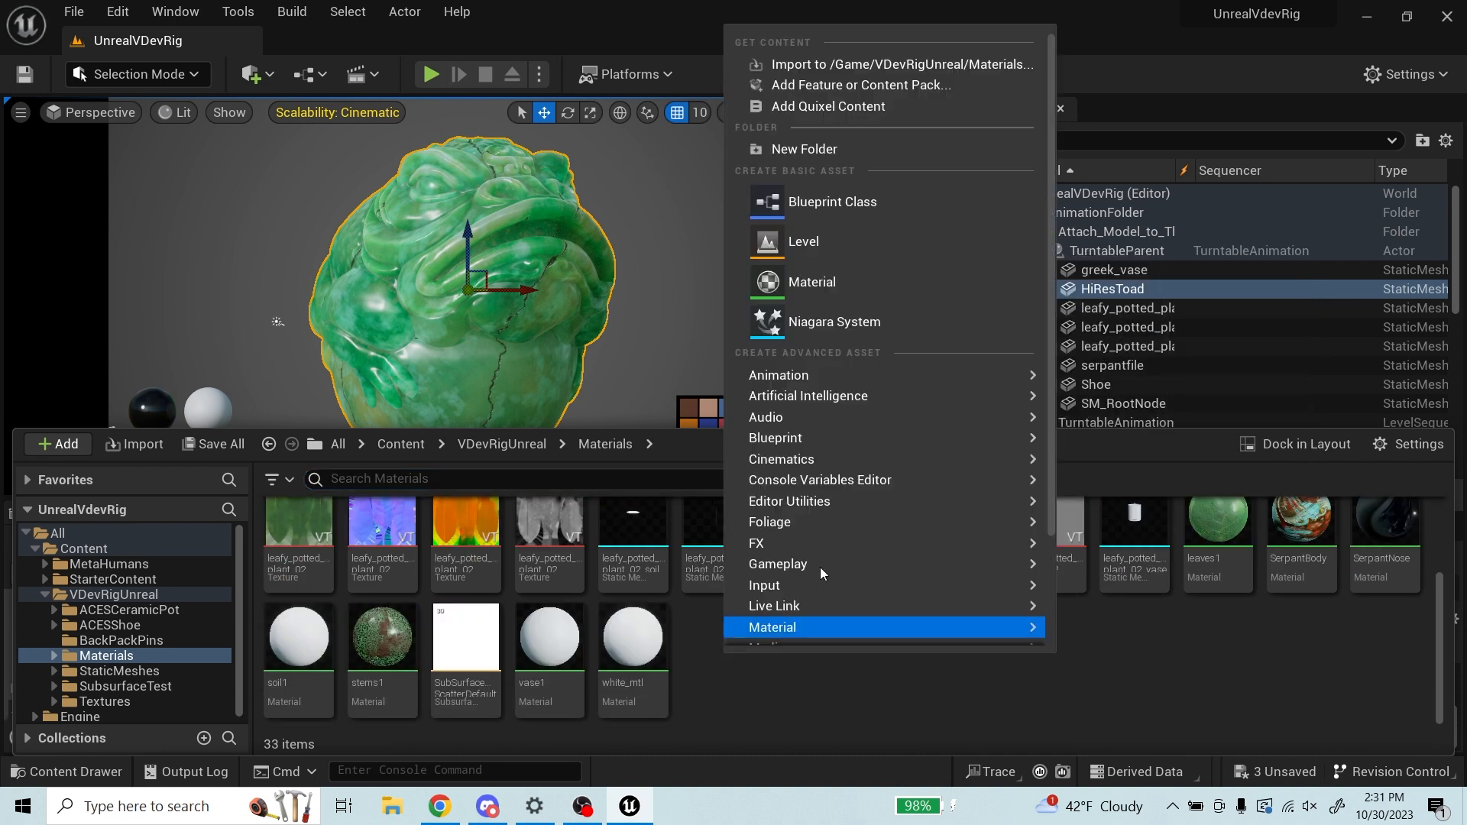
pyautogui.click(828, 284)
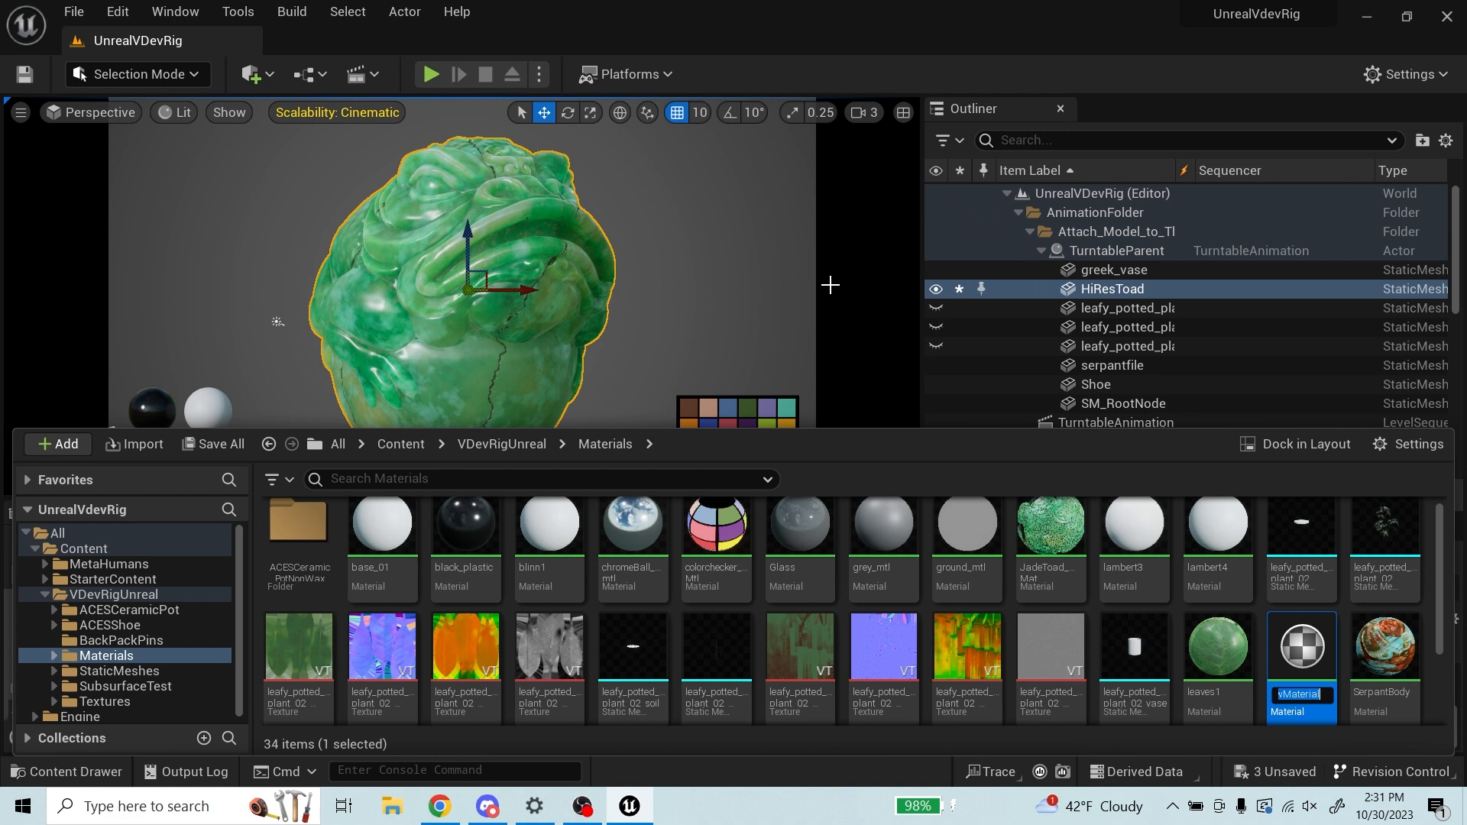
pyautogui.press('capslock')
pyautogui.write('G')
pyautogui.press('capslock')
pyautogui.write('lass_')
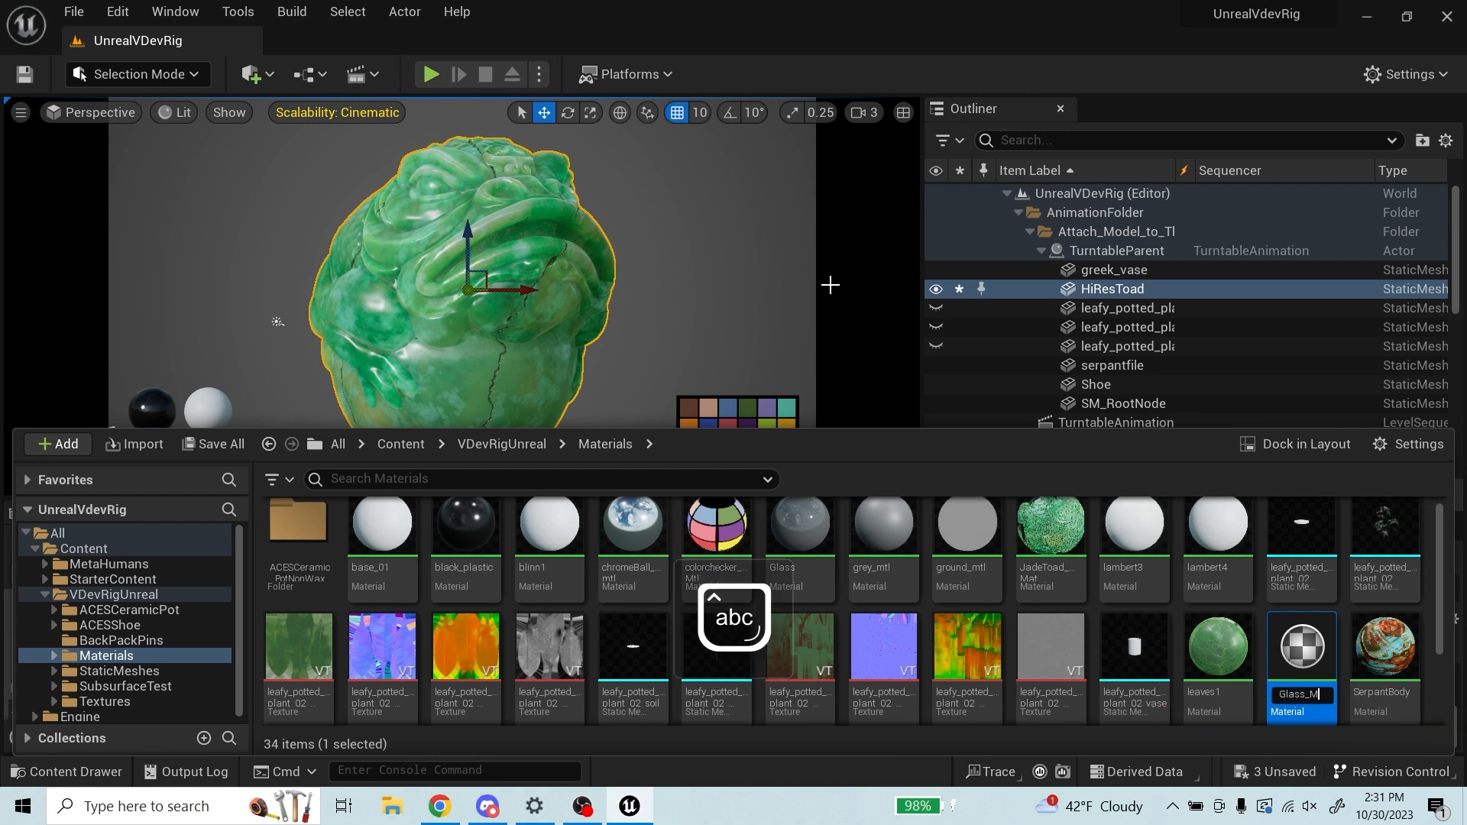
pyautogui.write('Mat')
pyautogui.press('Return')
# Step: Open the Glass_Mat material, set its Blend Mode to Translucent and make it Two Sided
pyautogui.doubleClick(883, 541)
pyautogui.scroll(-2, 1002, 322)
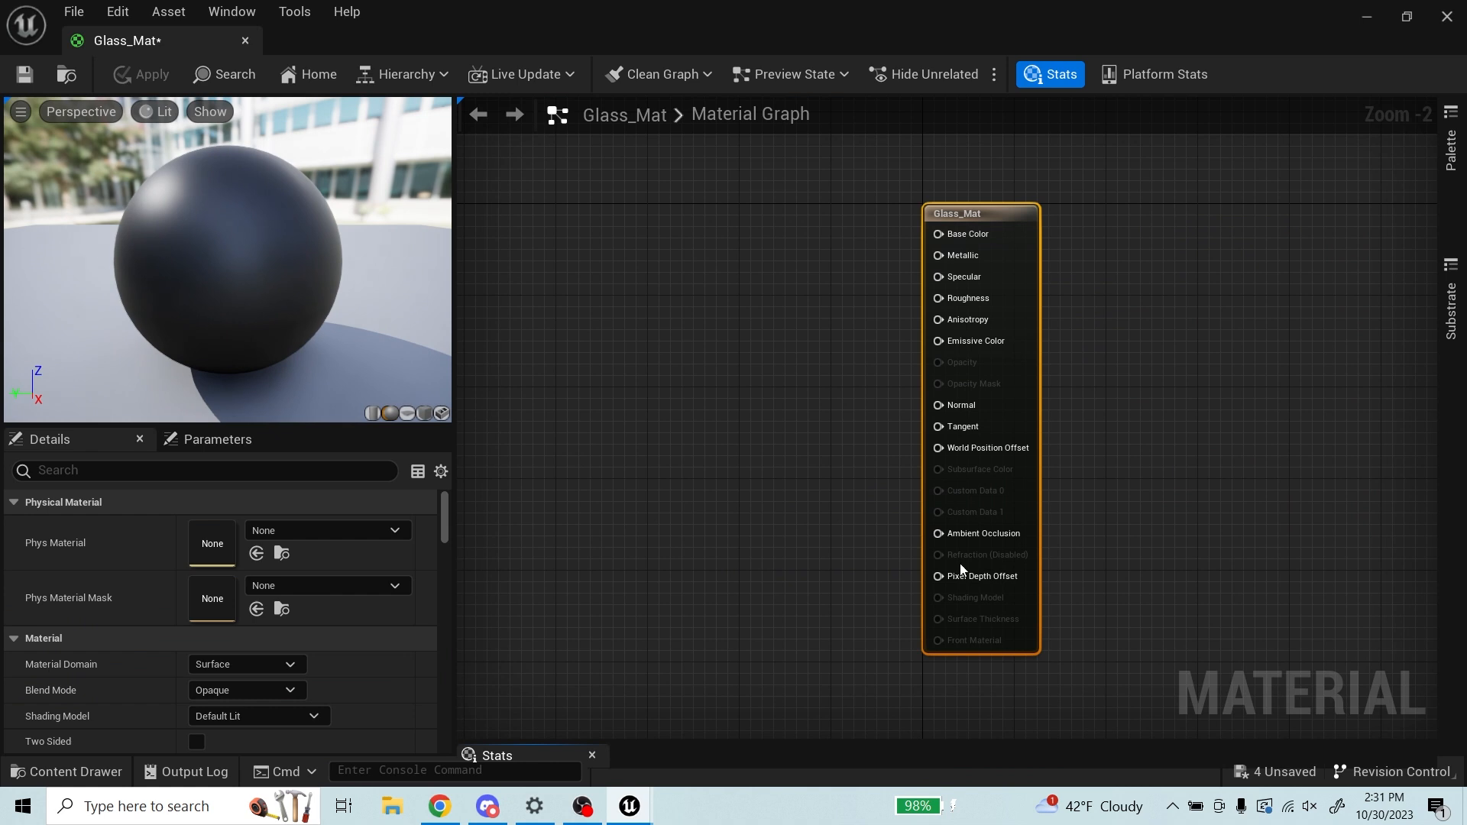
pyautogui.scroll(-1, 1100, 277)
pyautogui.scroll(1, 1089, 292)
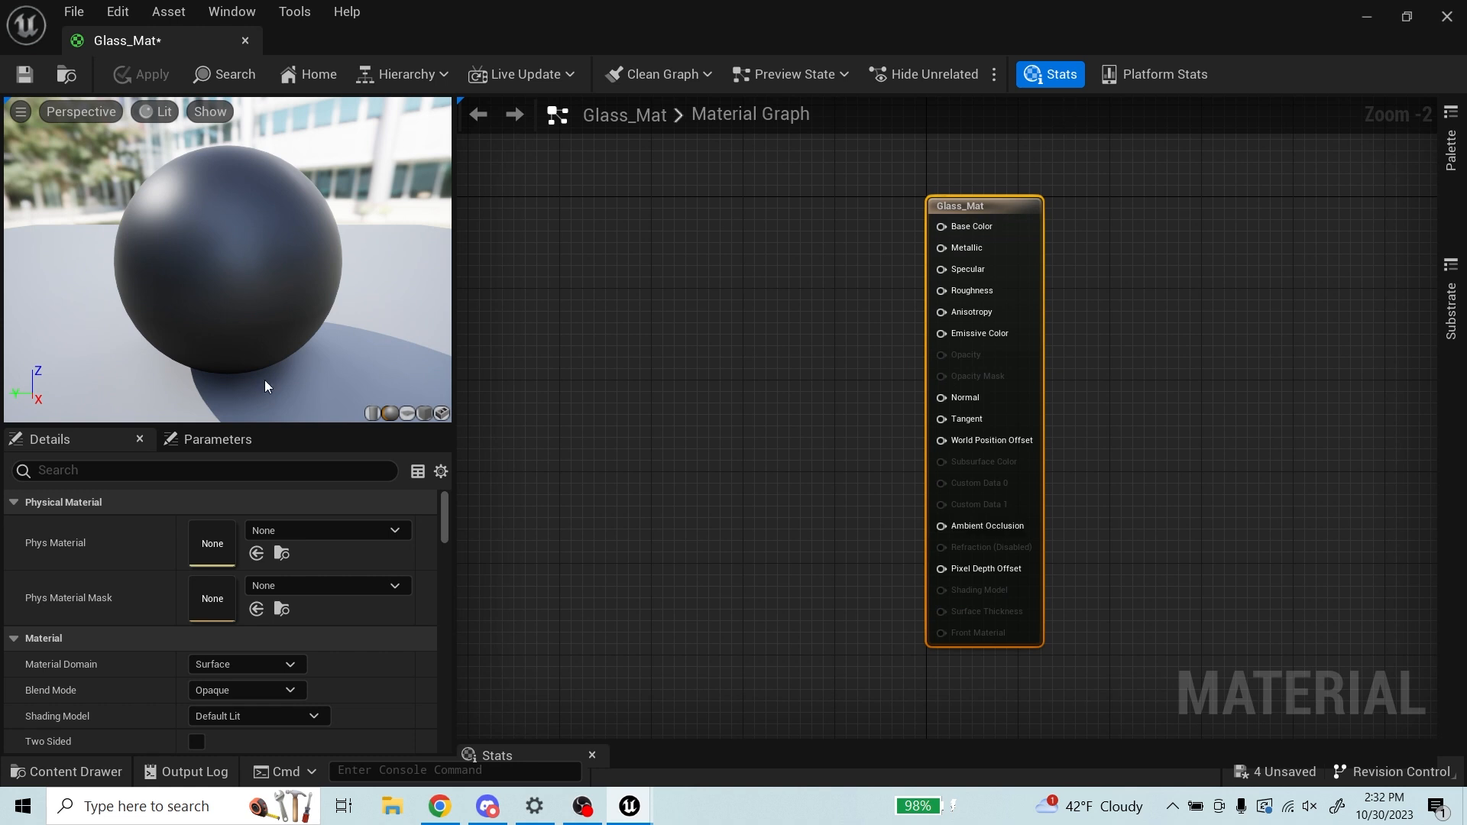
pyautogui.scroll(-5, 378, 606)
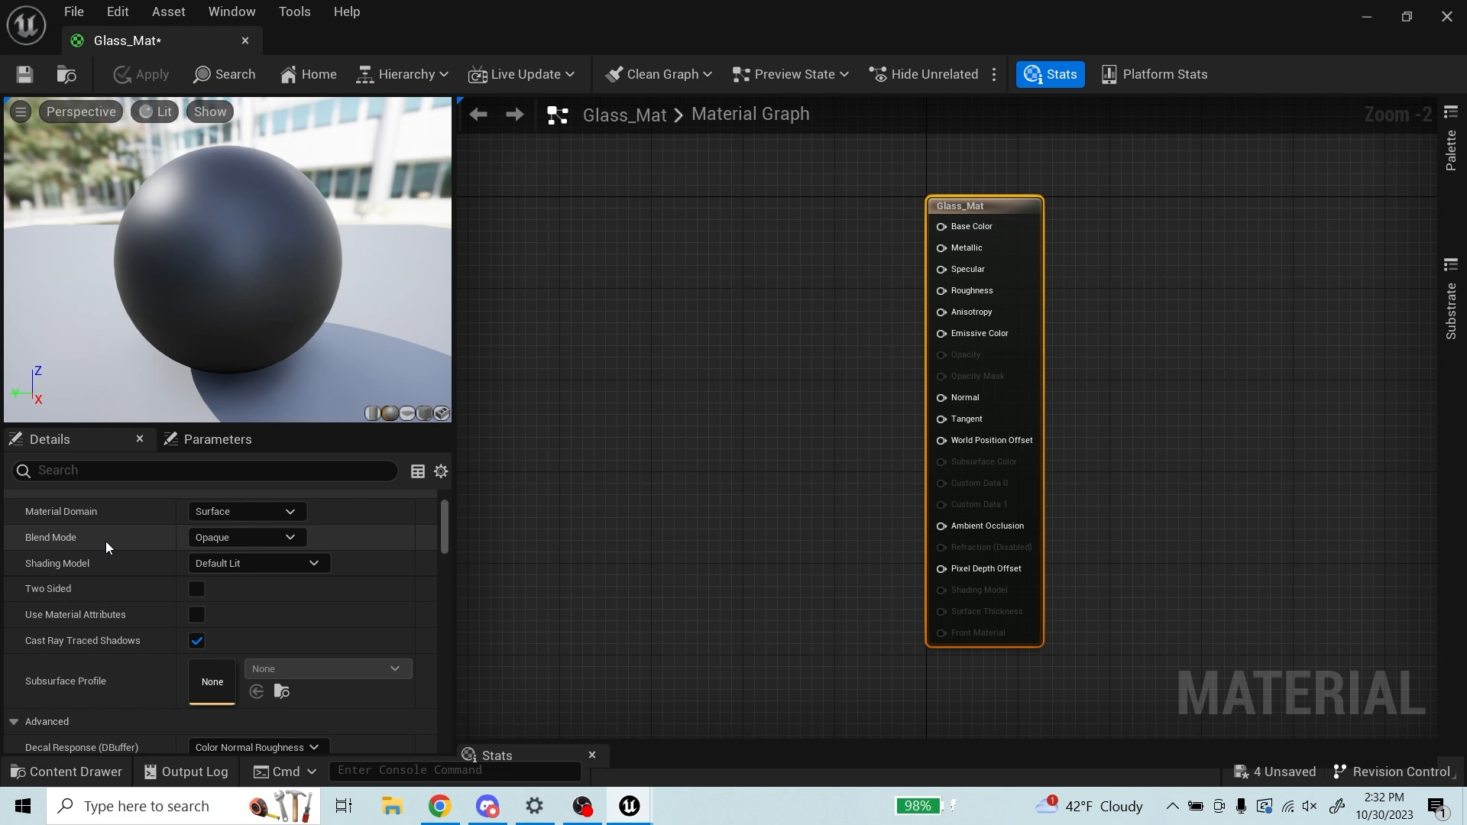
pyautogui.click(237, 544)
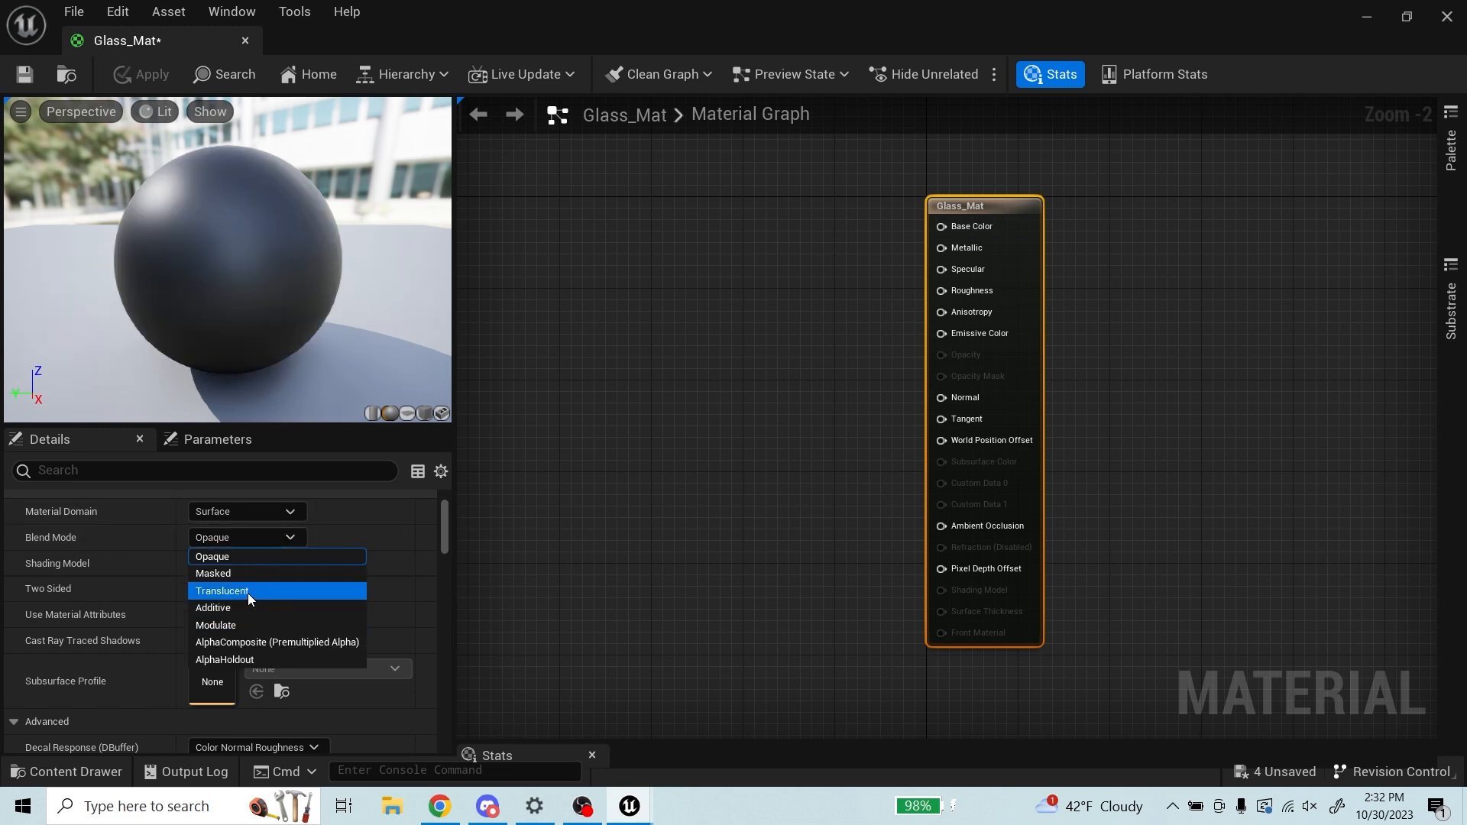
pyautogui.click(248, 592)
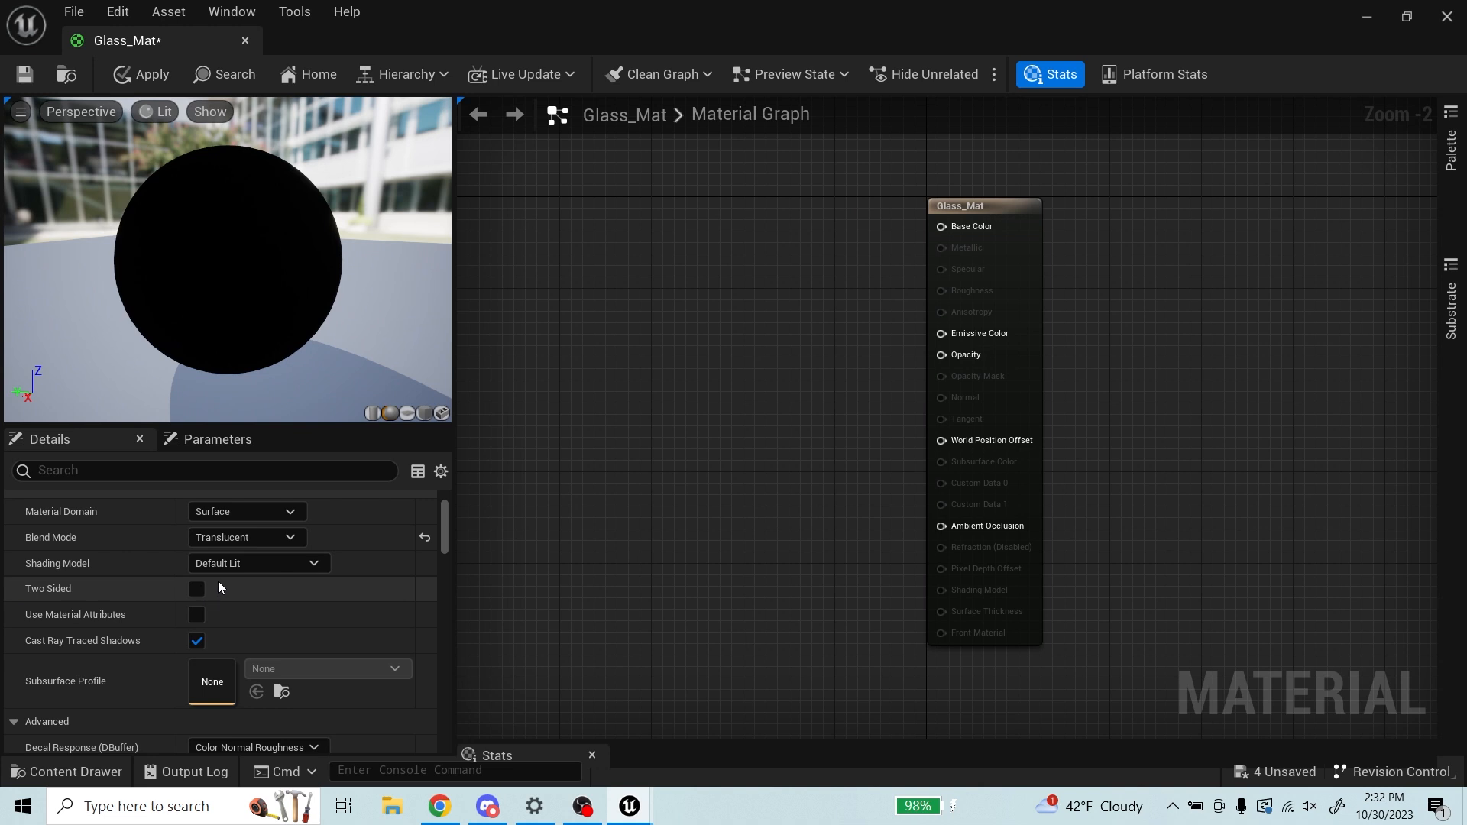
pyautogui.click(197, 591)
# Step: Enable Contact Shadows in the translucency settings and set the Lighting Mode to Surface ForwardShading
pyautogui.scroll(-2, 321, 600)
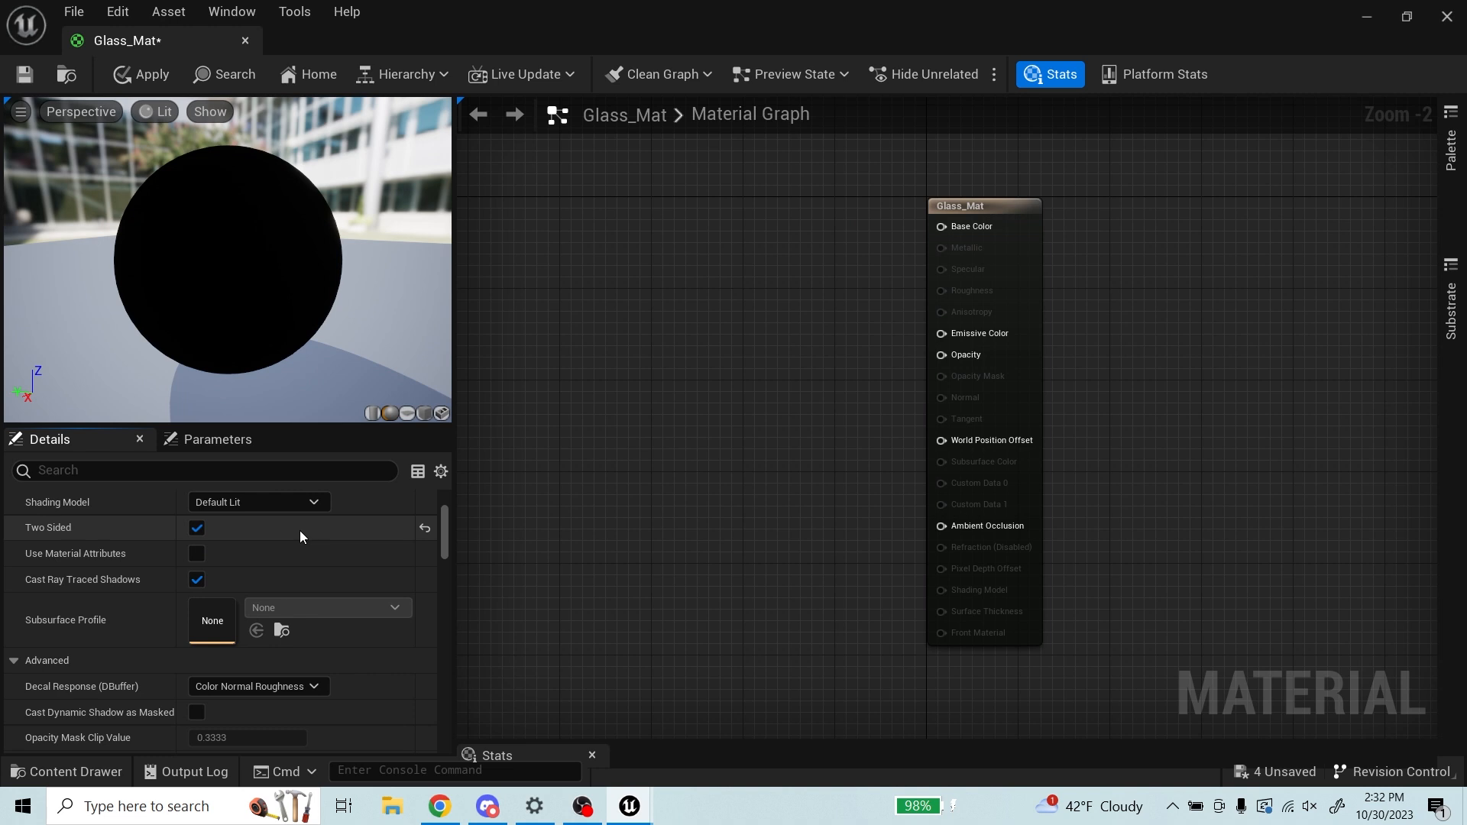
pyautogui.scroll(-12, 300, 535)
pyautogui.scroll(-7, 302, 539)
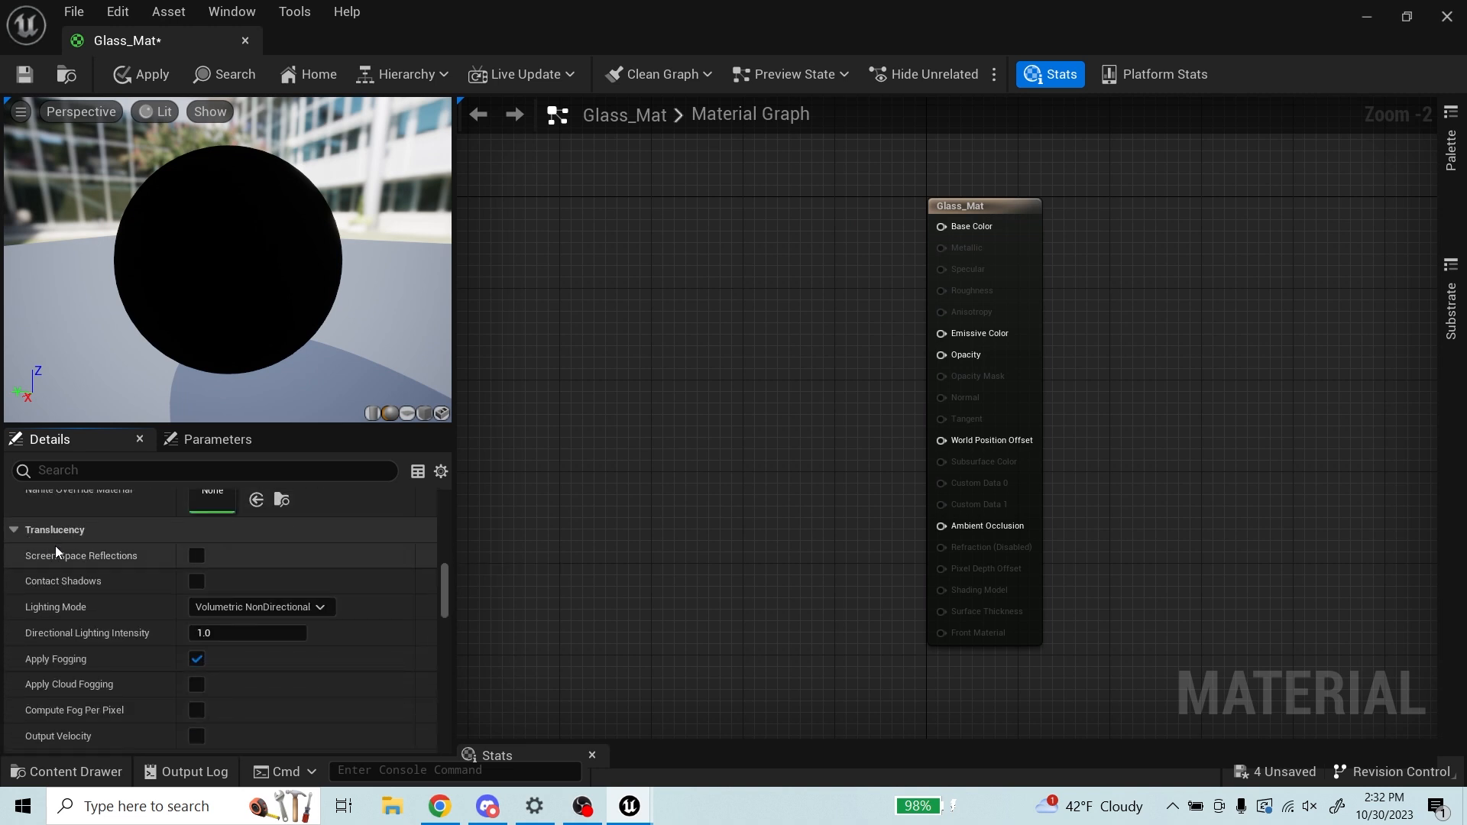
pyautogui.scroll(-1, 194, 526)
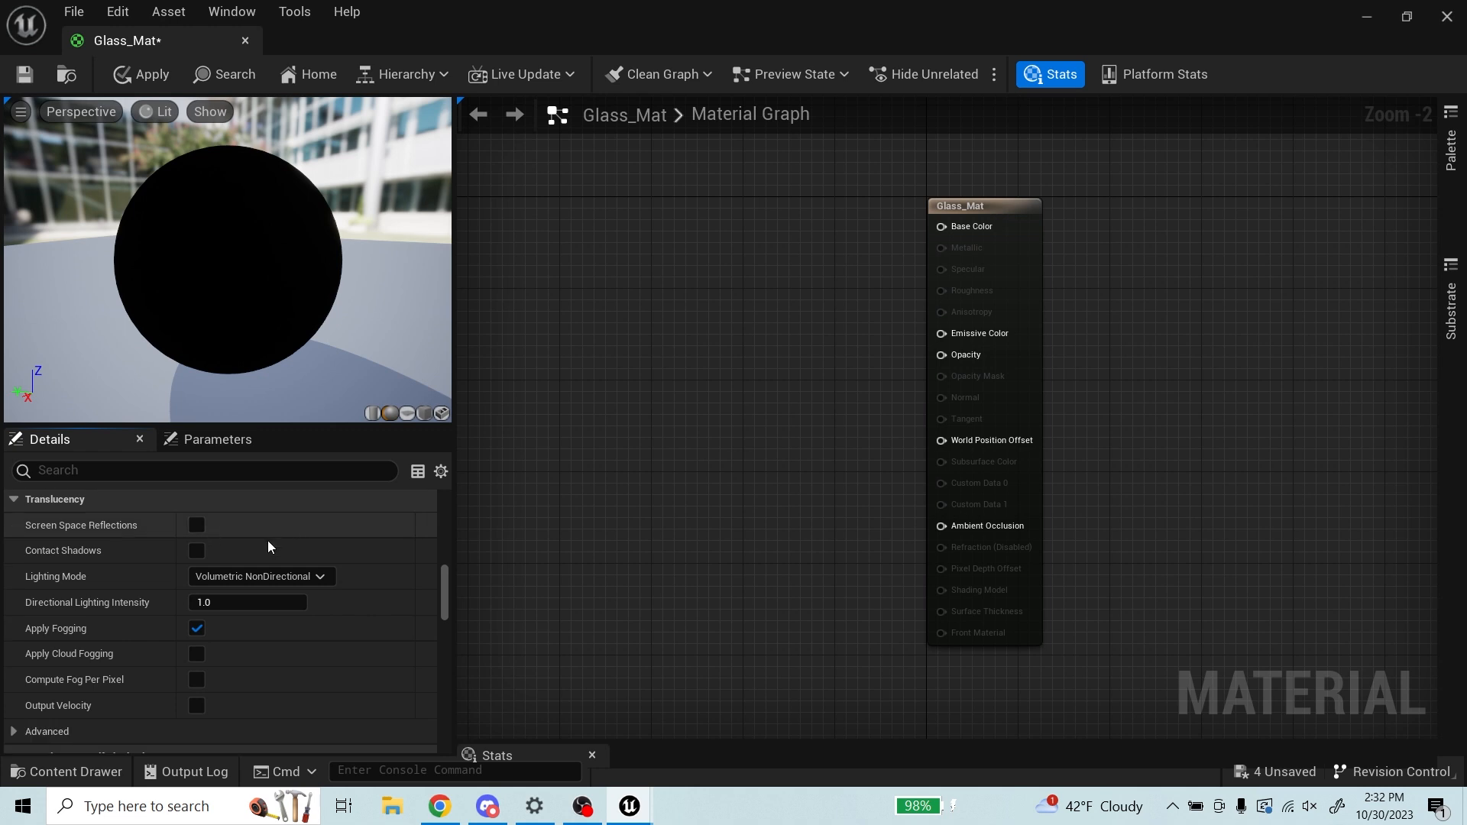
pyautogui.click(198, 551)
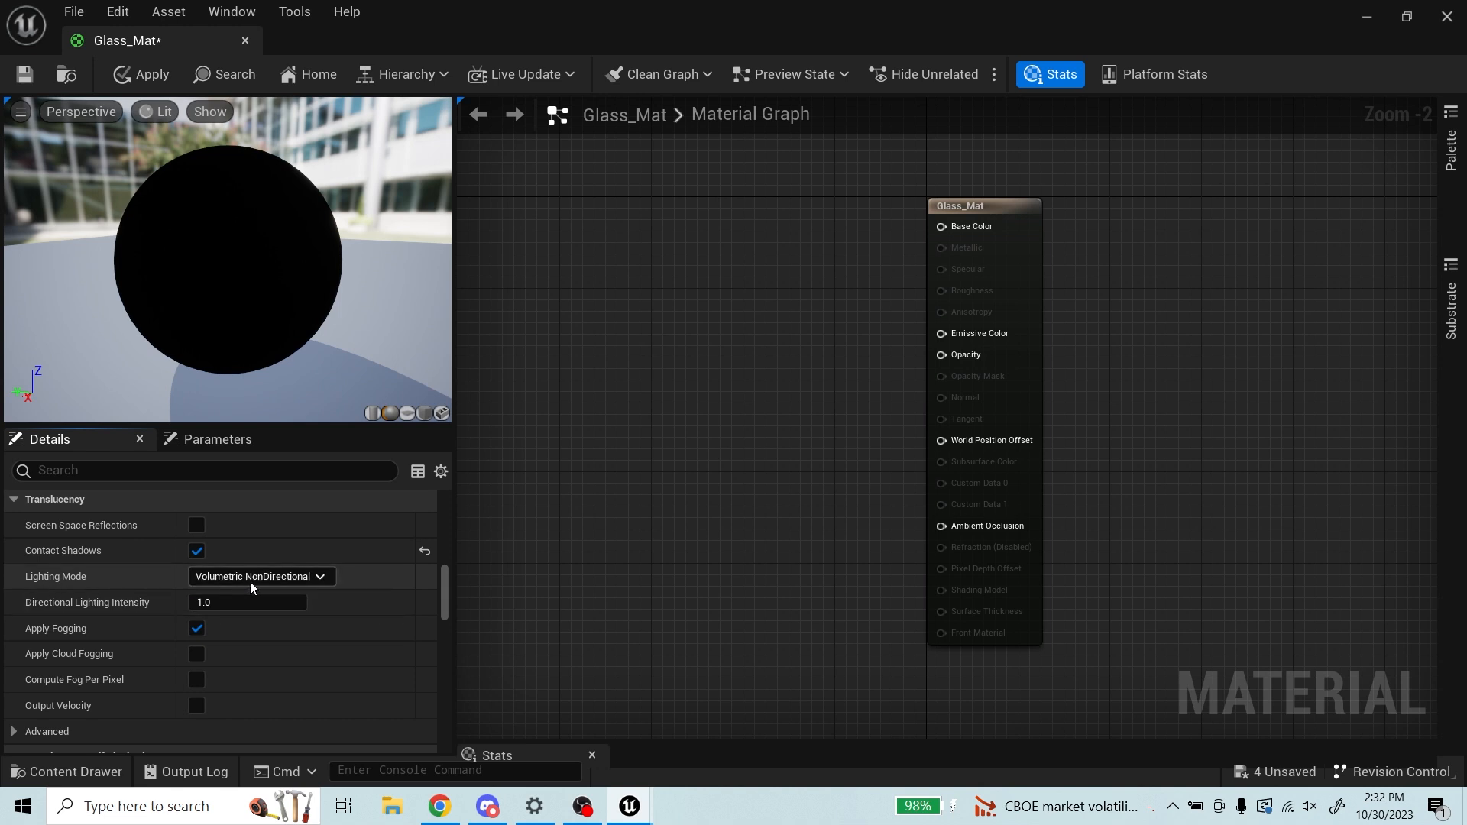
pyautogui.click(319, 577)
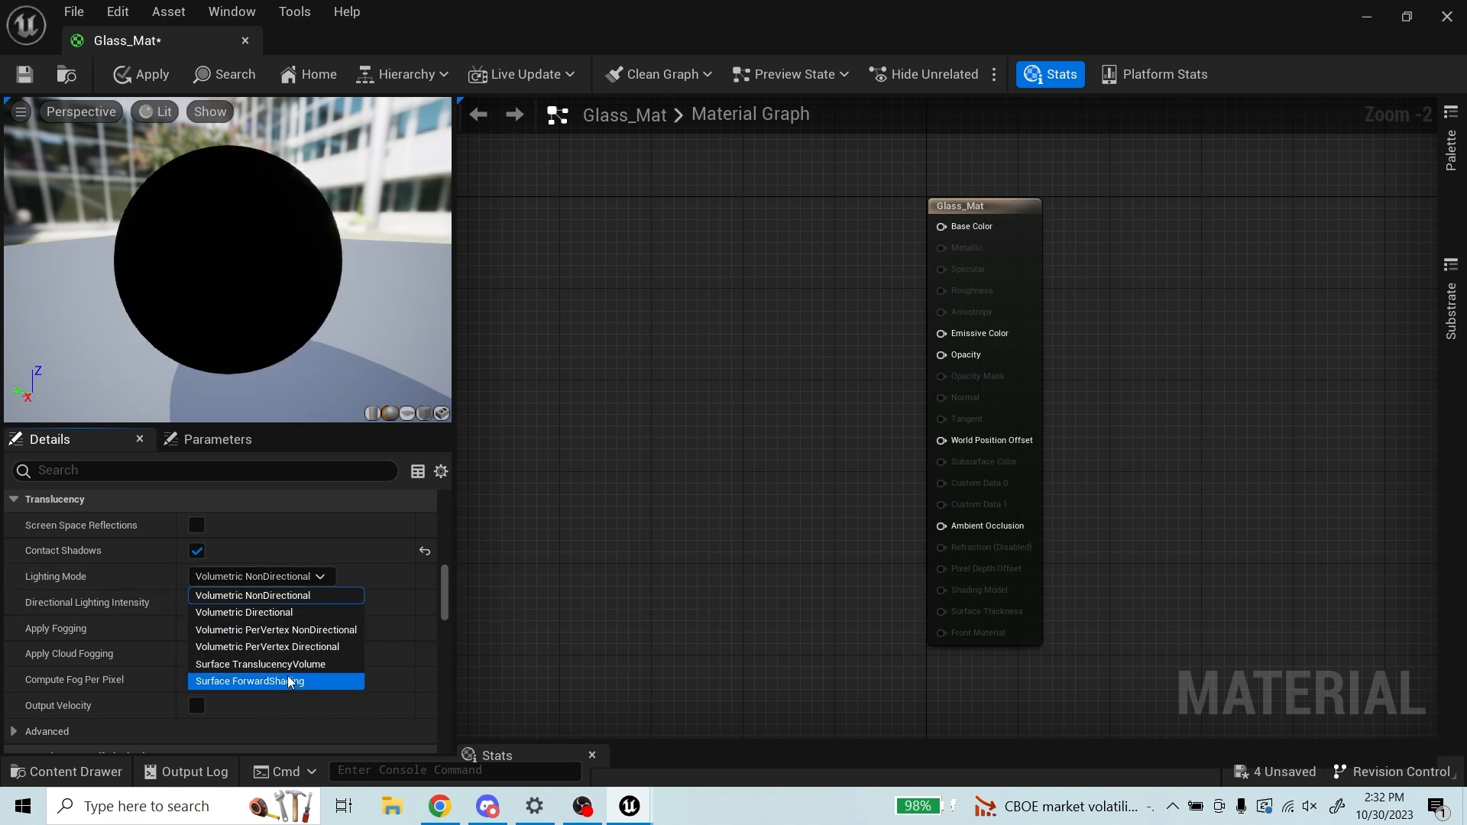
pyautogui.click(311, 682)
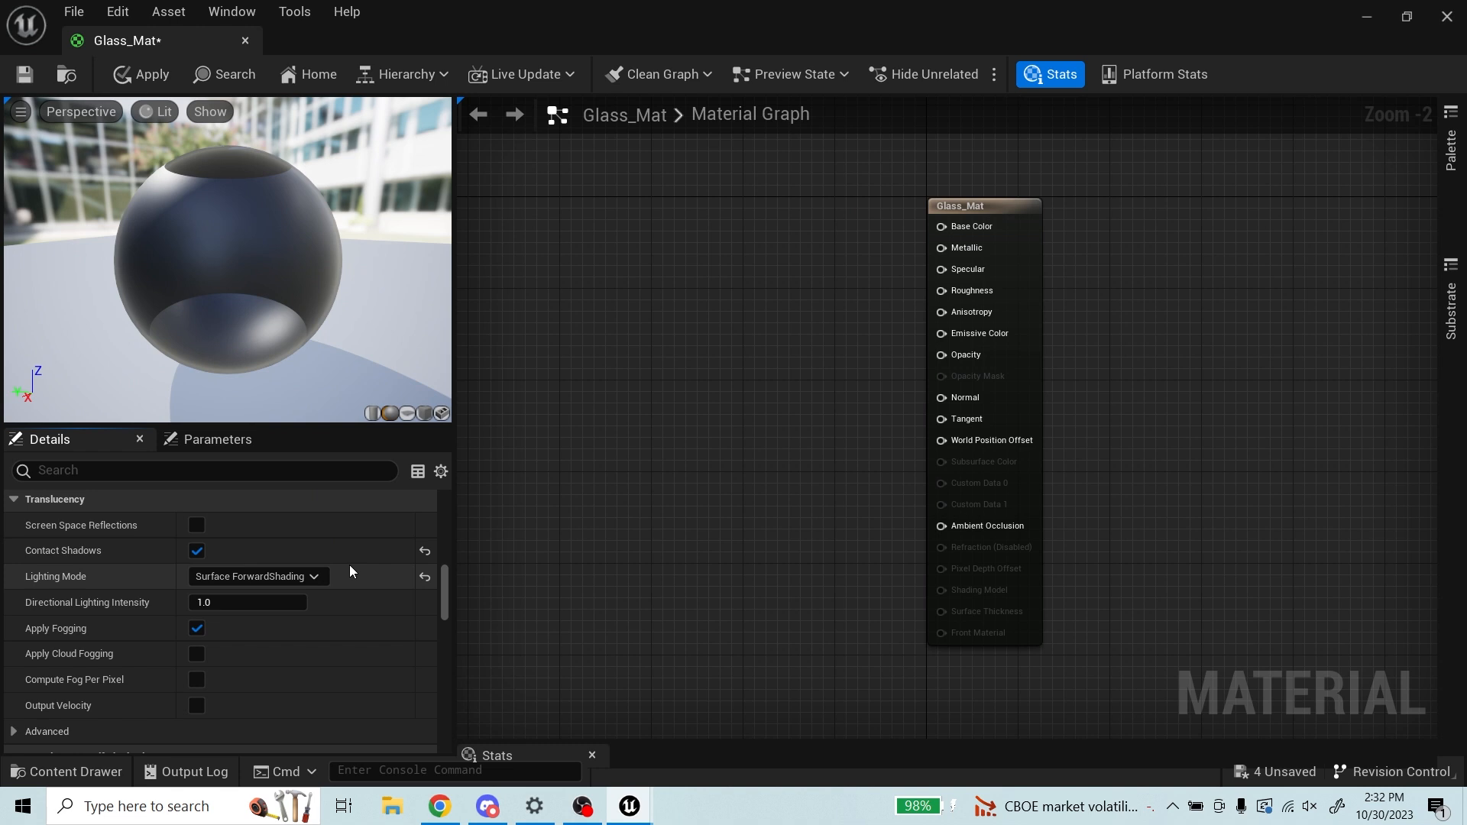
# Step: Set the material's Refraction Method to Index Of Refraction
pyautogui.scroll(-10, 350, 567)
pyautogui.scroll(-12, 350, 574)
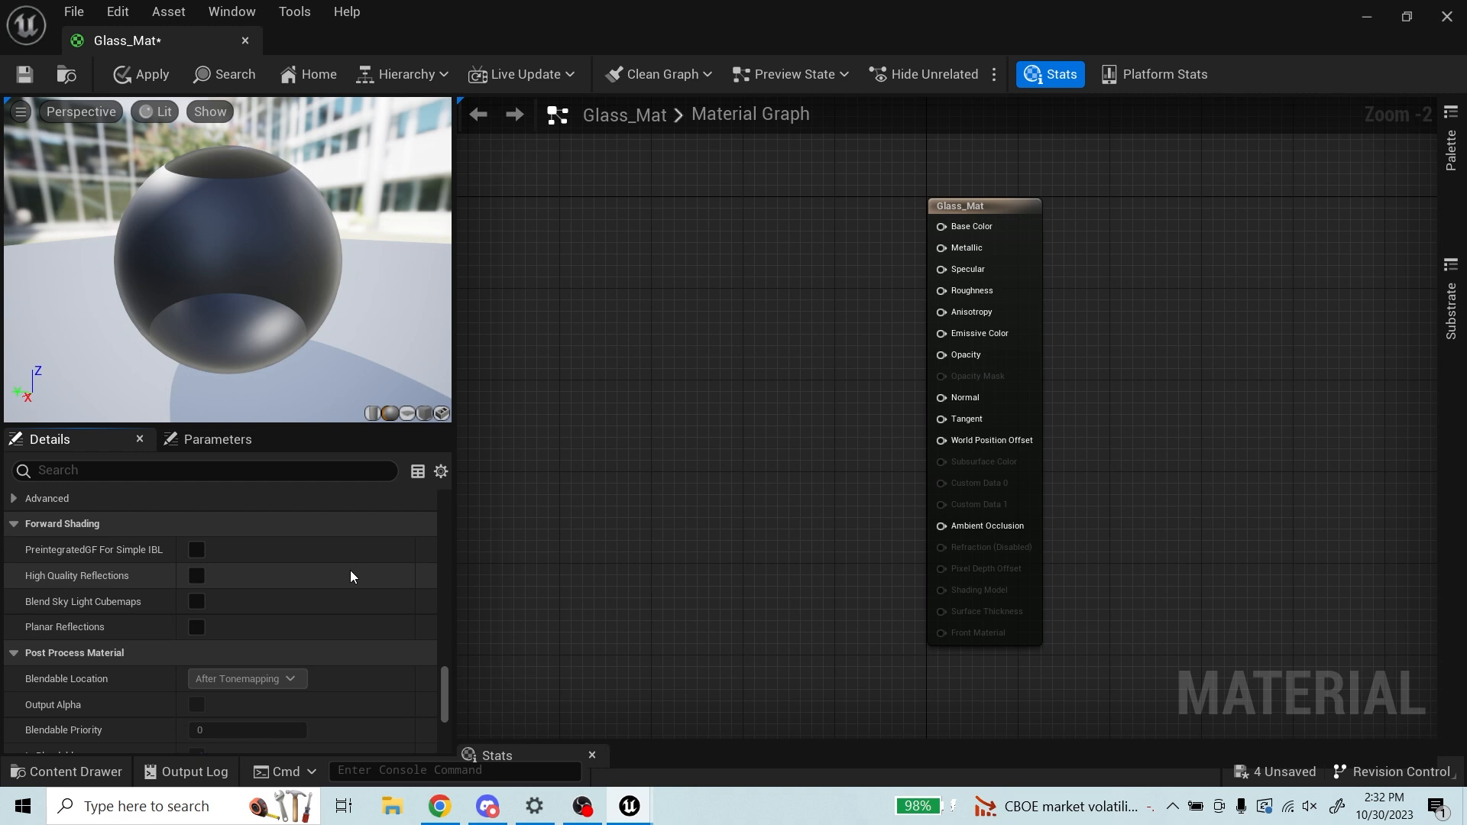
pyautogui.scroll(-6, 218, 588)
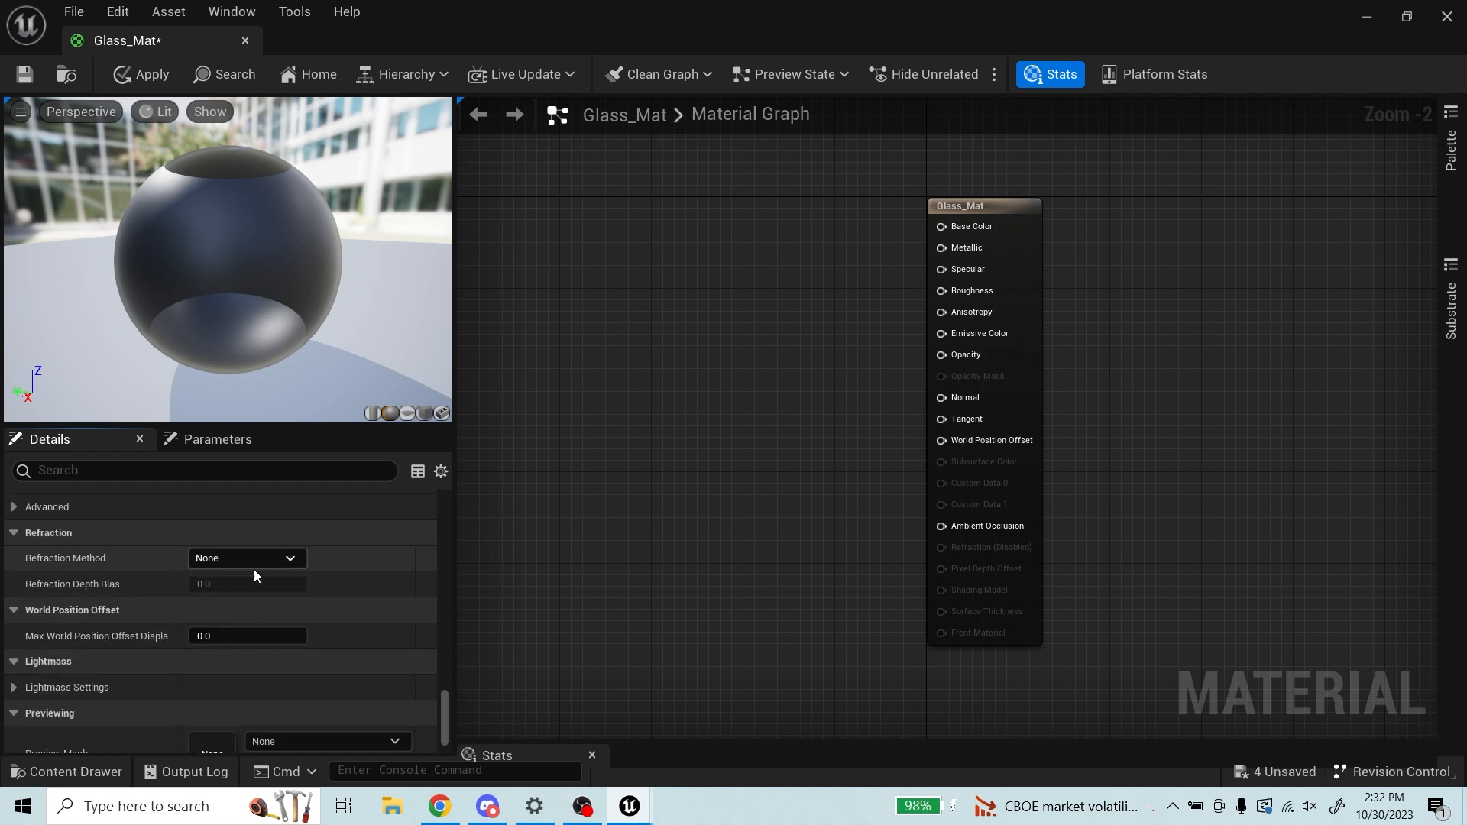
pyautogui.click(233, 563)
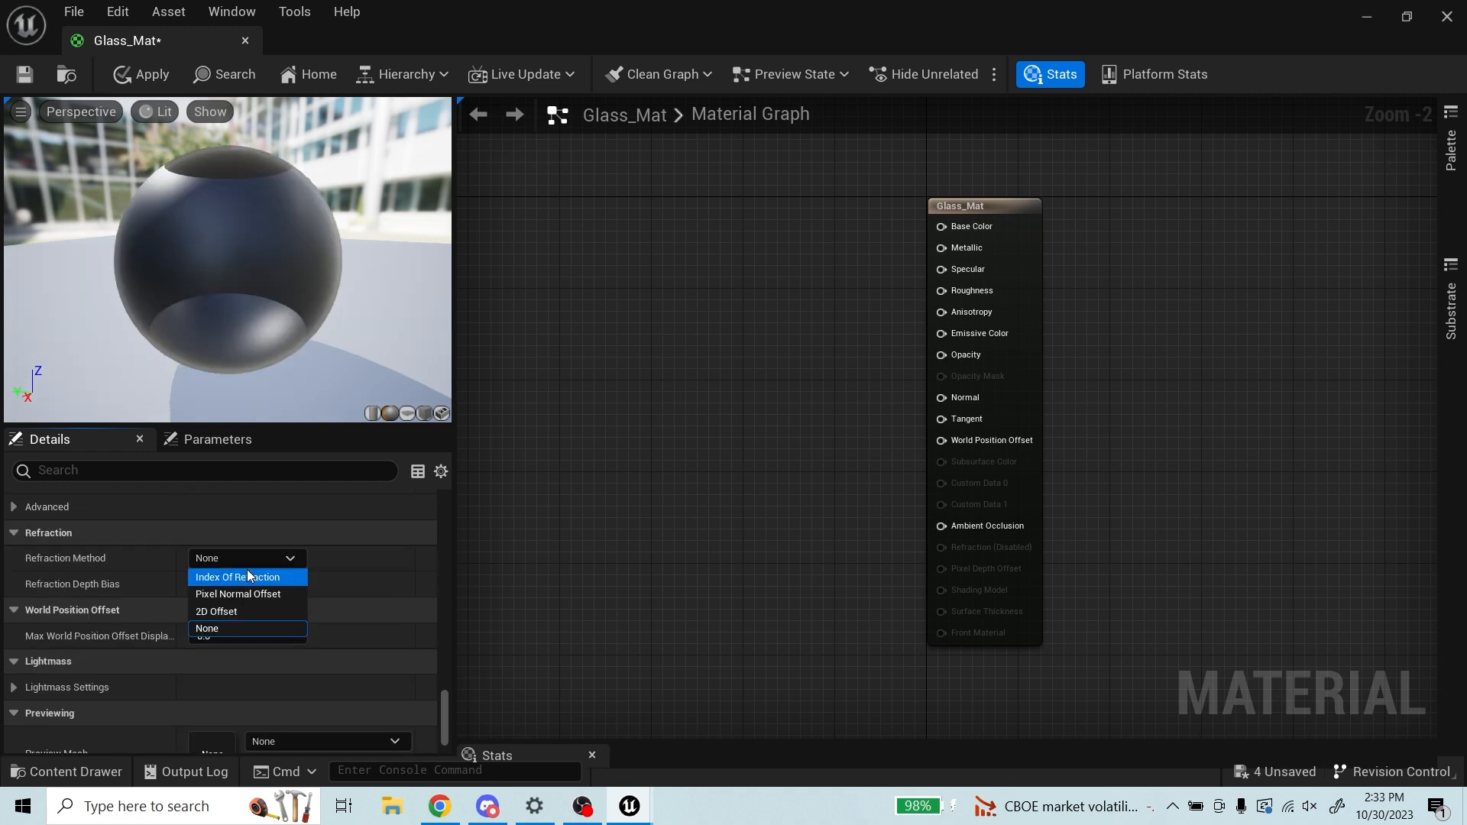
pyautogui.click(253, 580)
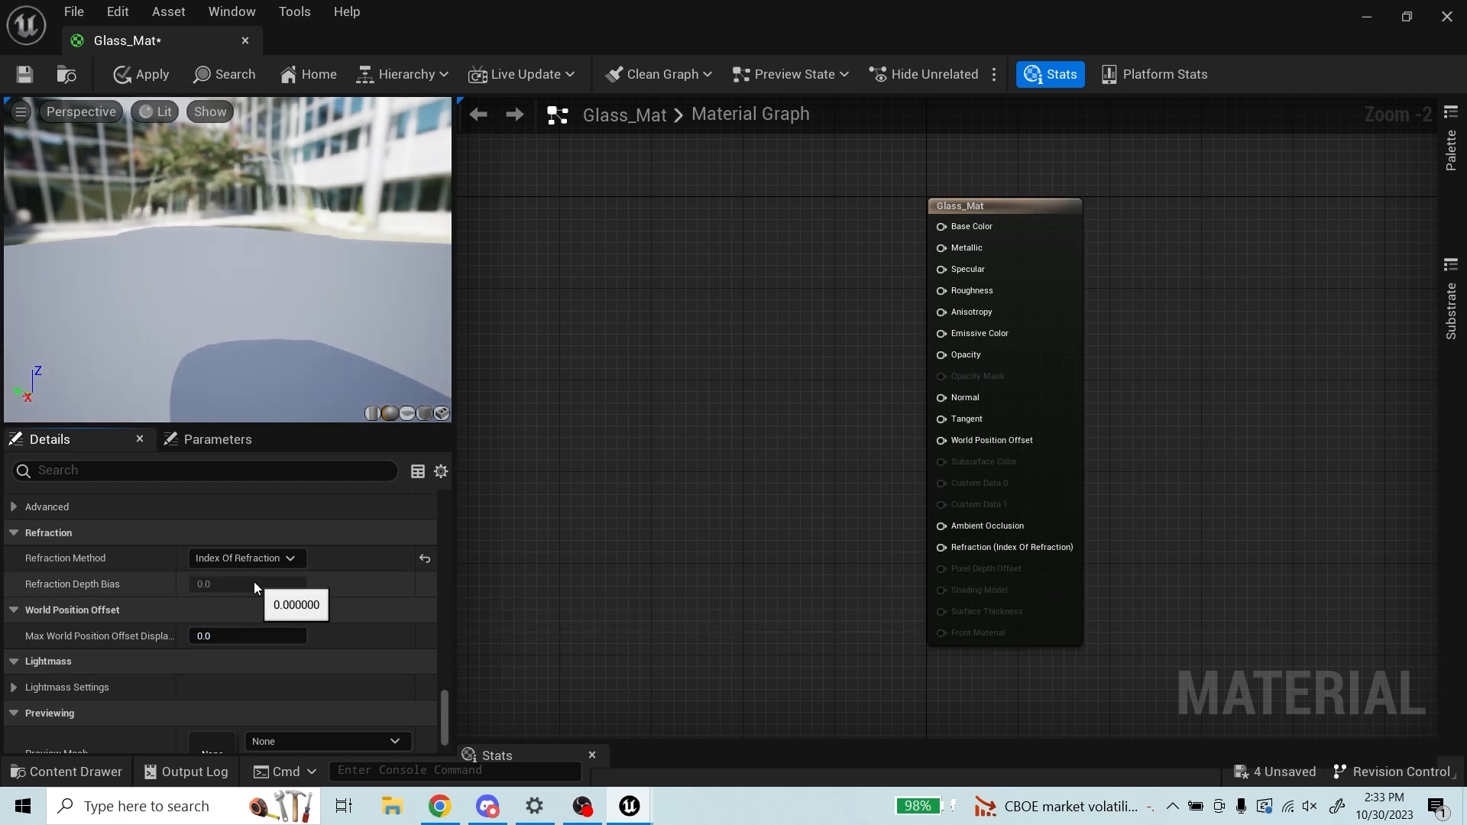
# Step: Enable High Quality Reflections in the material's forward shading settings
pyautogui.scroll(2, 256, 604)
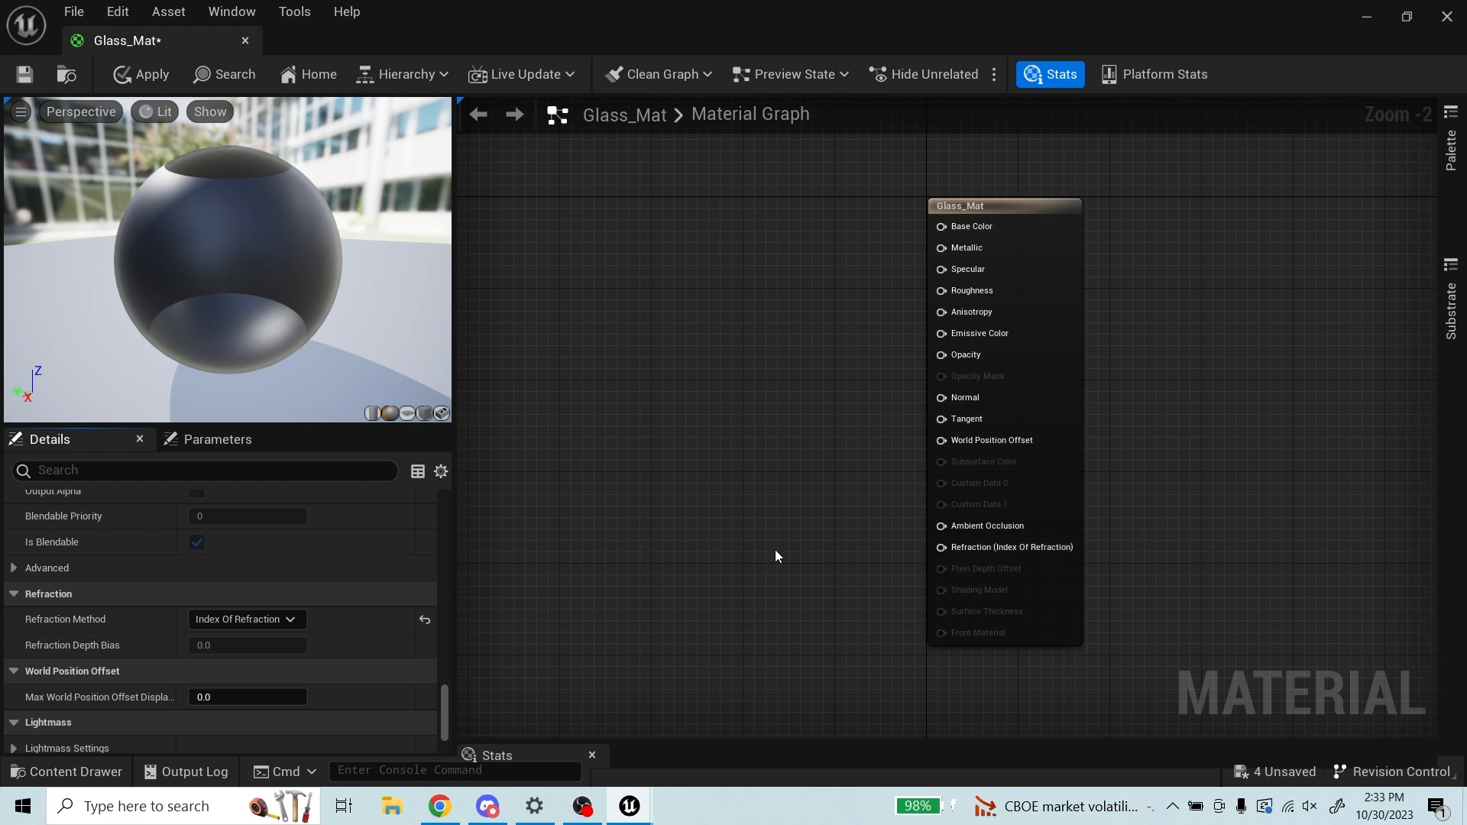
pyautogui.scroll(1, 371, 584)
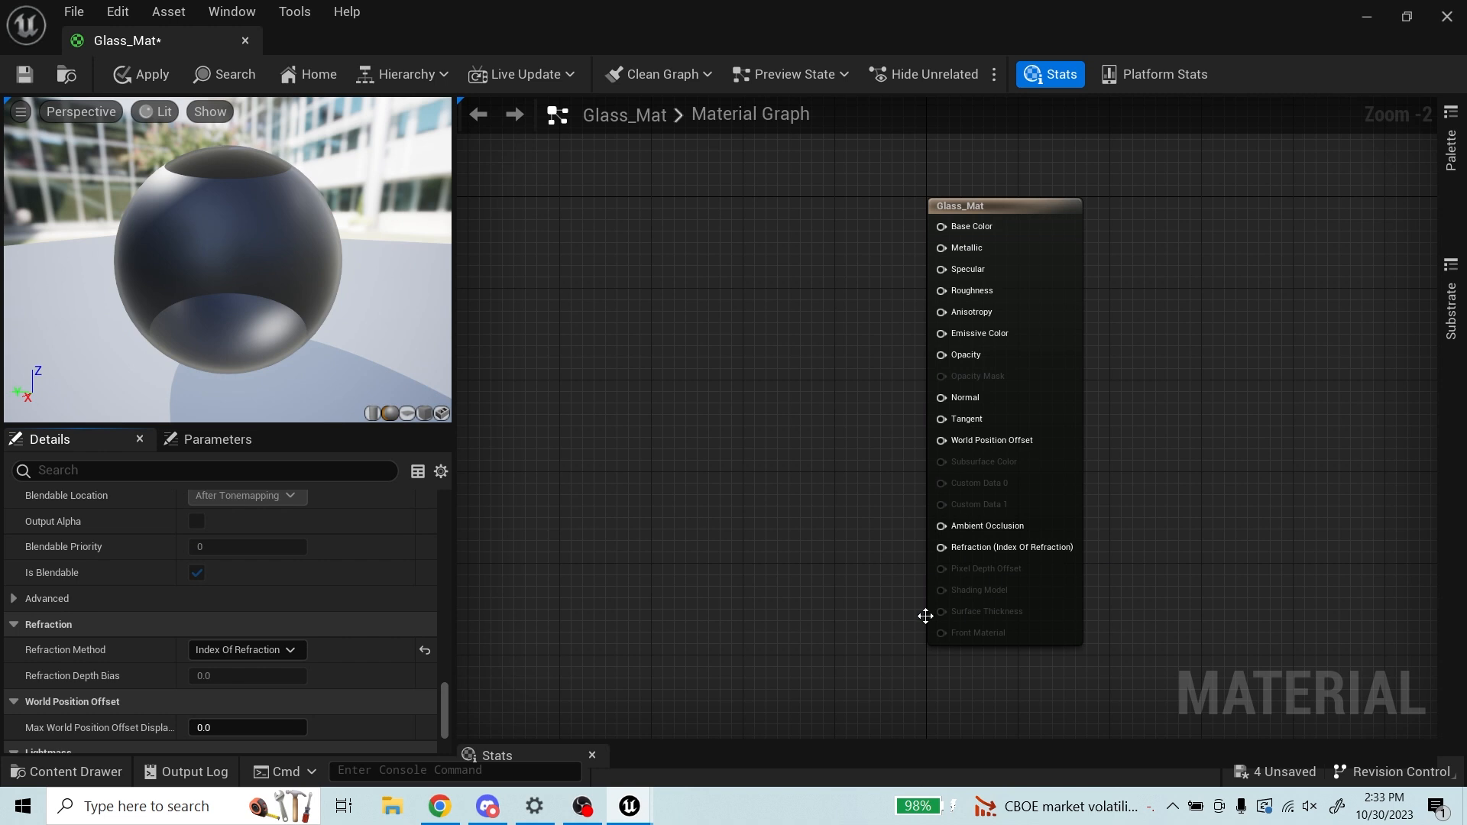
pyautogui.scroll(4, 265, 589)
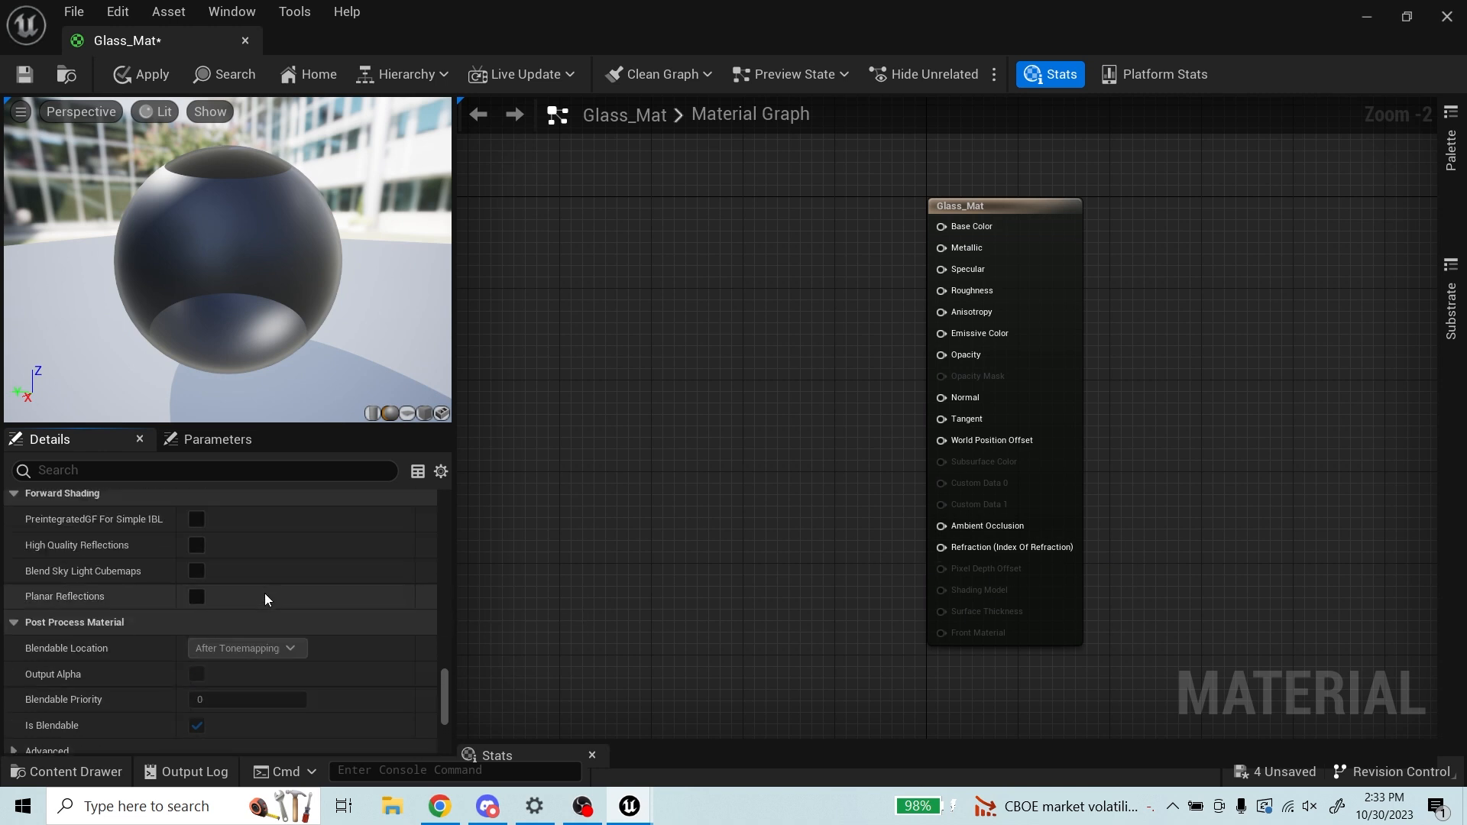
pyautogui.click(196, 576)
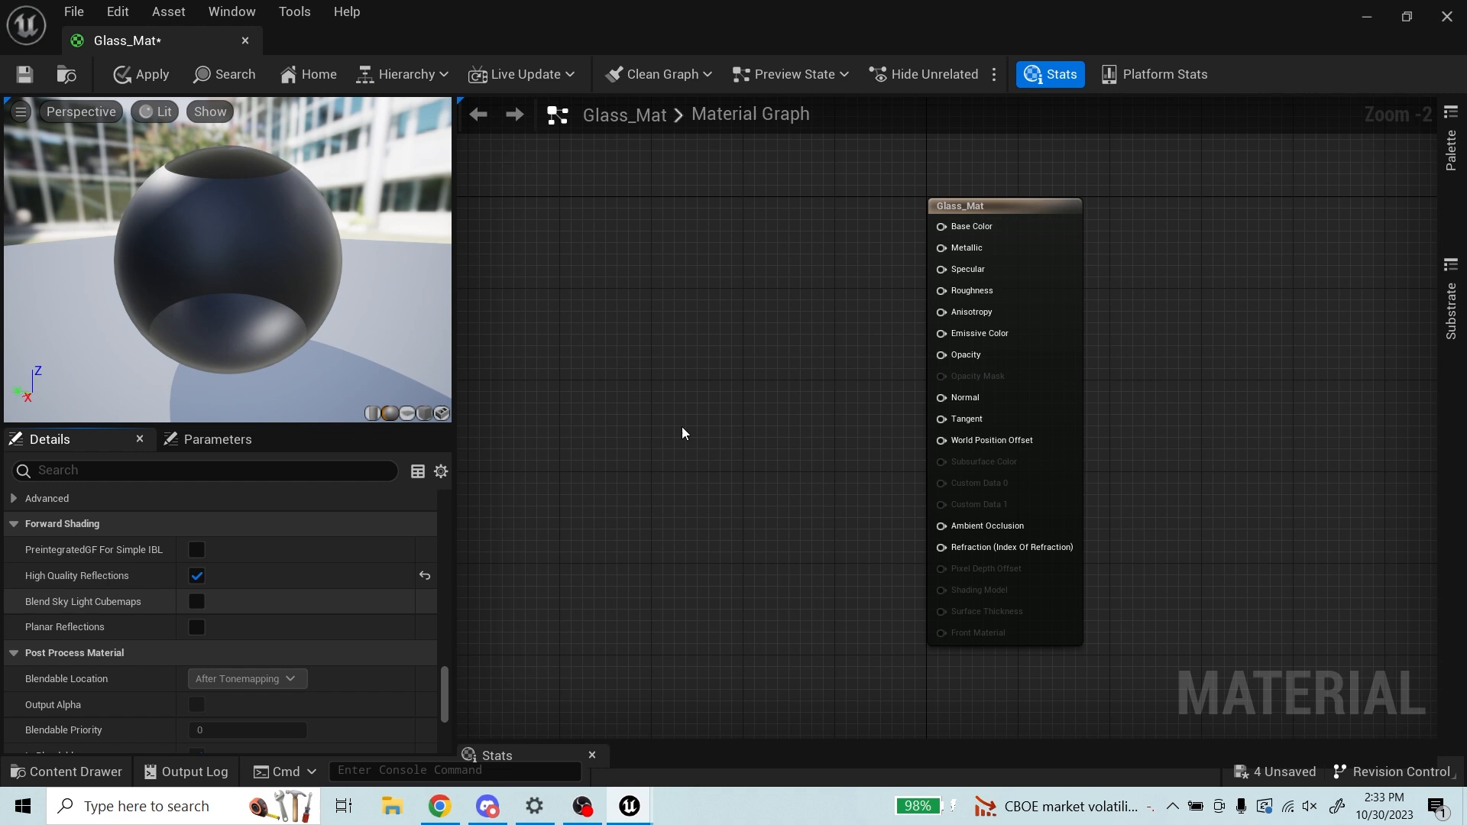
# Step: Add a constant node with value 0.05 and connect it to Glass_Mat's Base Color input
pyautogui.scroll(-3, 1144, 351)
pyautogui.scroll(3, 1115, 322)
pyautogui.scroll(-1, 883, 273)
pyautogui.moveTo(231, 256); pyautogui.dragTo(127, 229)
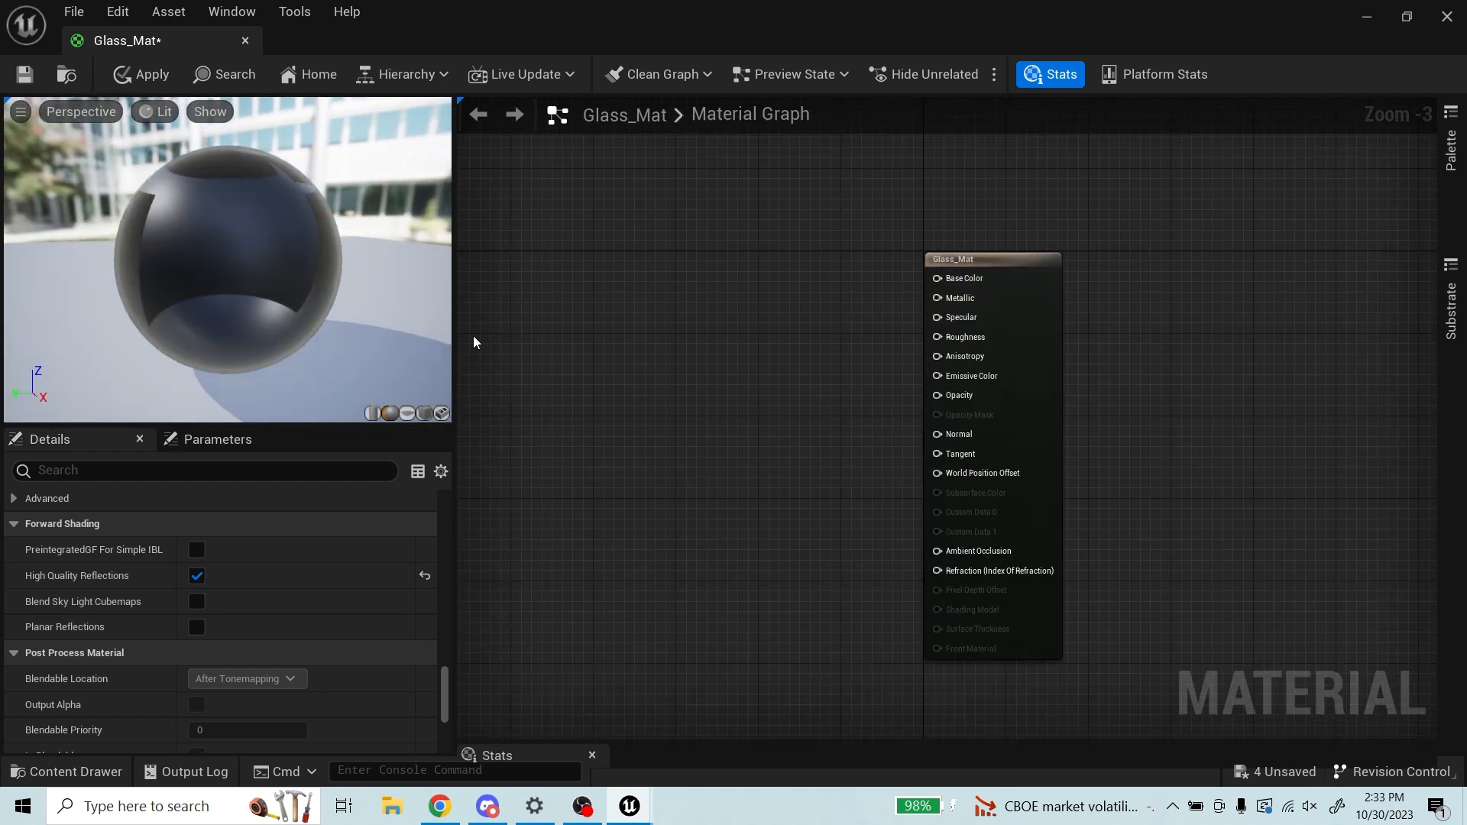
pyautogui.scroll(3, 902, 329)
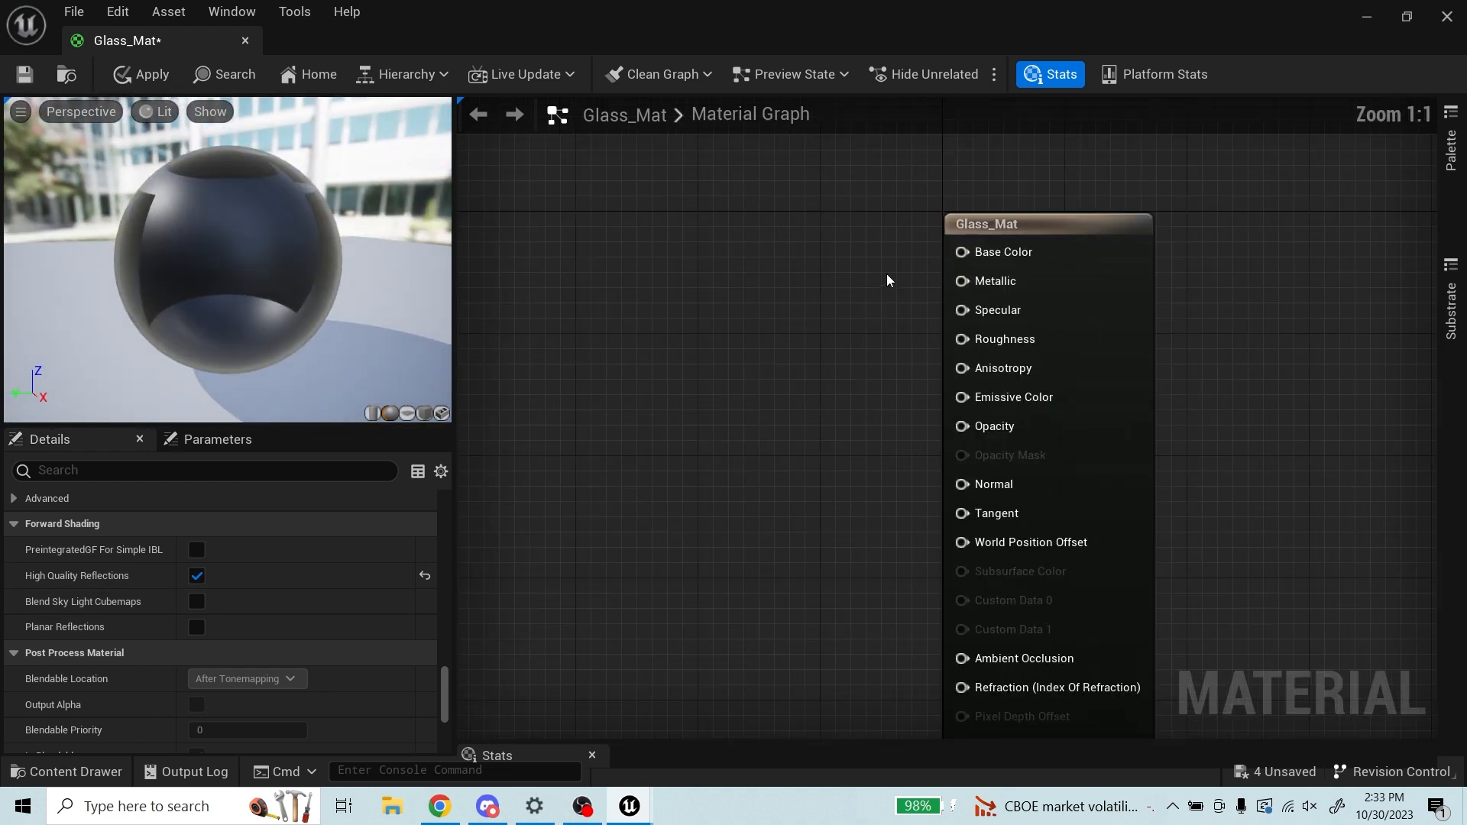
pyautogui.click(663, 250)
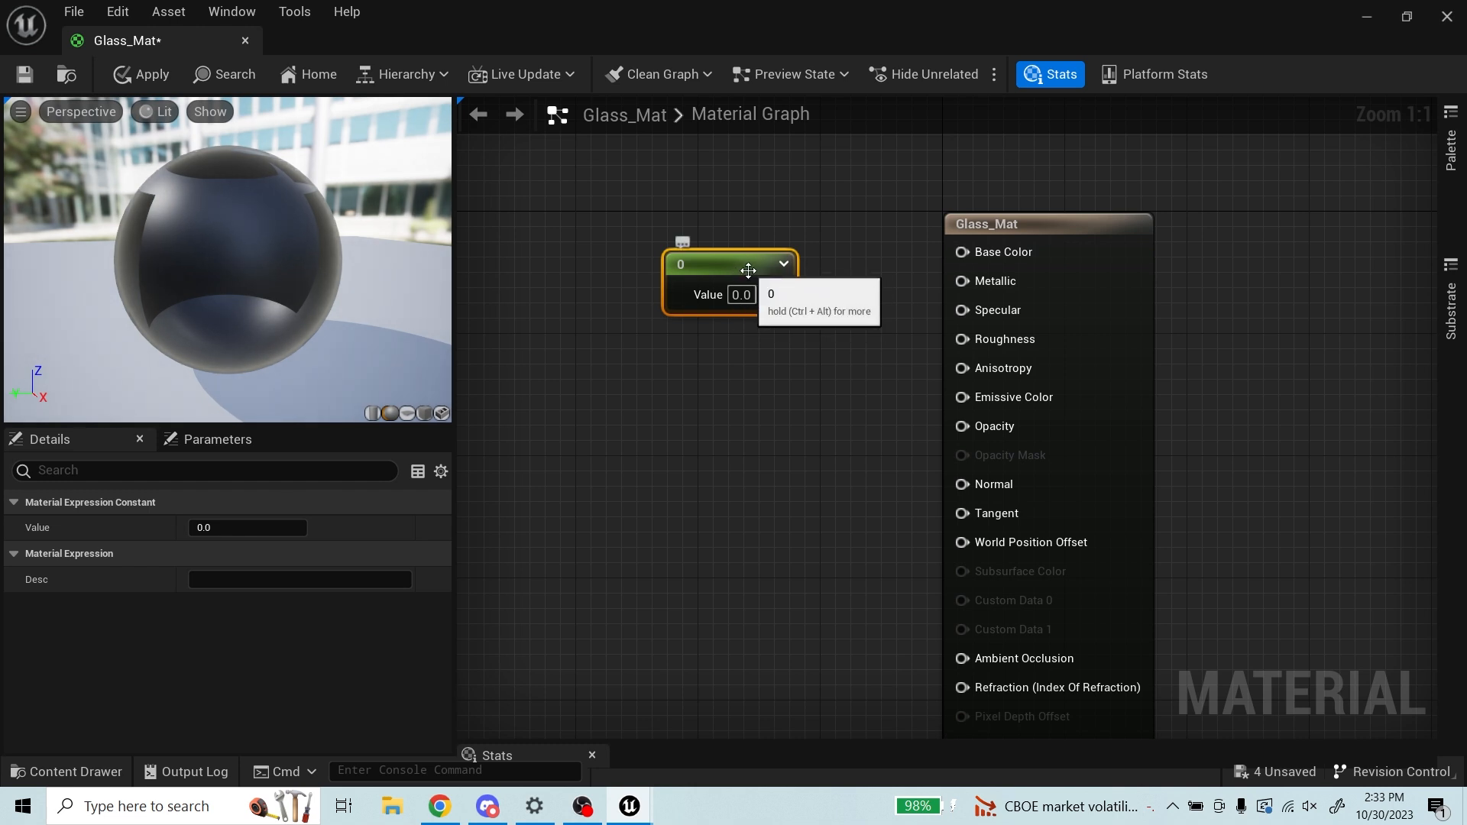
pyautogui.moveTo(757, 265); pyautogui.dragTo(699, 257)
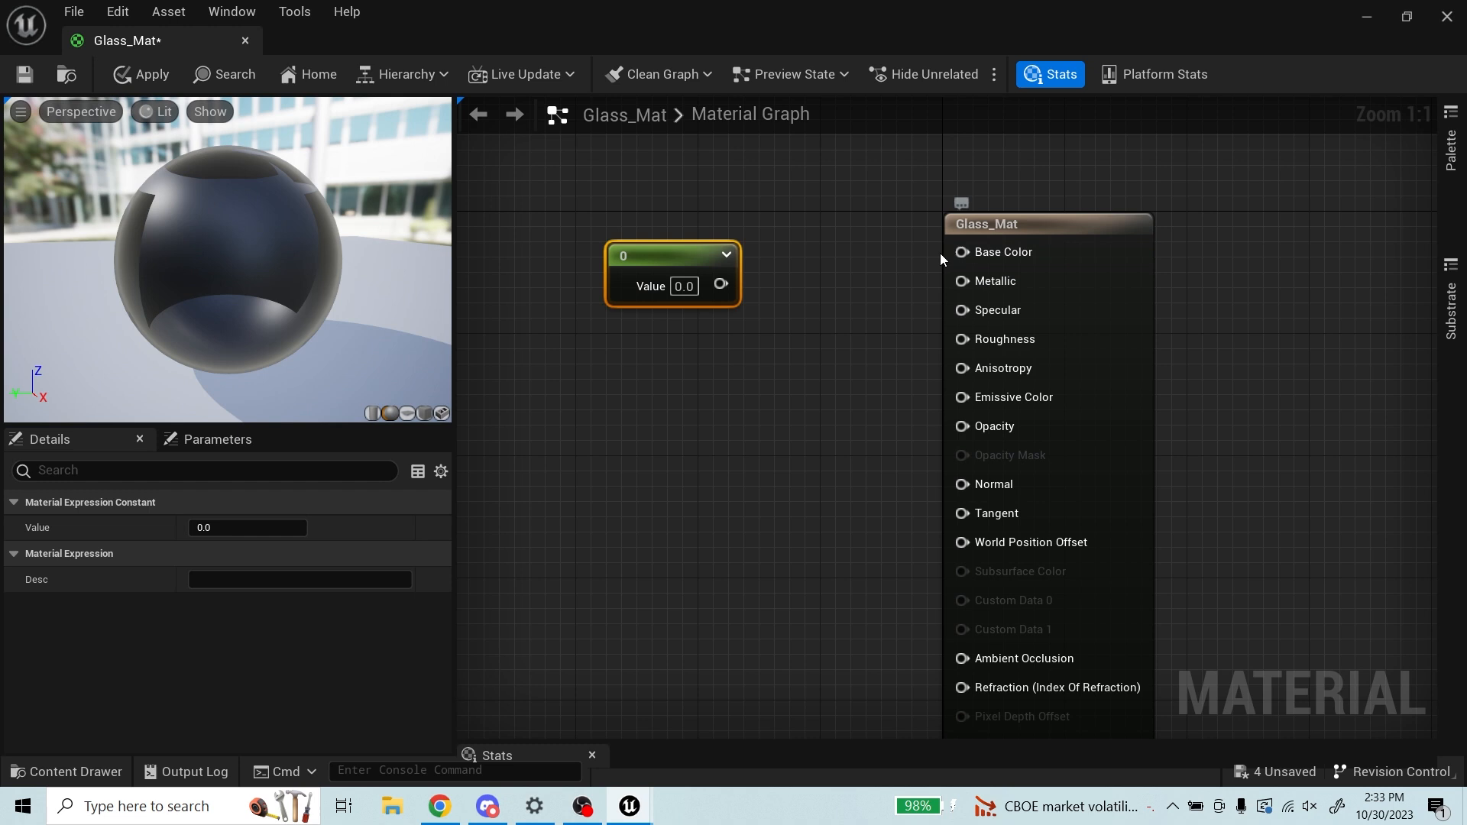
pyautogui.click(684, 287)
pyautogui.write('5.05')
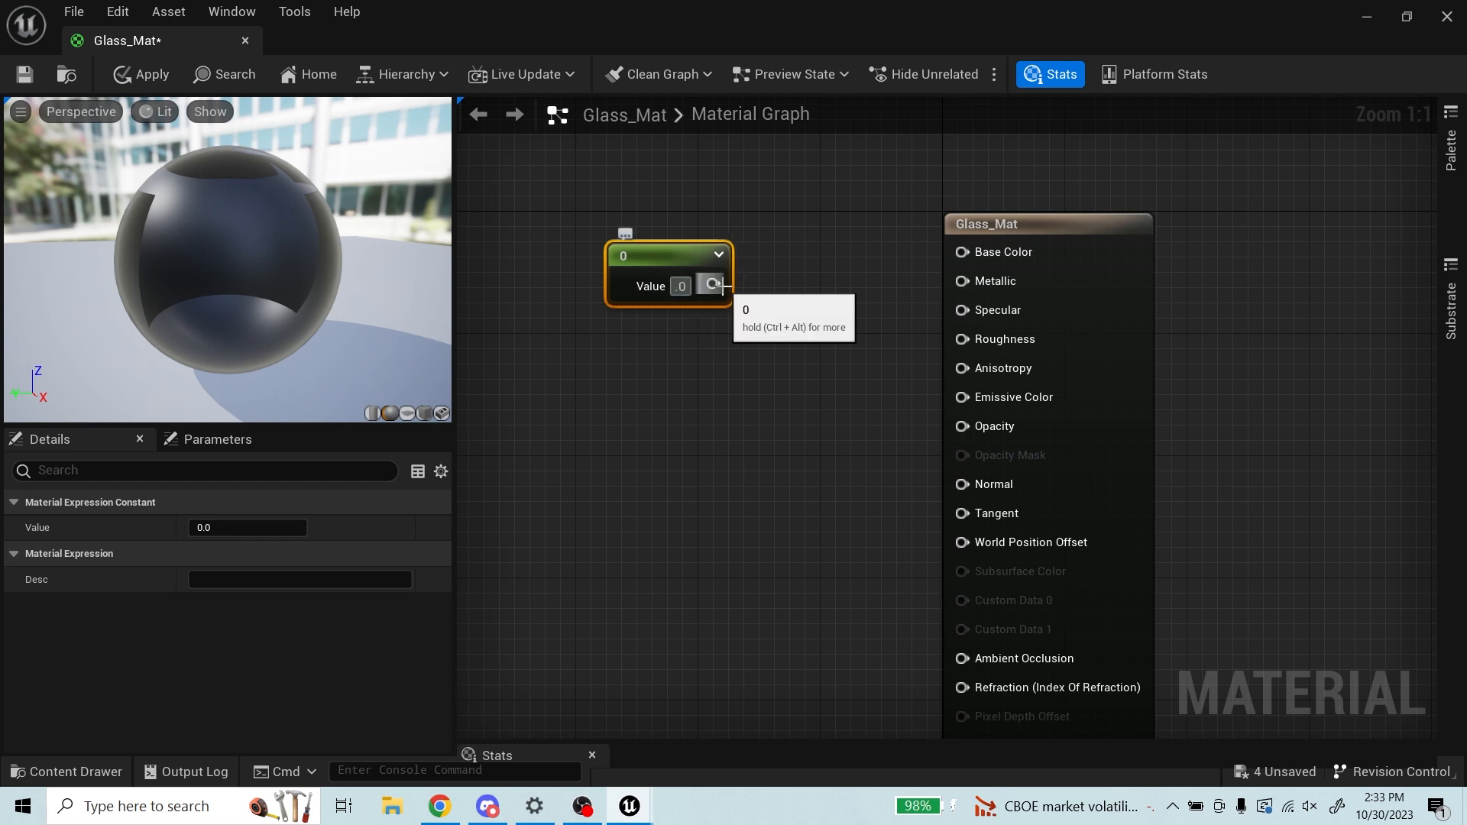
pyautogui.press('Return')
pyautogui.moveTo(722, 284); pyautogui.dragTo(972, 254)
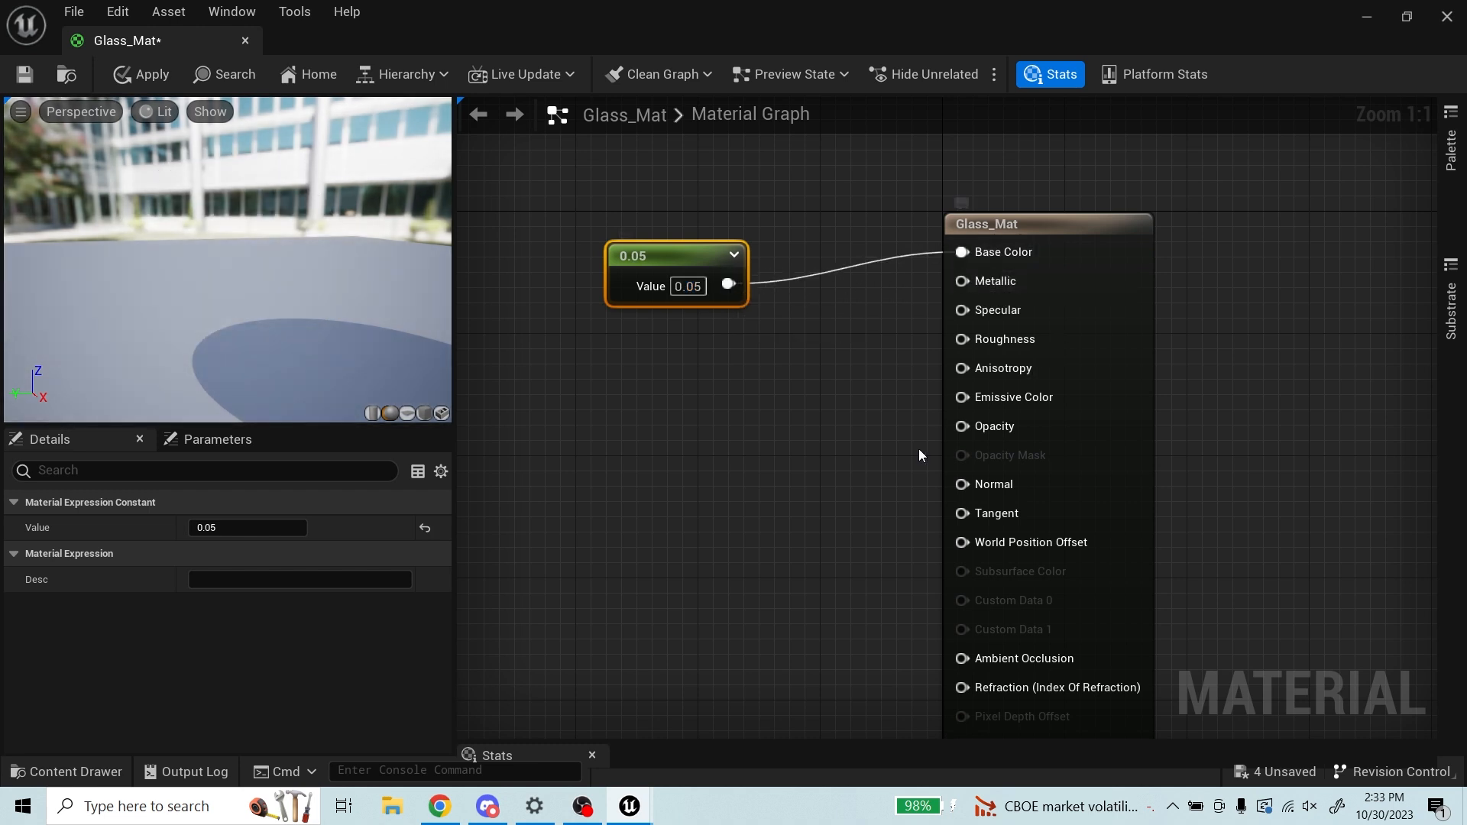
# Step: Add a constant node with value 1, connect it to the Specular input and align it below the 0.05 constant
pyautogui.press('1')
pyautogui.click(731, 378)
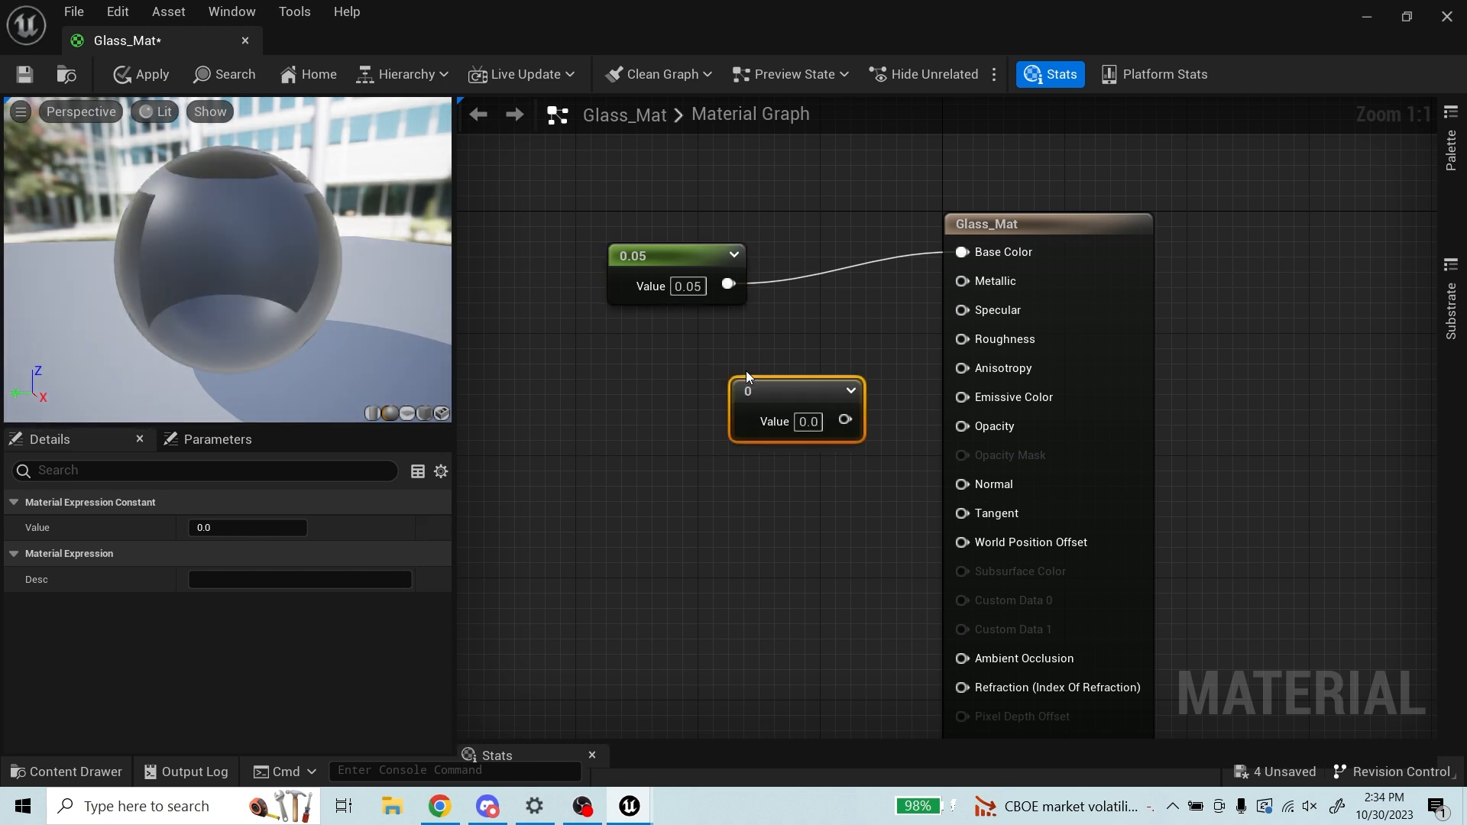
pyautogui.moveTo(786, 419); pyautogui.dragTo(727, 406)
pyautogui.click(723, 397)
pyautogui.write('1')
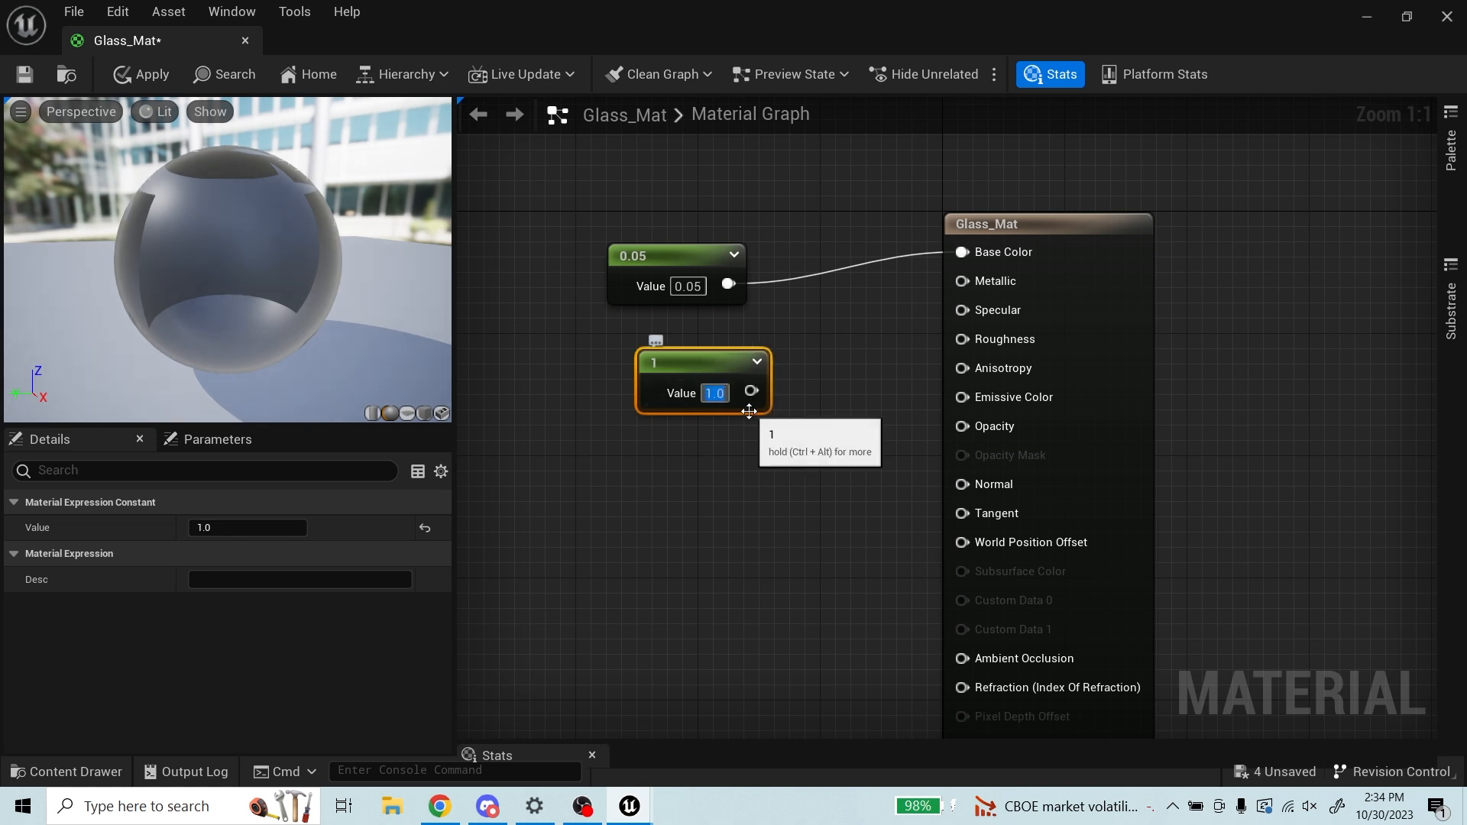
pyautogui.click(832, 346)
pyautogui.moveTo(751, 390); pyautogui.dragTo(962, 310)
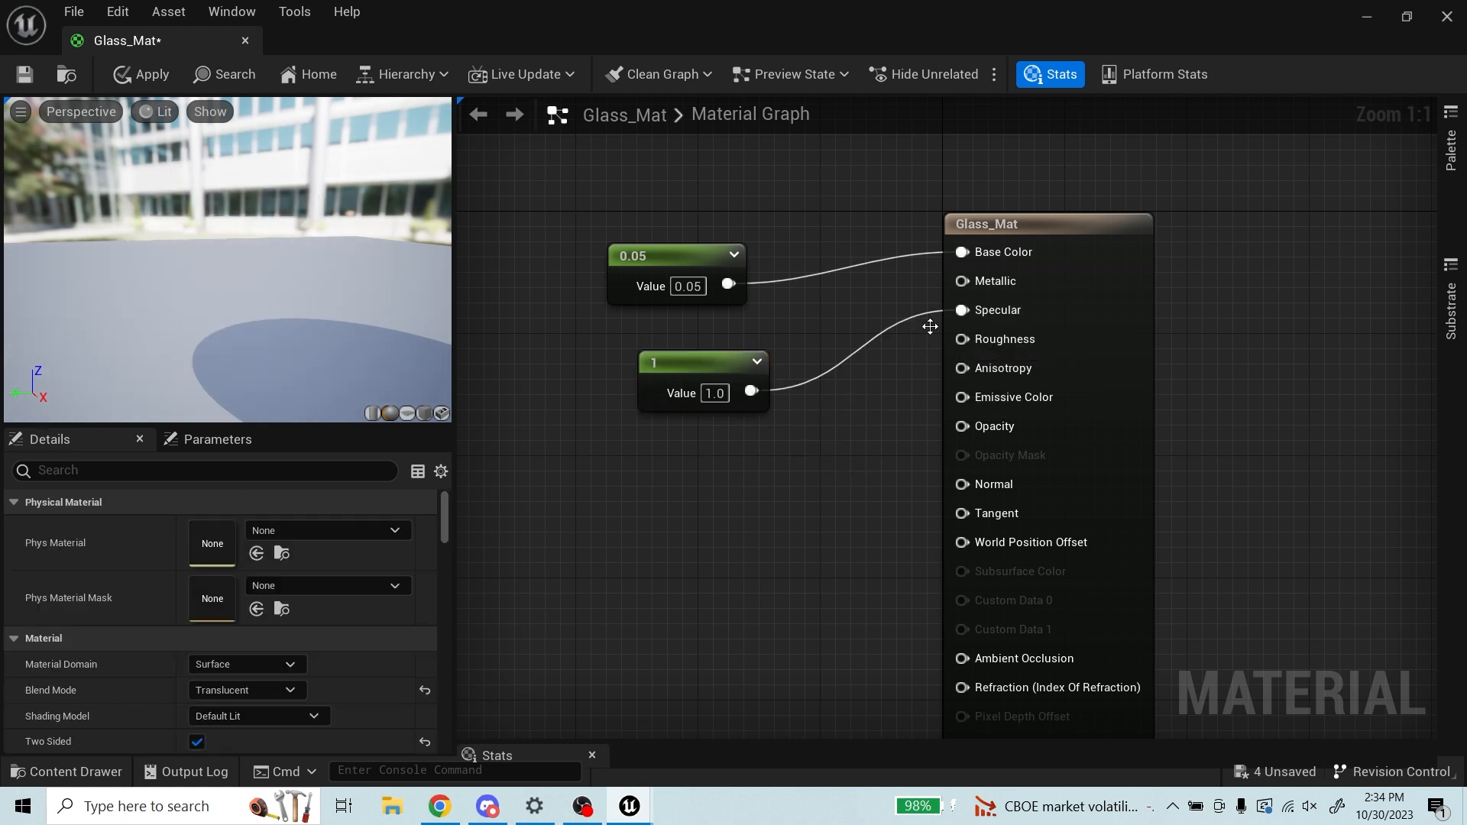
pyautogui.scroll(-1, 753, 344)
pyautogui.moveTo(720, 374); pyautogui.dragTo(679, 344)
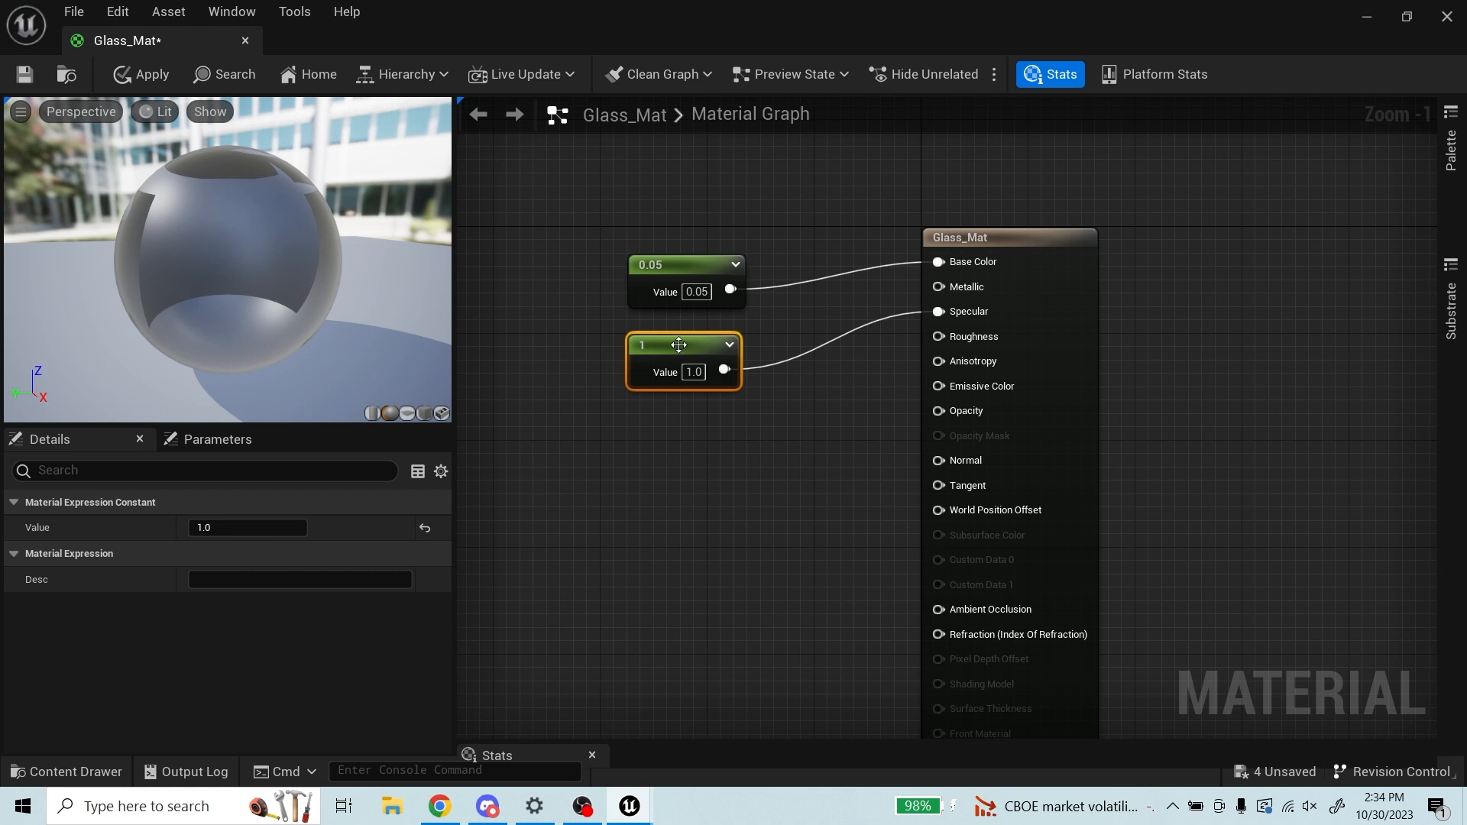
# Step: Add a constant node with value 0.05, connect it to the Roughness input and place it below the 1 constant
pyautogui.click(745, 433)
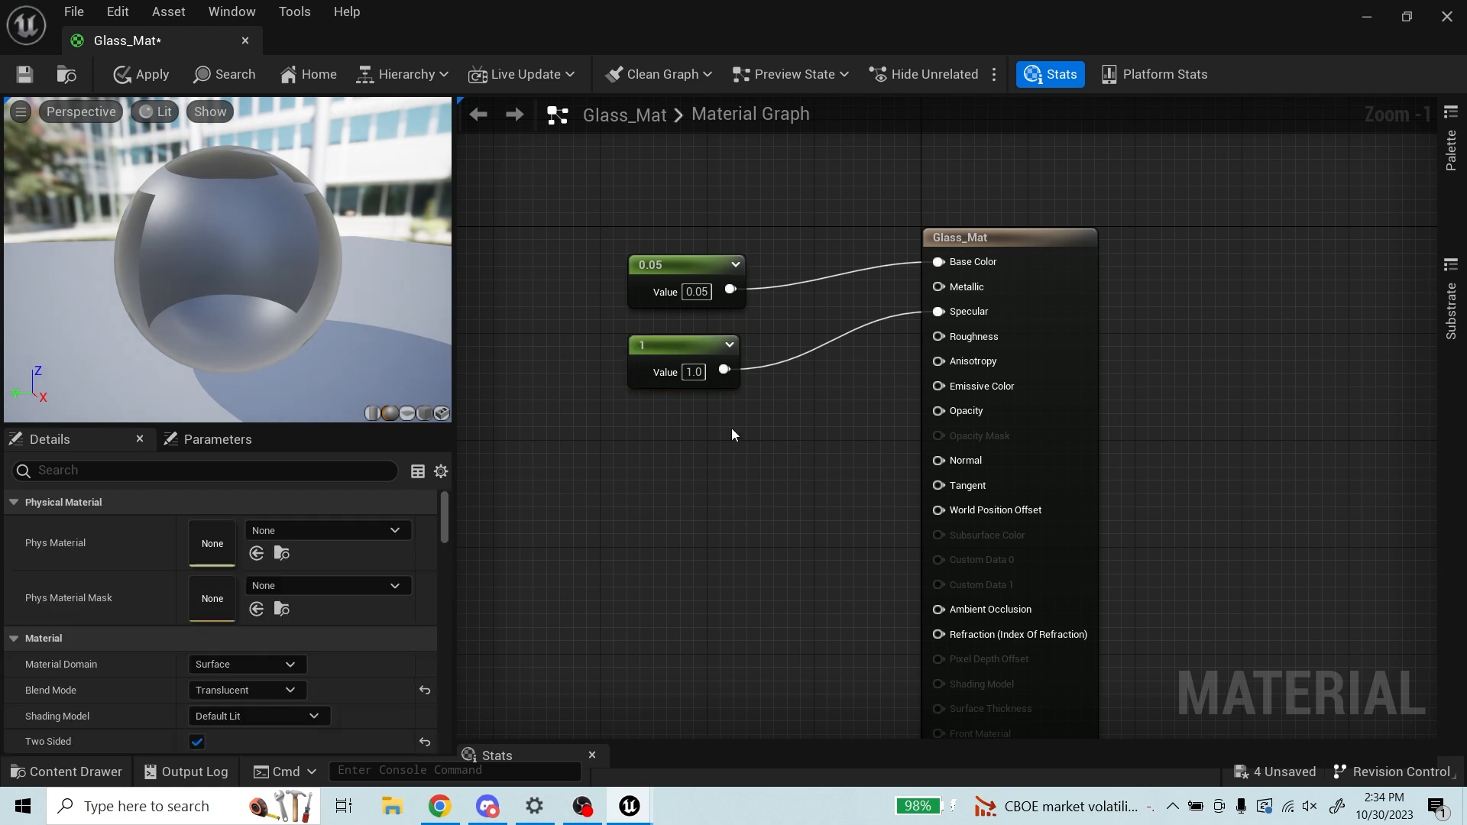
pyautogui.press('1')
pyautogui.click(731, 430)
pyautogui.moveTo(782, 442); pyautogui.dragTo(704, 400)
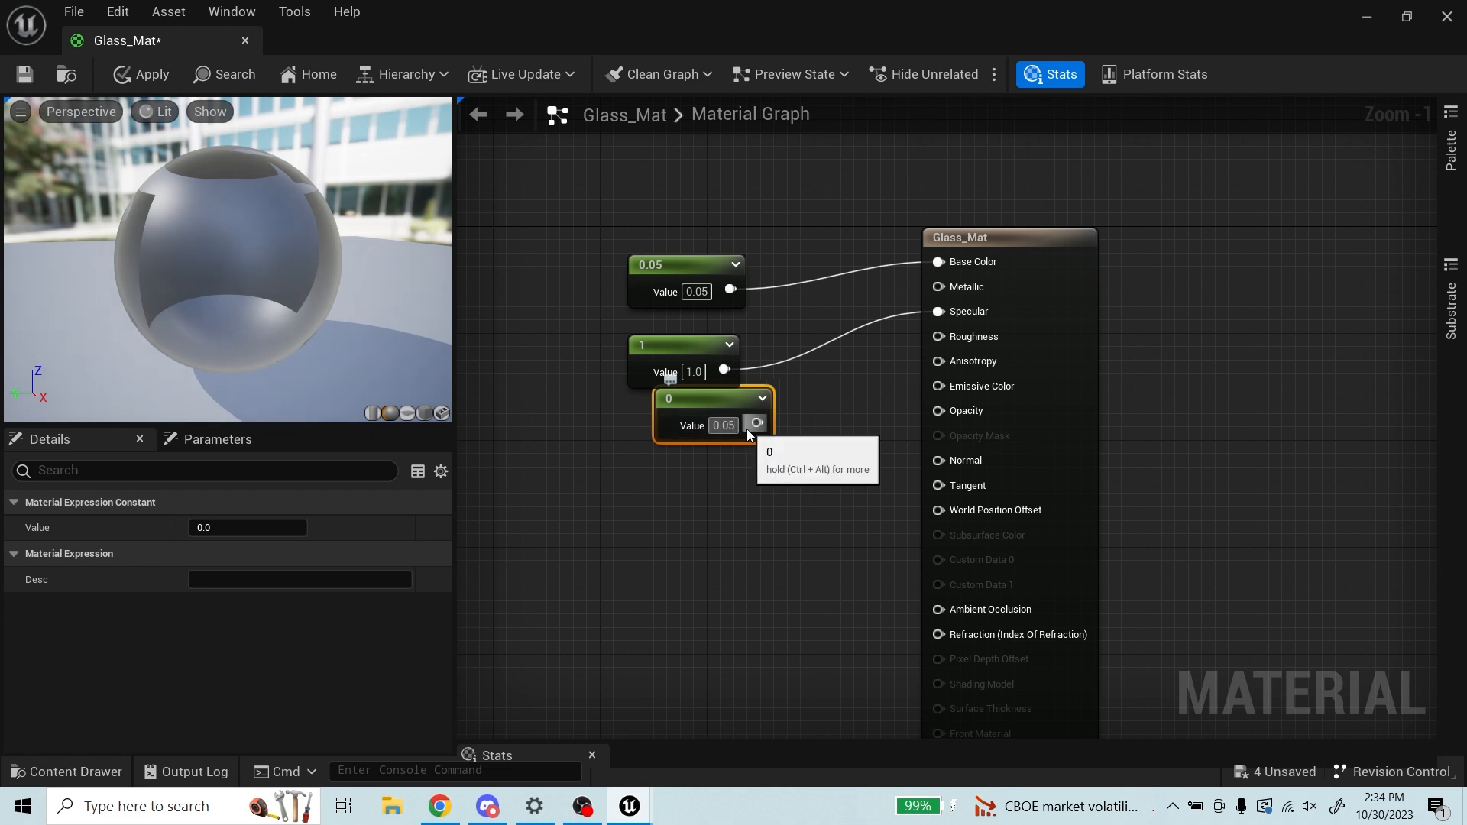
pyautogui.press('Return')
pyautogui.moveTo(746, 429); pyautogui.dragTo(938, 344)
pyautogui.moveTo(745, 394); pyautogui.dragTo(705, 434)
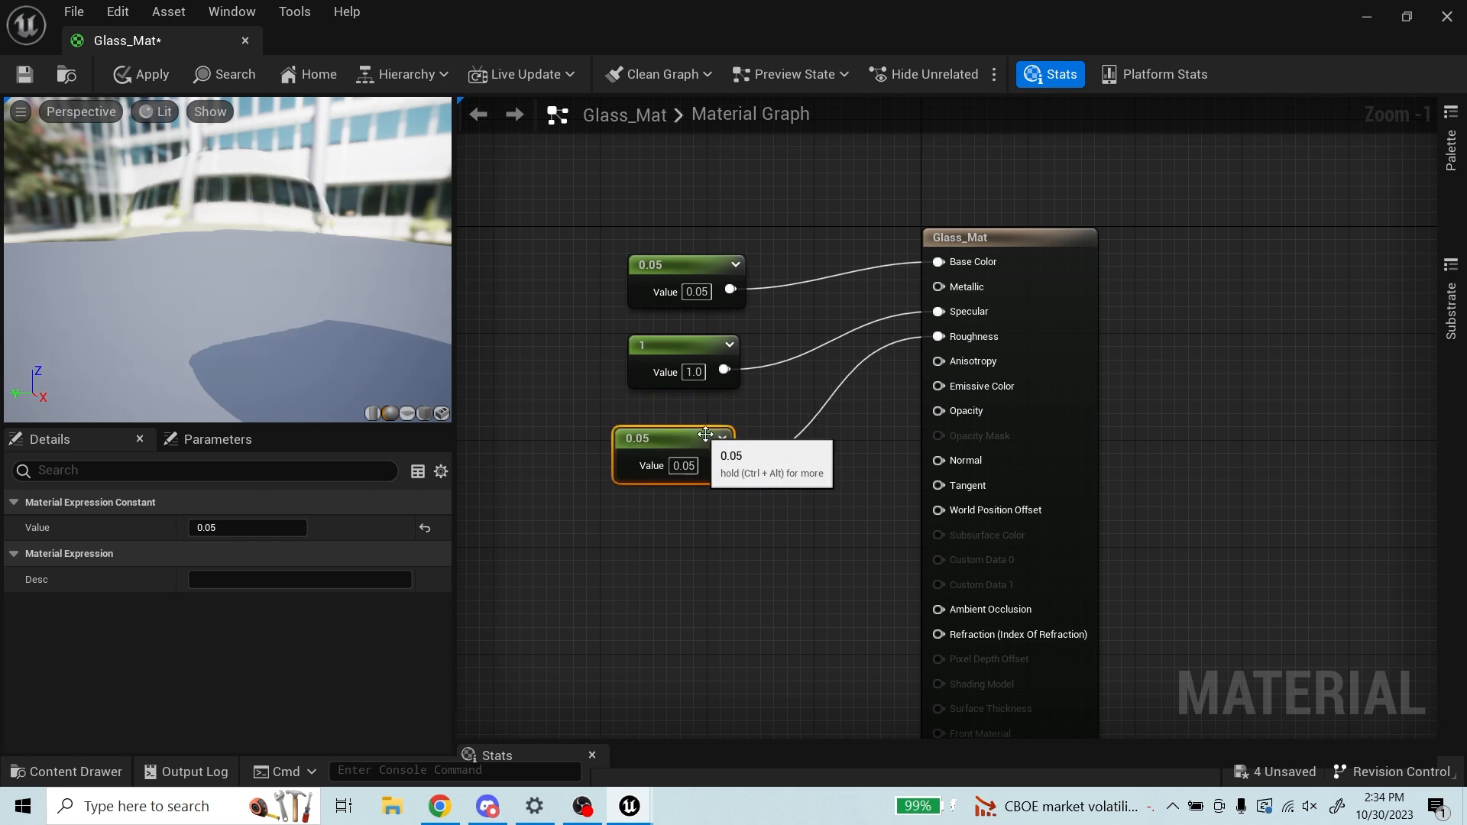
# Step: Add a constant node with value 0.2, connect it to the Opacity input and align it below the roughness constant
pyautogui.scroll(1, 819, 488)
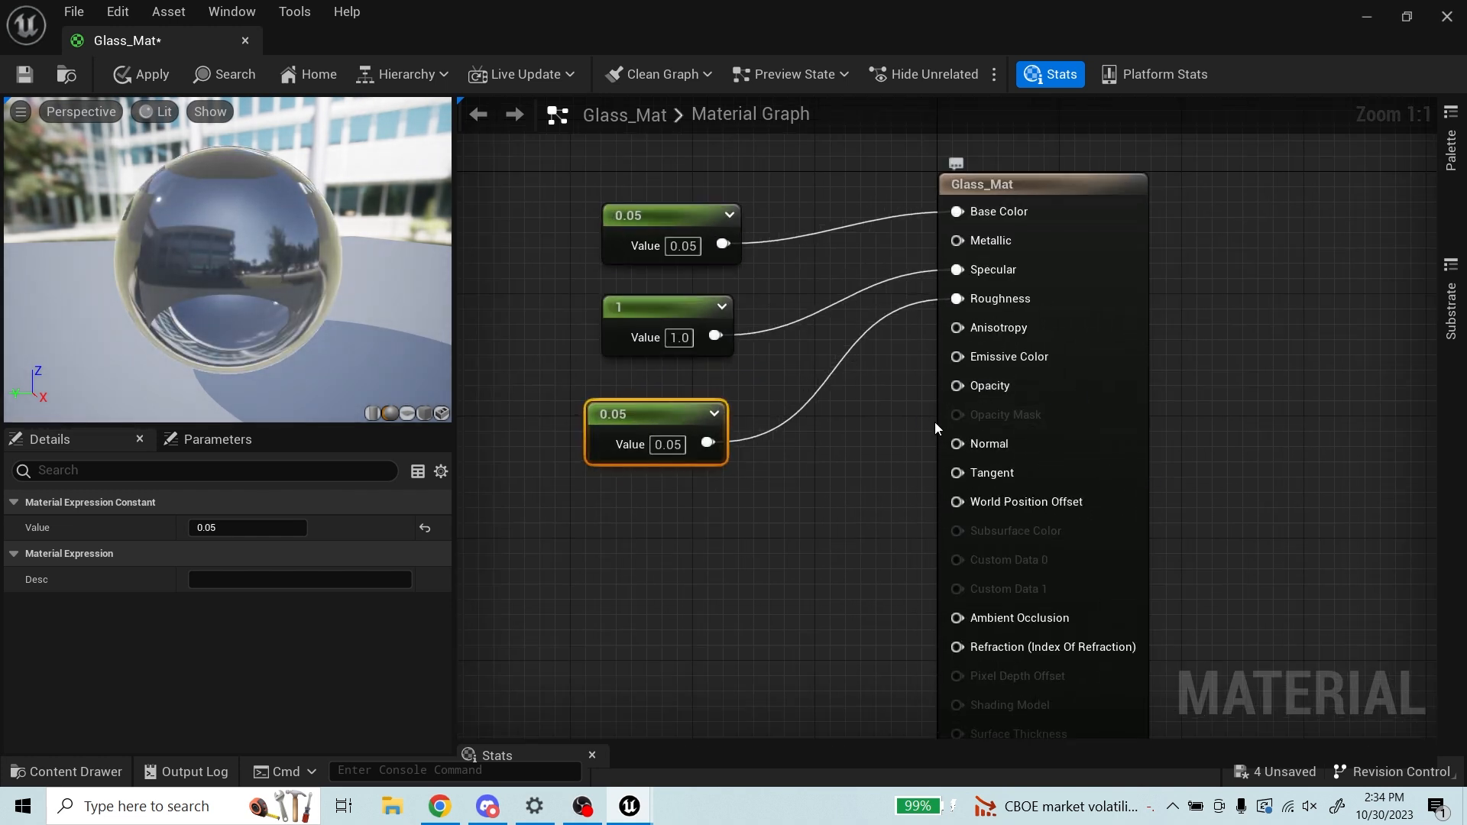
pyautogui.click(736, 506)
pyautogui.moveTo(804, 518); pyautogui.dragTo(686, 505)
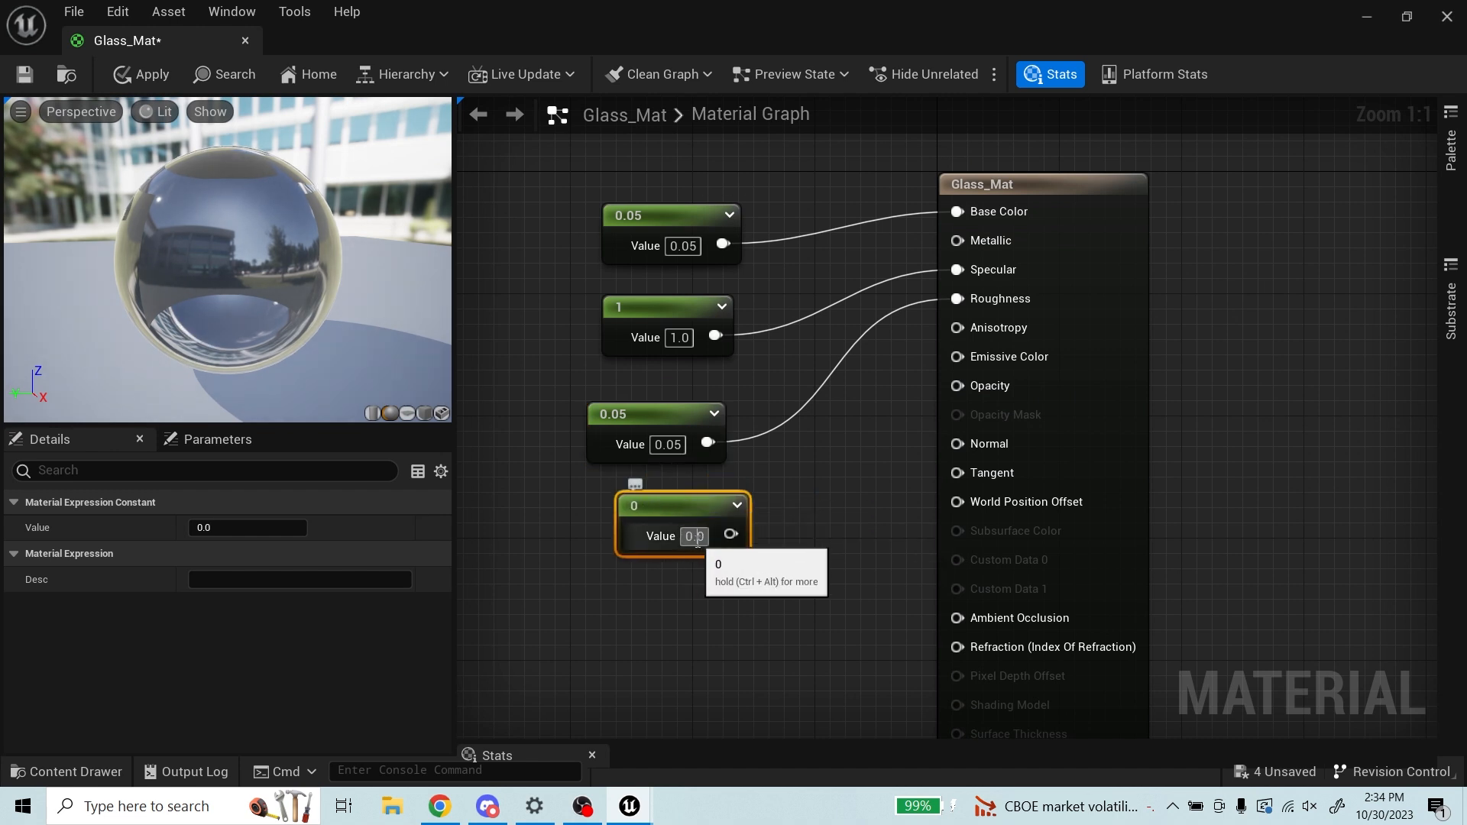
pyautogui.click(707, 538)
pyautogui.write('0.2')
pyautogui.press('Return')
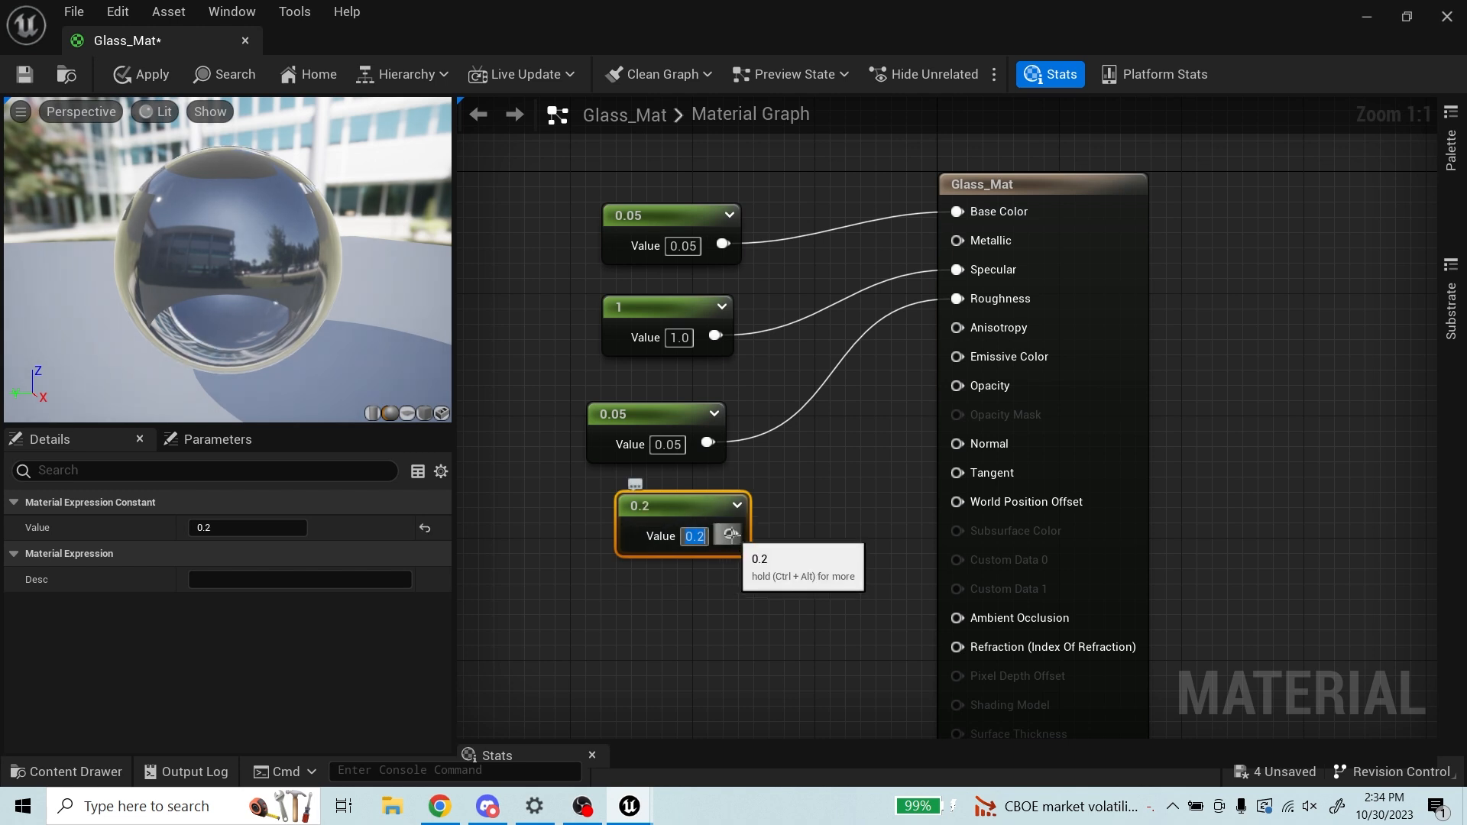
pyautogui.moveTo(730, 534); pyautogui.dragTo(969, 389)
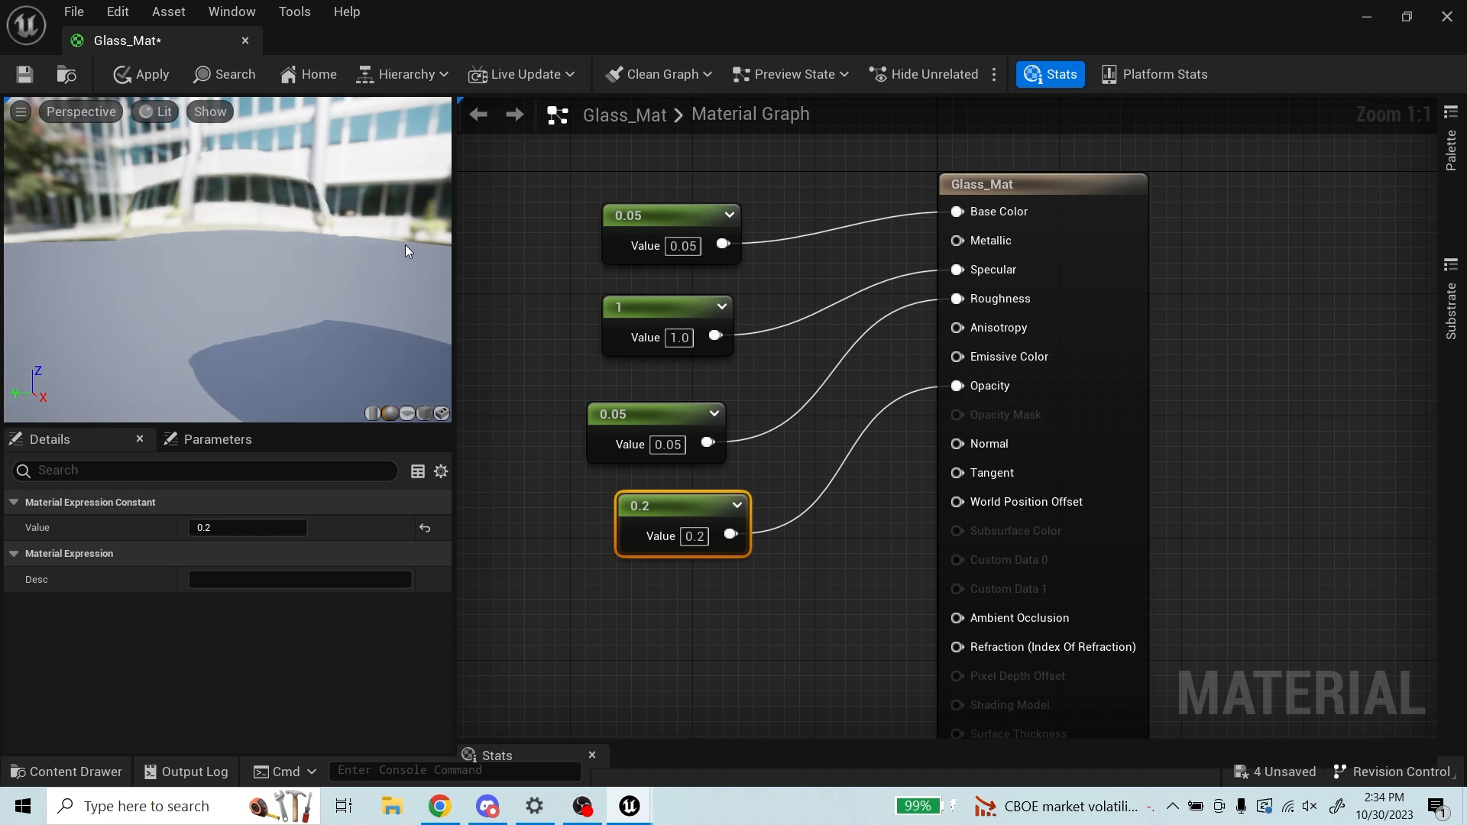
pyautogui.moveTo(361, 305)
pyautogui.mouseDown()
pyautogui.moveTo(275, 317)
pyautogui.moveTo(237, 358)
pyautogui.moveTo(238, 336)
pyautogui.moveTo(243, 401)
pyautogui.moveTo(249, 305)
pyautogui.moveTo(283, 317)
pyautogui.moveTo(336, 303)
pyautogui.mouseUp()
pyautogui.scroll(-1, 1019, 270)
pyautogui.scroll(1, 993, 546)
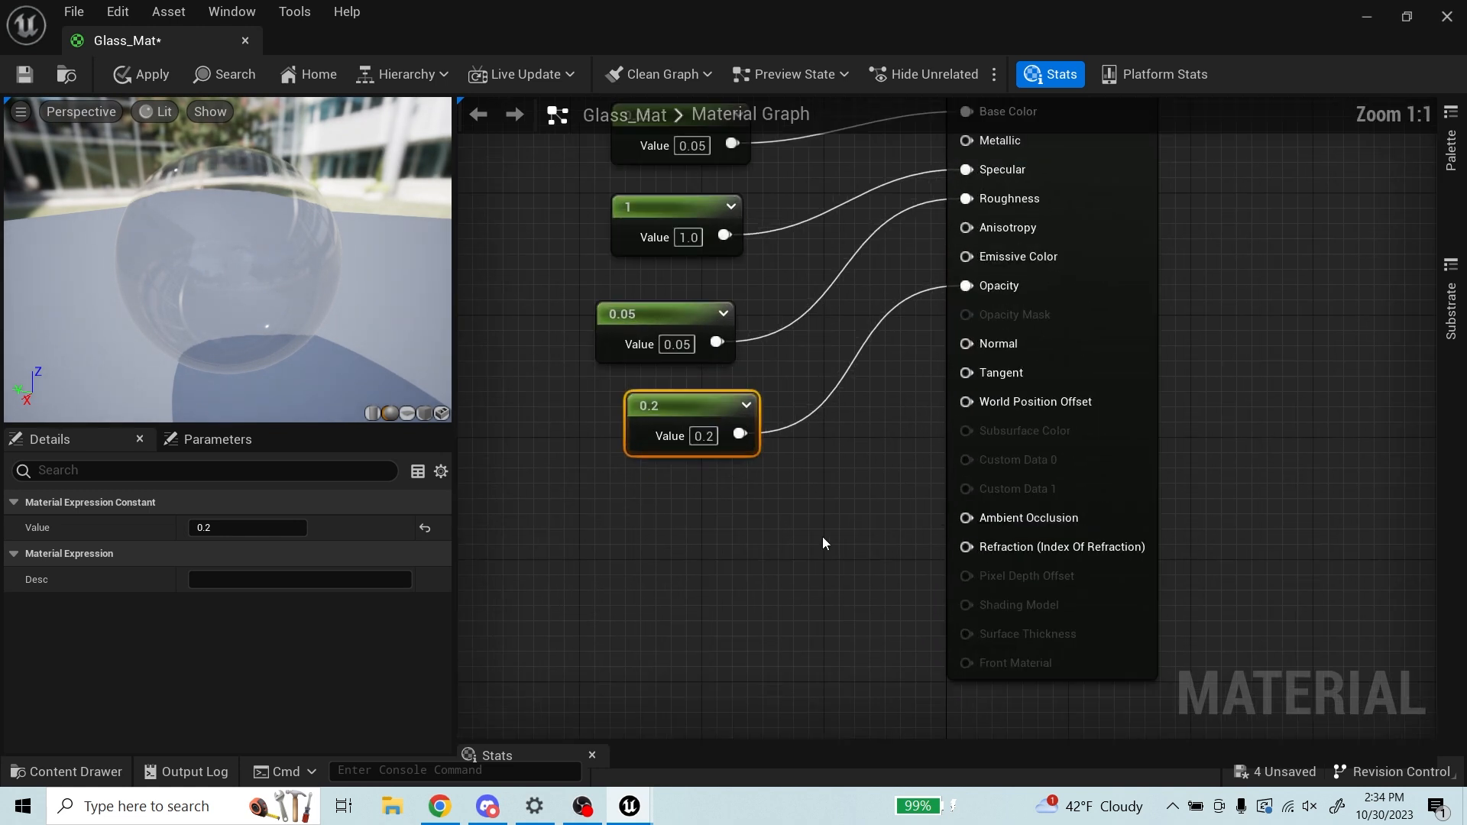
pyautogui.moveTo(694, 428); pyautogui.dragTo(677, 414)
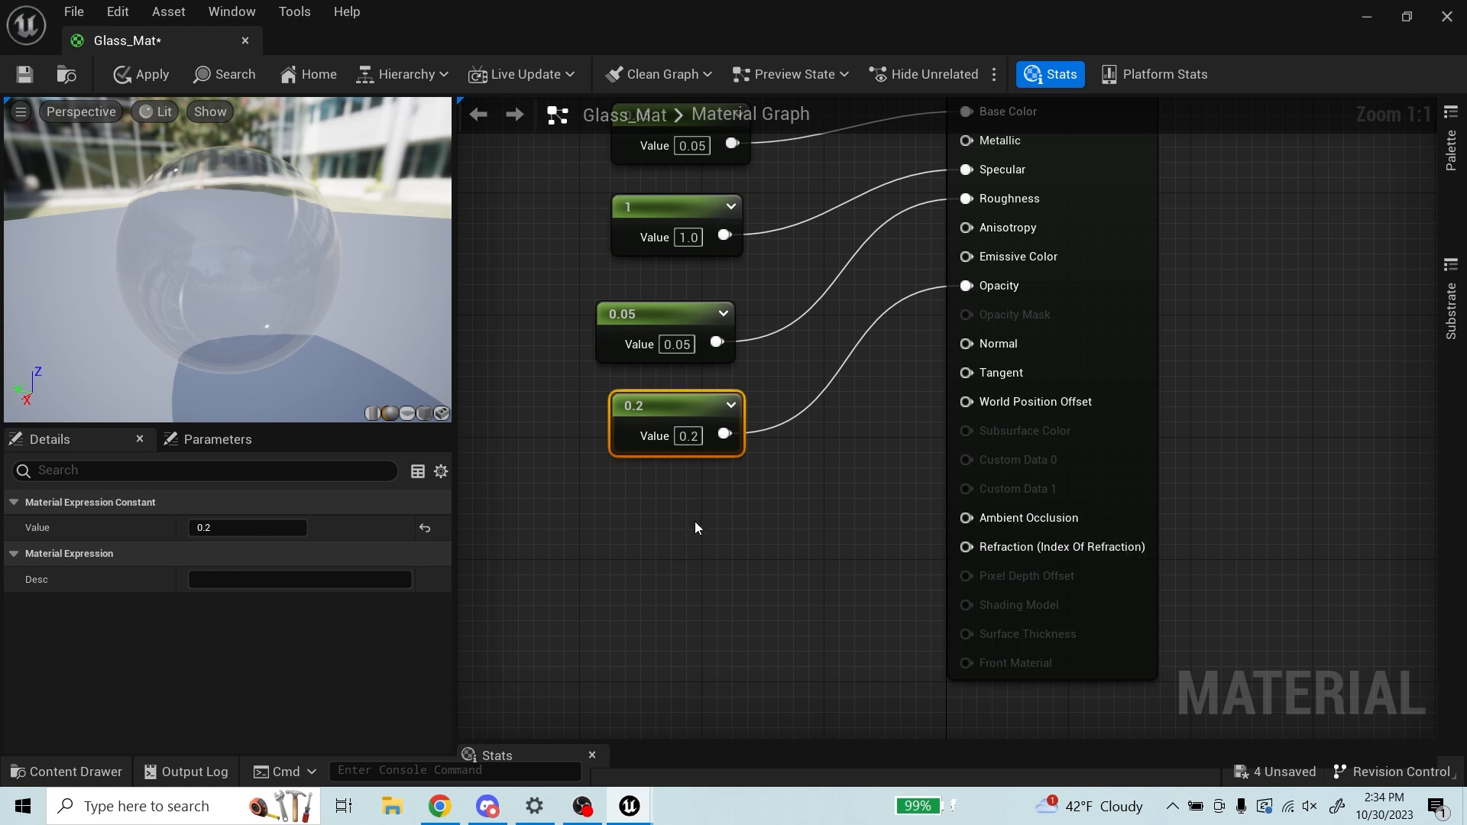
# Step: Add a constant node with value 1.5, connect it to the Refraction (Index Of Refraction) input and place it below the opacity constant
pyautogui.click(686, 539)
pyautogui.moveTo(749, 544); pyautogui.dragTo(703, 493)
pyautogui.write('1.5')
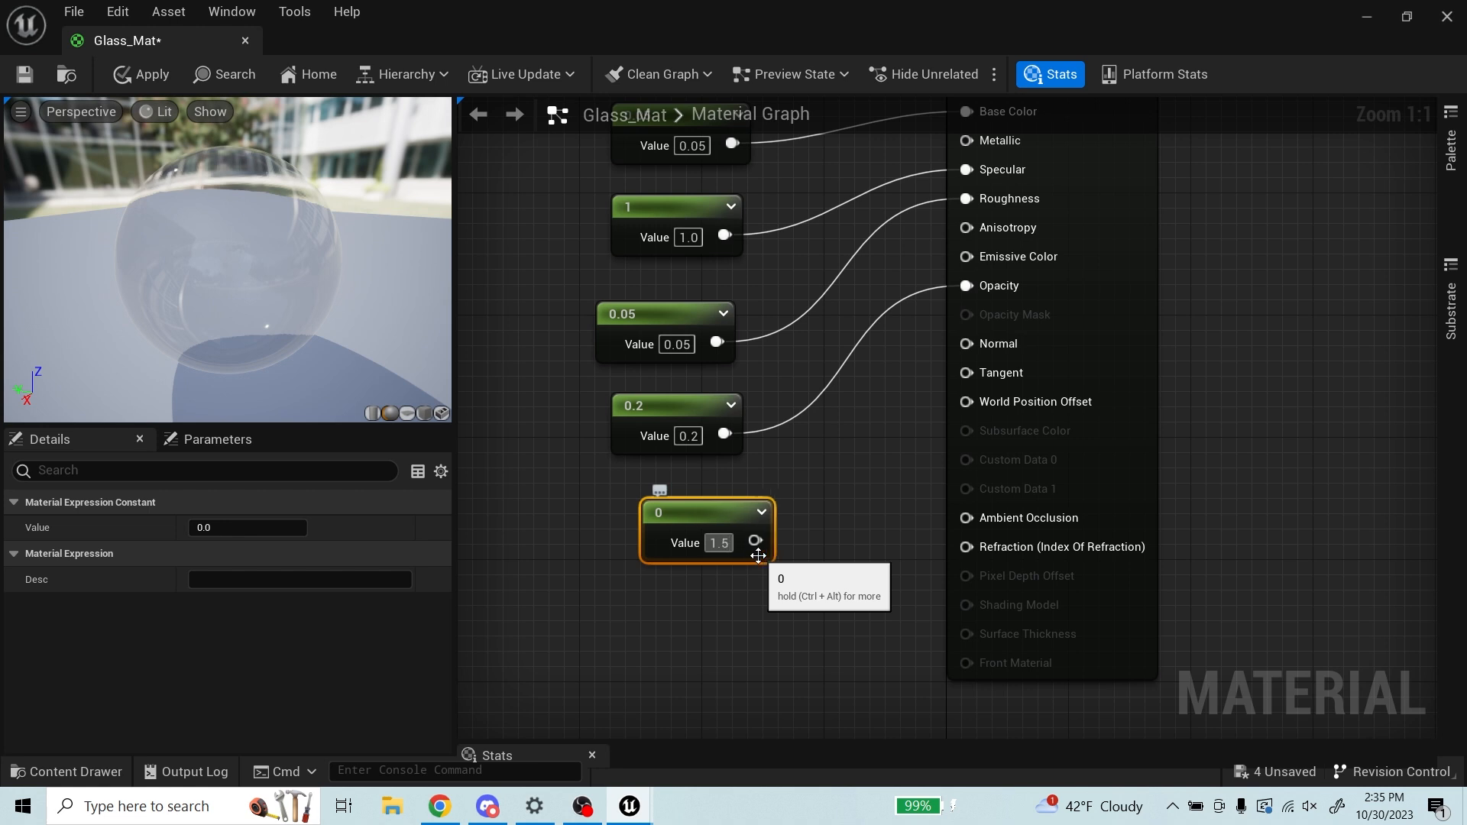
pyautogui.press('Return')
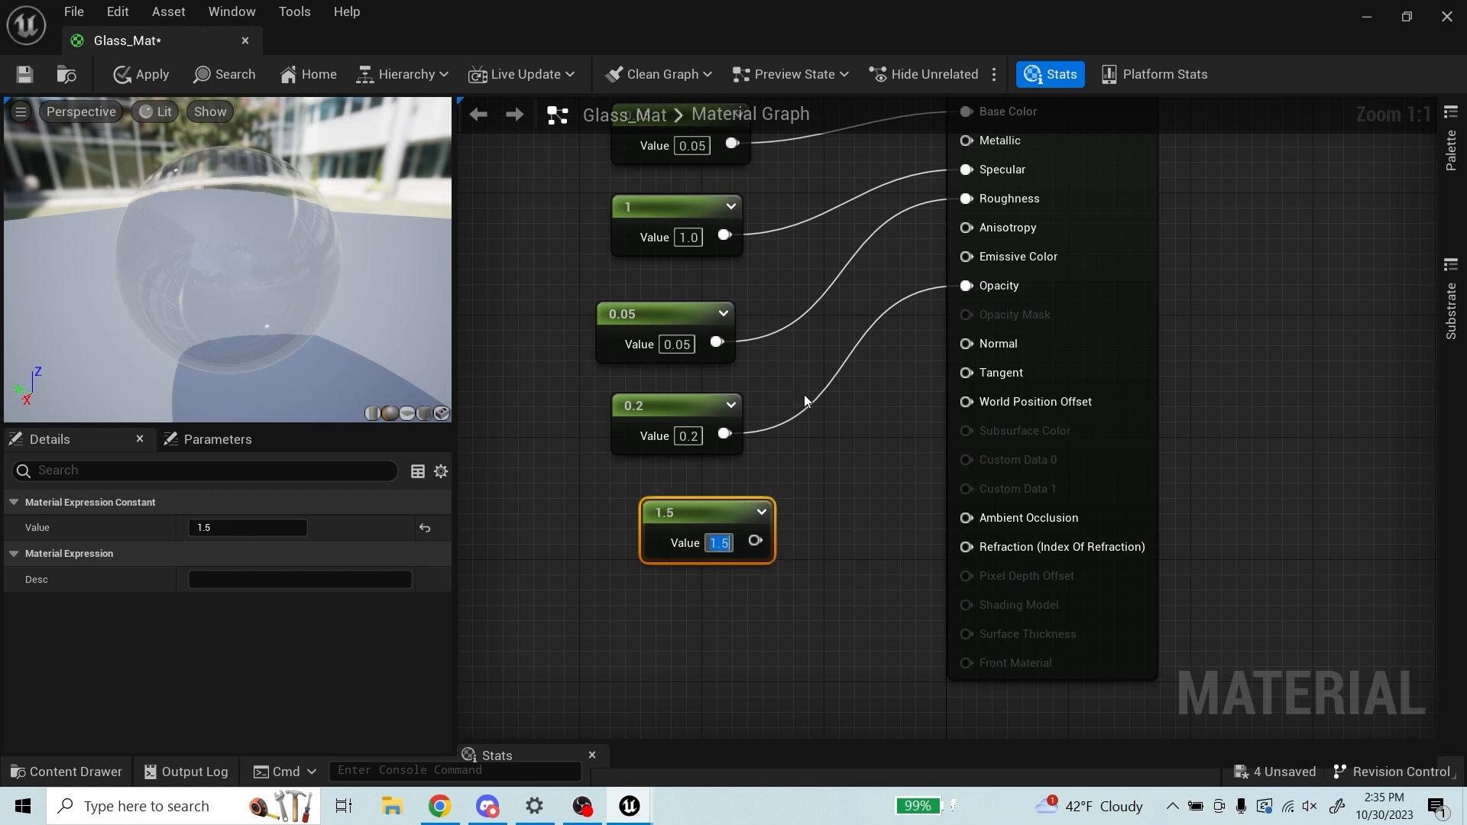
pyautogui.moveTo(732, 512); pyautogui.dragTo(695, 533)
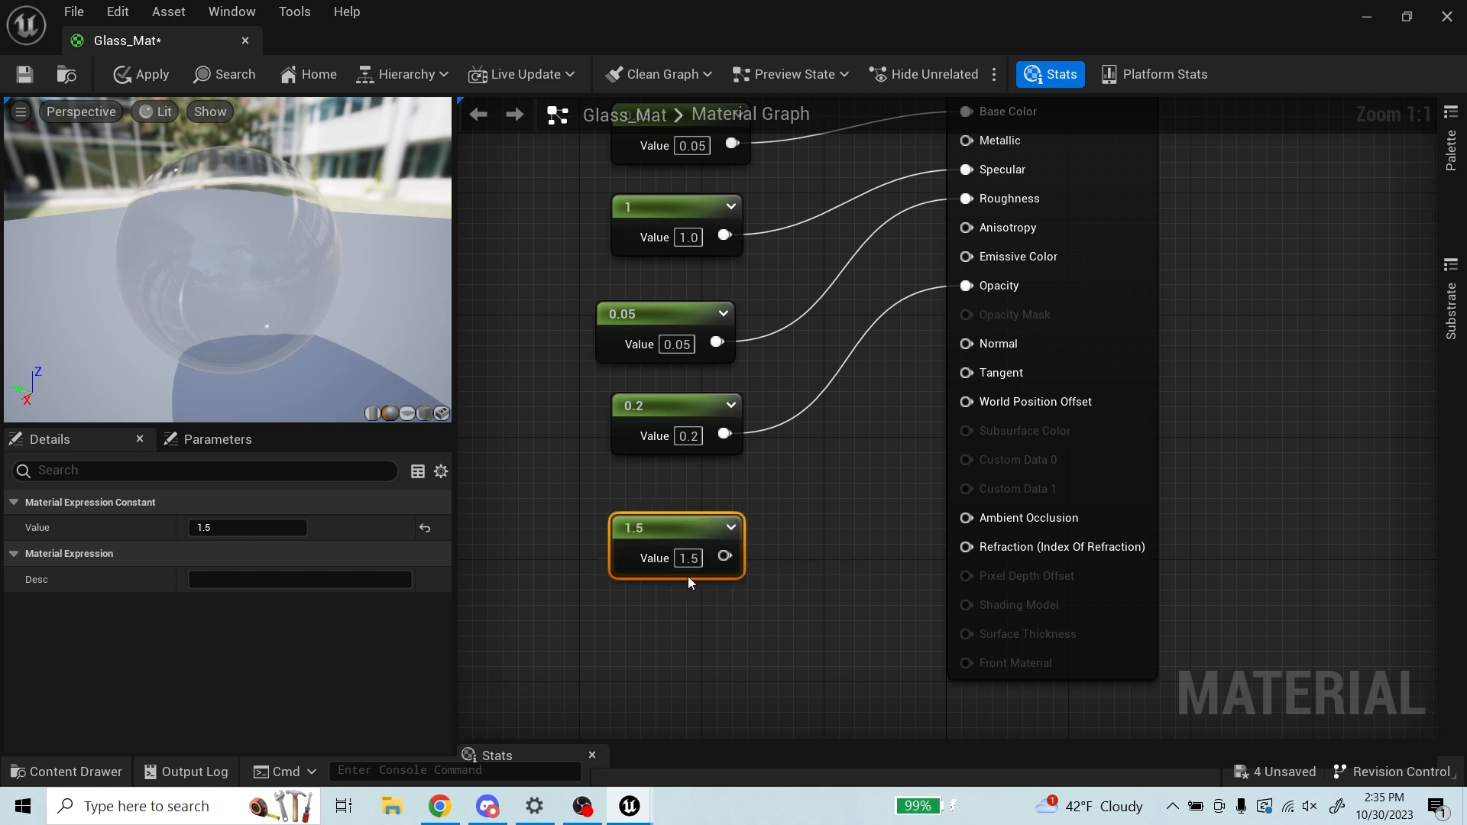
pyautogui.scroll(-3, 684, 583)
pyautogui.scroll(3, 748, 540)
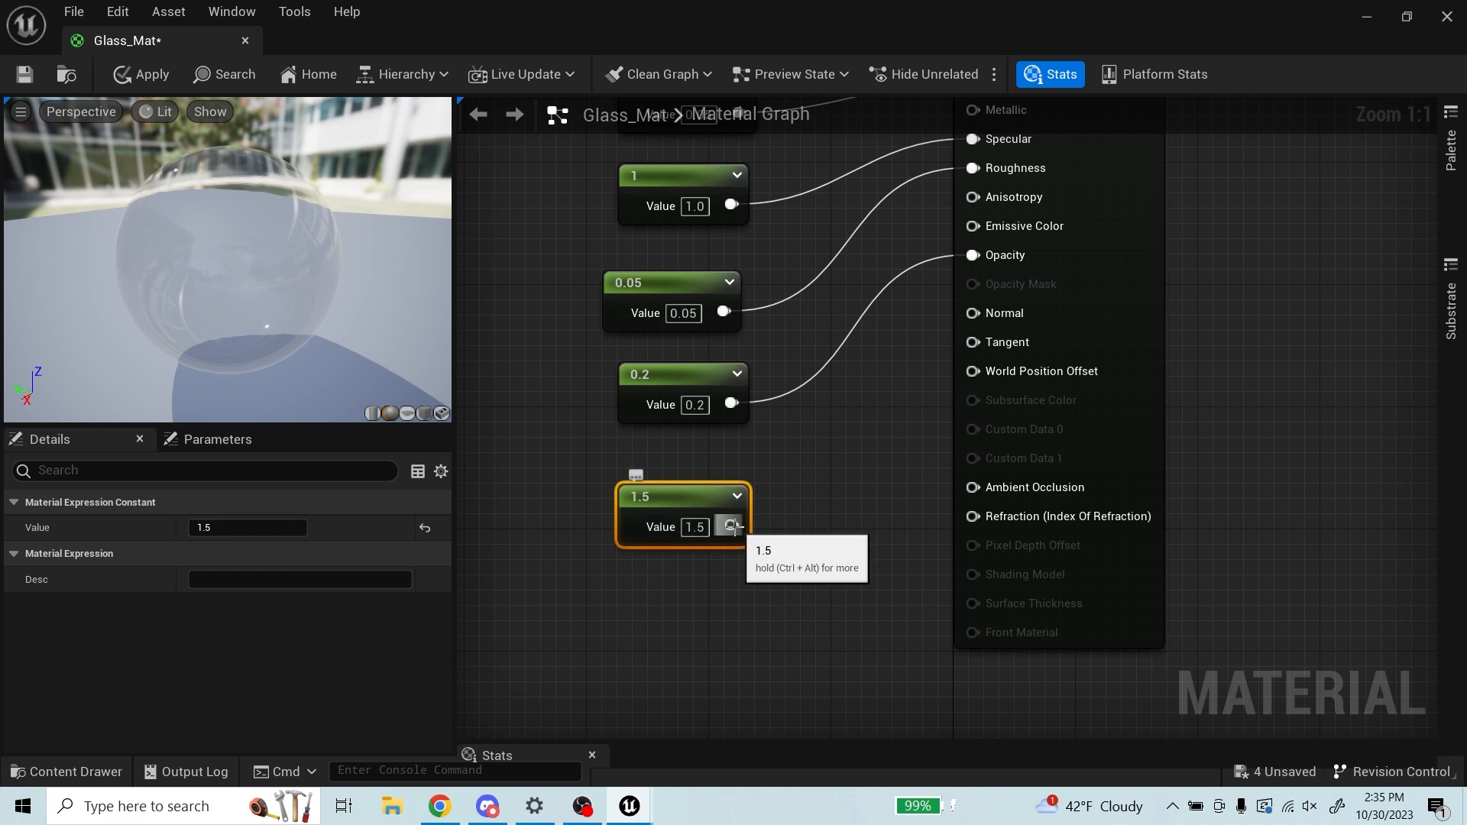
pyautogui.moveTo(735, 528); pyautogui.dragTo(978, 518)
pyautogui.moveTo(697, 497); pyautogui.dragTo(682, 543)
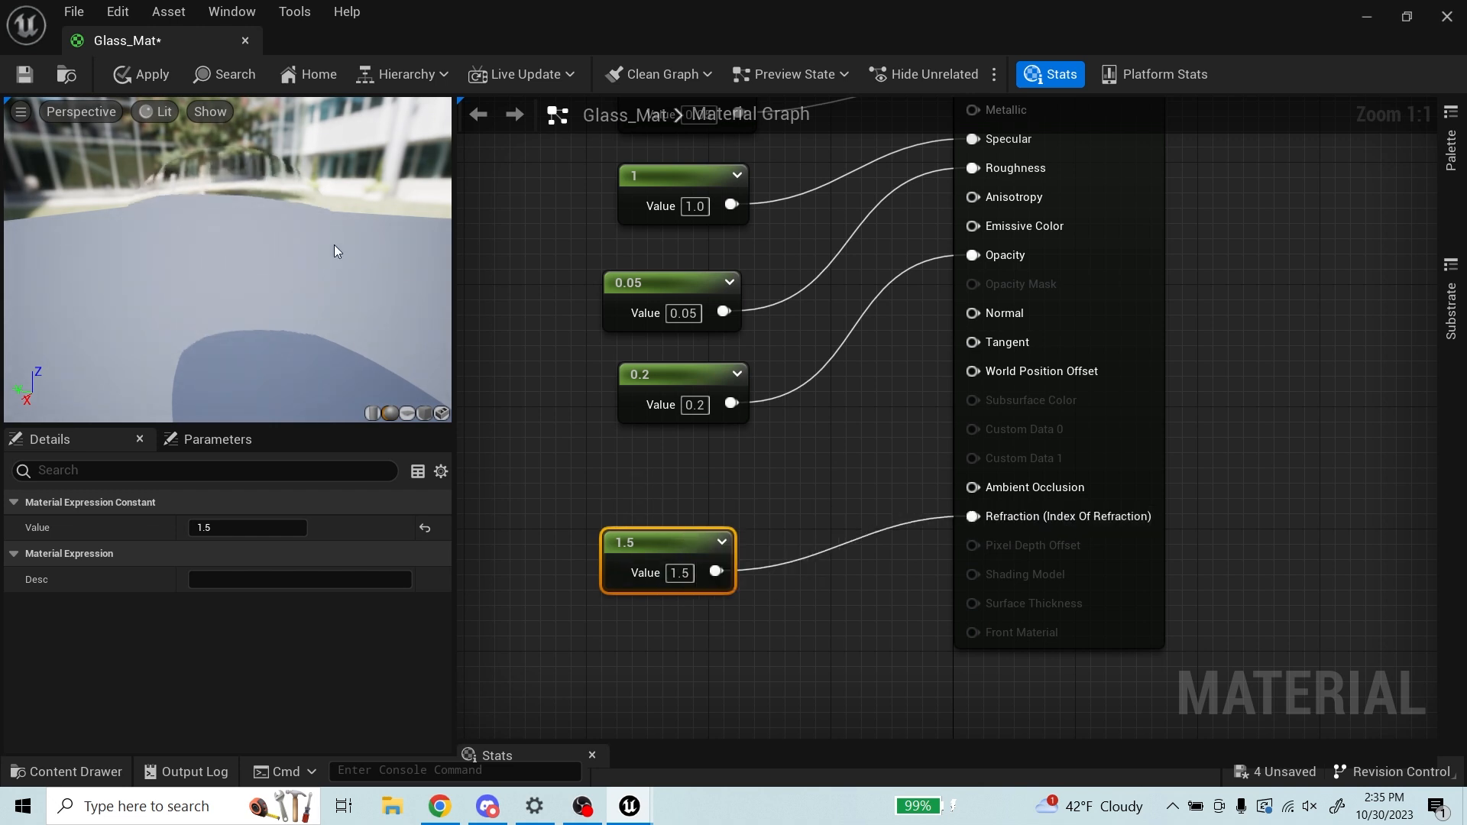
# Step: Save Glass_Mat and apply it from the Materials folder to the toad in the level viewport
pyautogui.moveTo(360, 241); pyautogui.dragTo(3, 109)
pyautogui.click(24, 75)
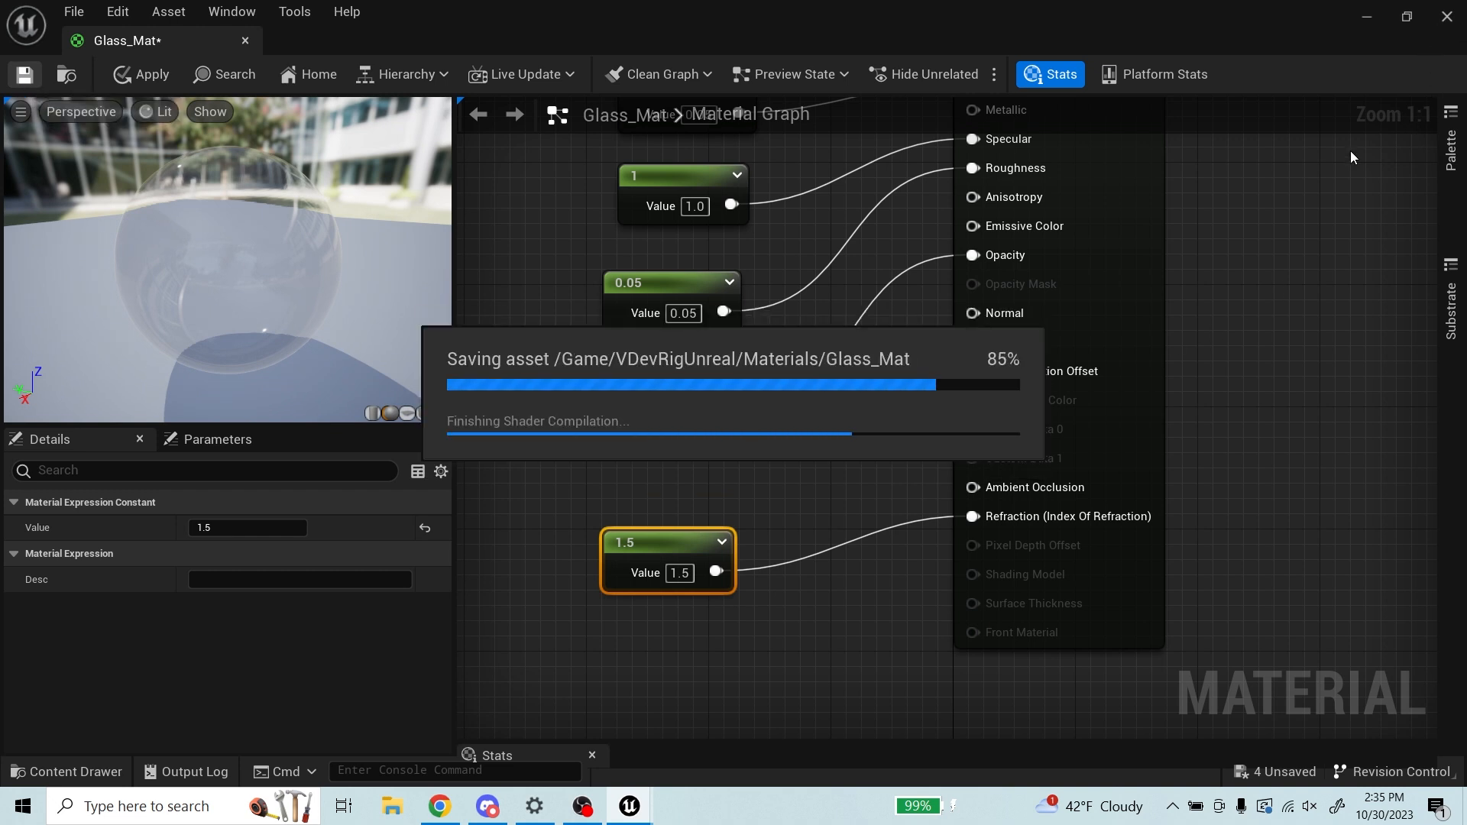
pyautogui.click(1407, 16)
pyautogui.moveTo(46, 39); pyautogui.dragTo(606, 255)
pyautogui.moveTo(1008, 276); pyautogui.dragTo(1250, 124)
pyautogui.click(75, 772)
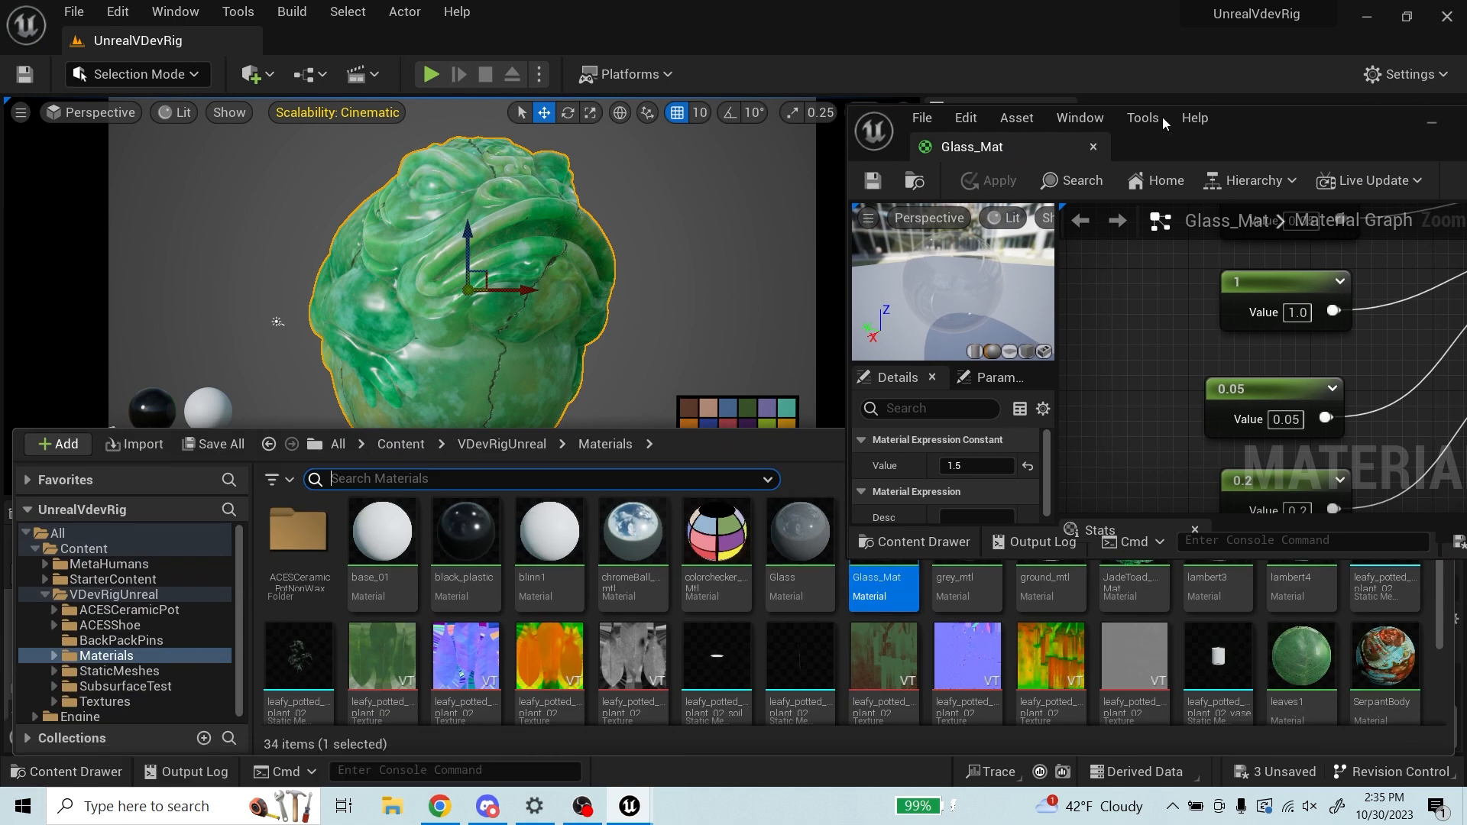
pyautogui.moveTo(1272, 123); pyautogui.dragTo(1356, 153)
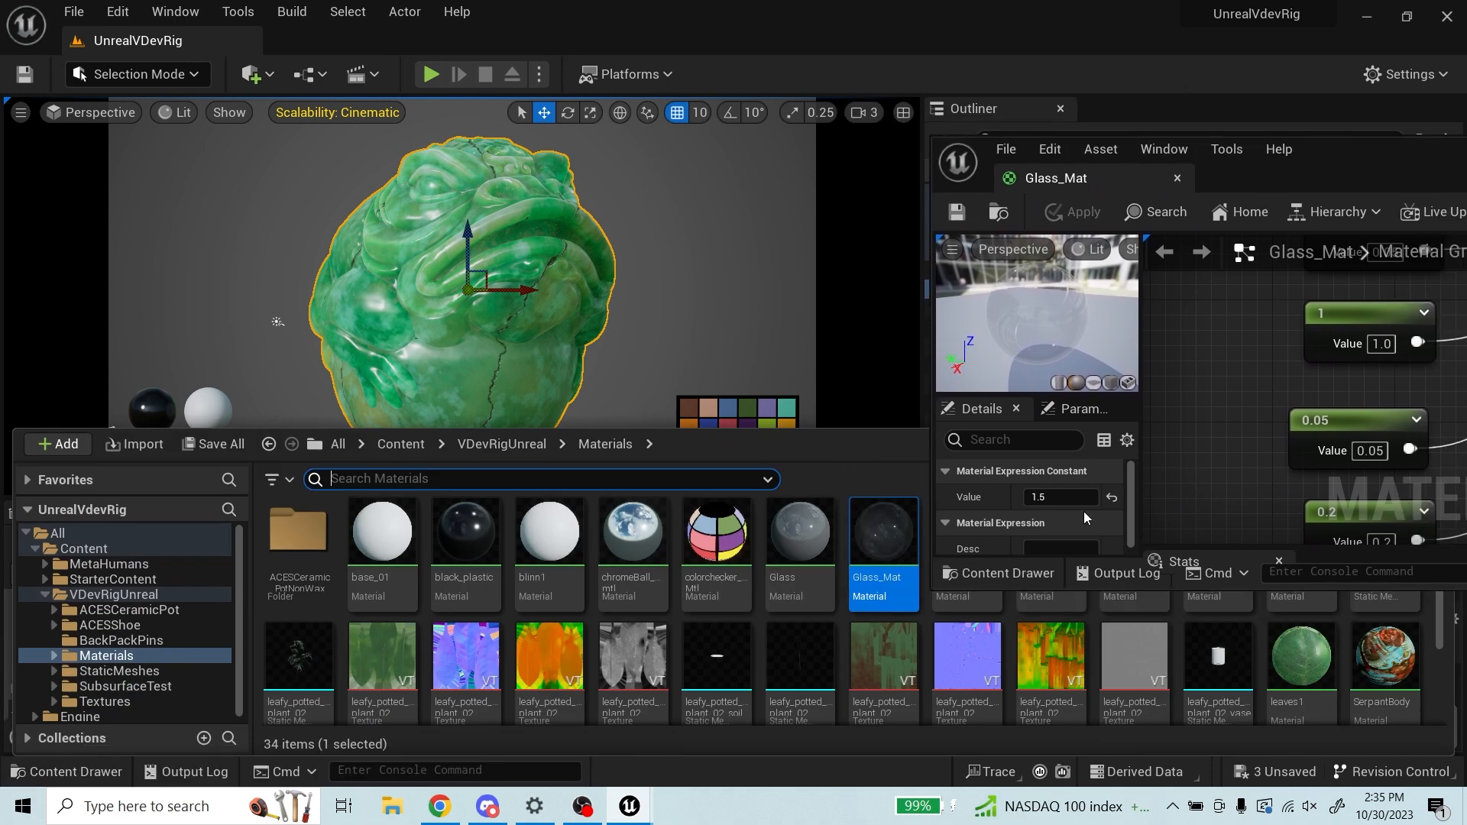
pyautogui.moveTo(900, 540); pyautogui.dragTo(472, 473)
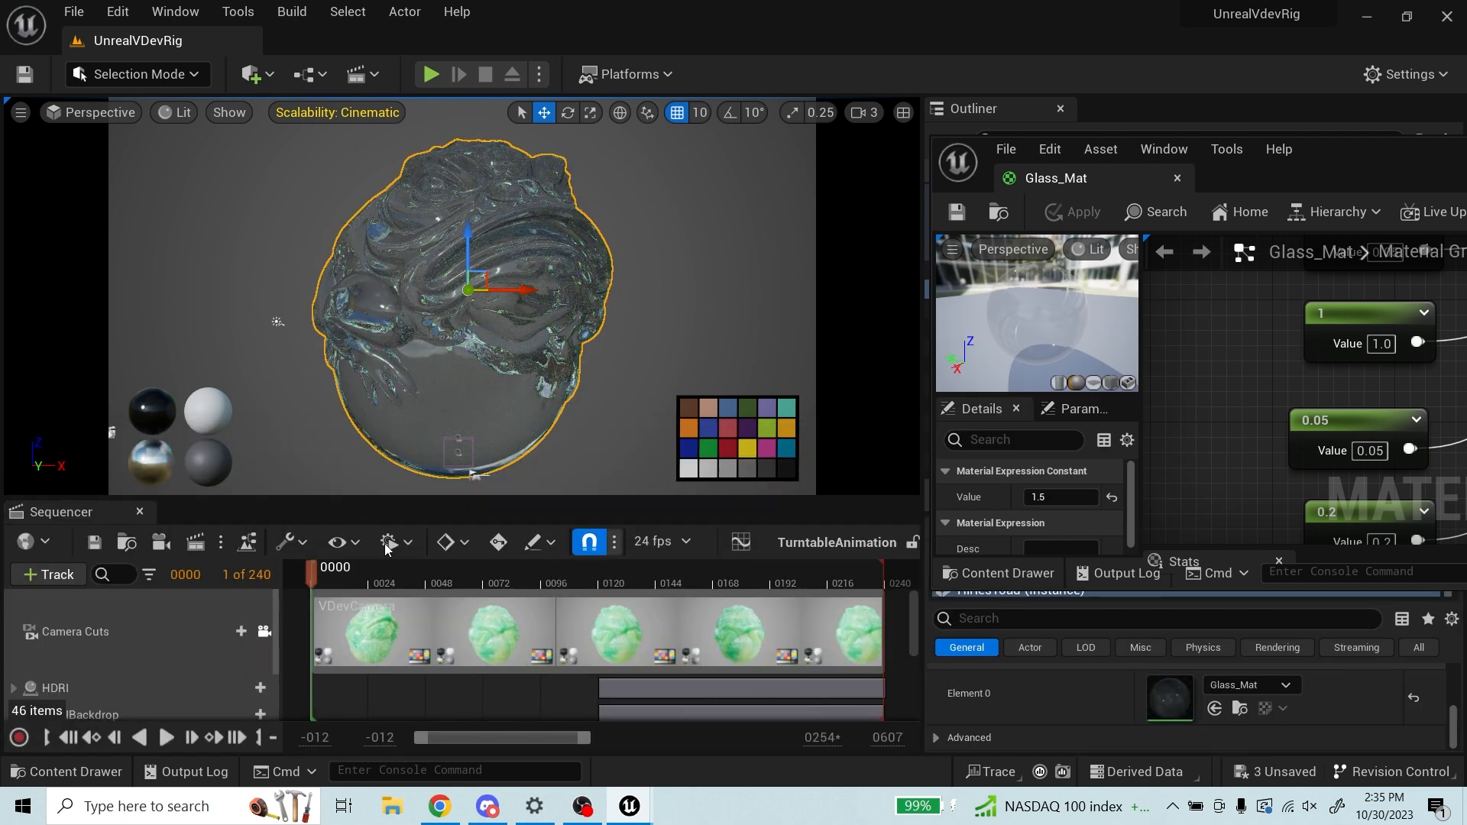
# Step: Scrub through the first frames of the turntable animation to examine the glass toad, stopping at frame 2
pyautogui.moveTo(304, 599); pyautogui.dragTo(605, 494)
pyautogui.moveTo(609, 584); pyautogui.dragTo(320, 622)
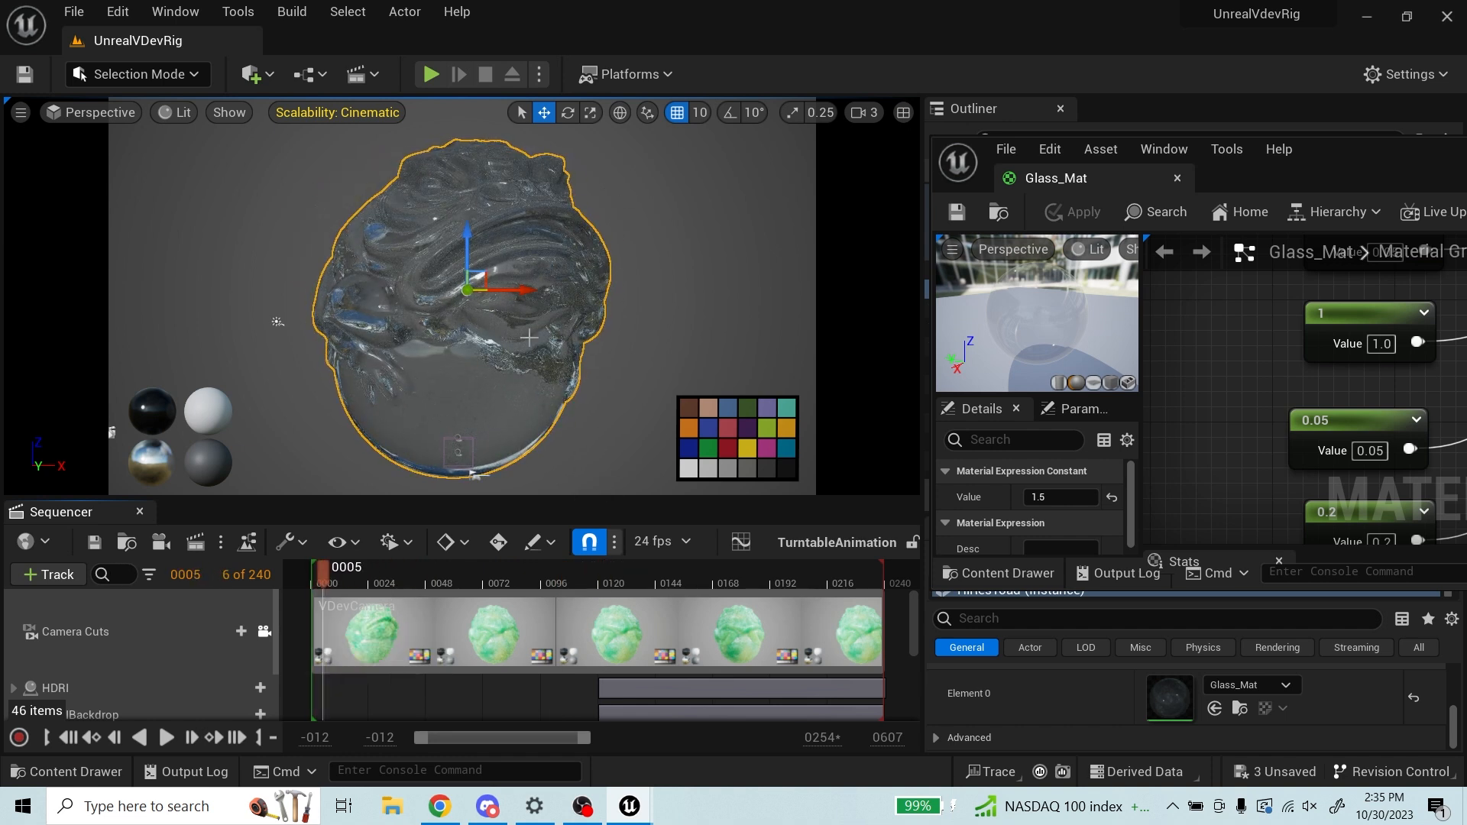
pyautogui.moveTo(322, 583); pyautogui.dragTo(315, 583)
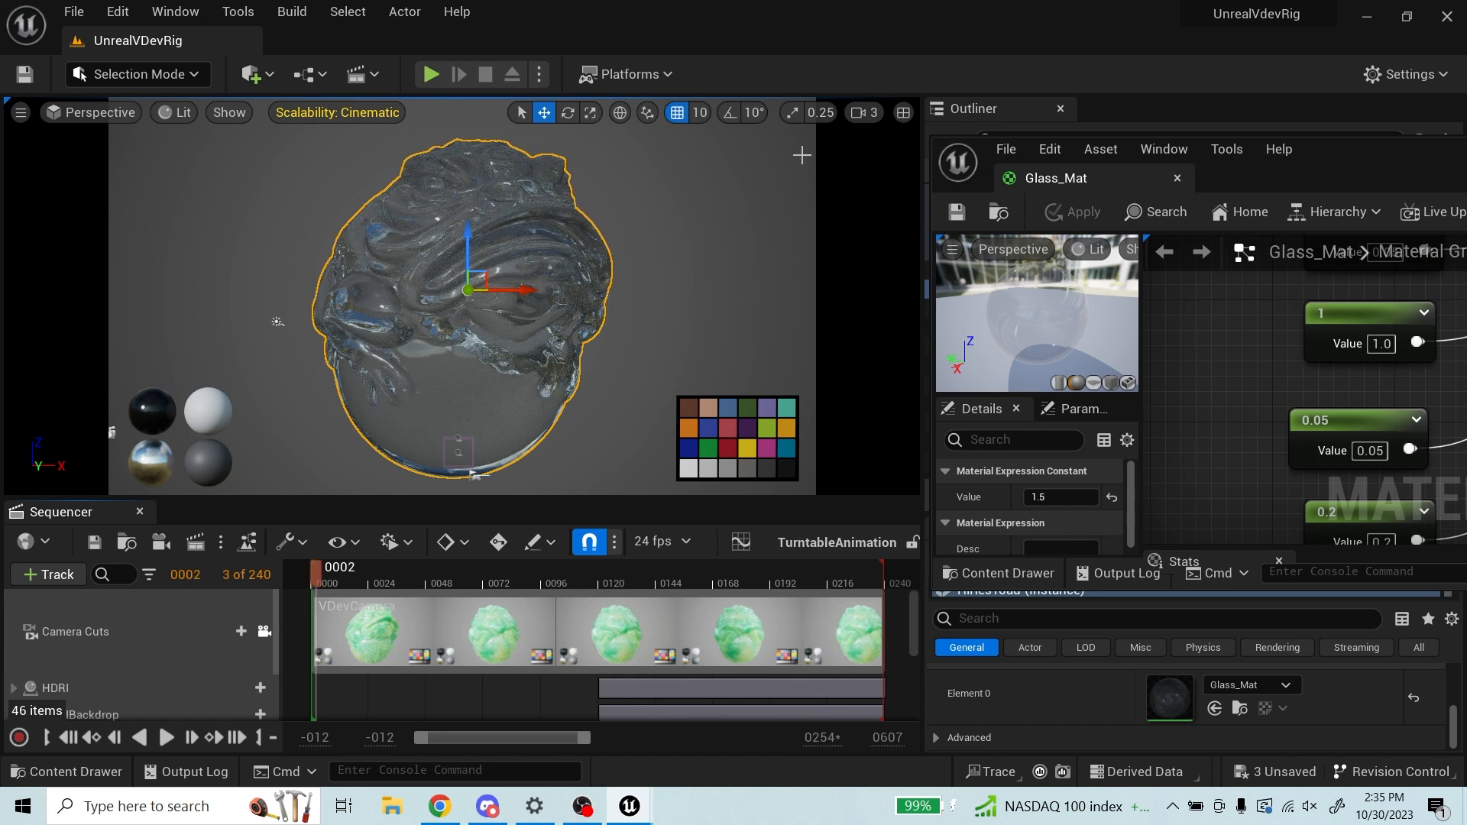
# Step: Set the constant feeding Glass_Mat's Opacity input to 0.15 and save the material
pyautogui.moveTo(1309, 363); pyautogui.dragTo(1254, 290, button='right')
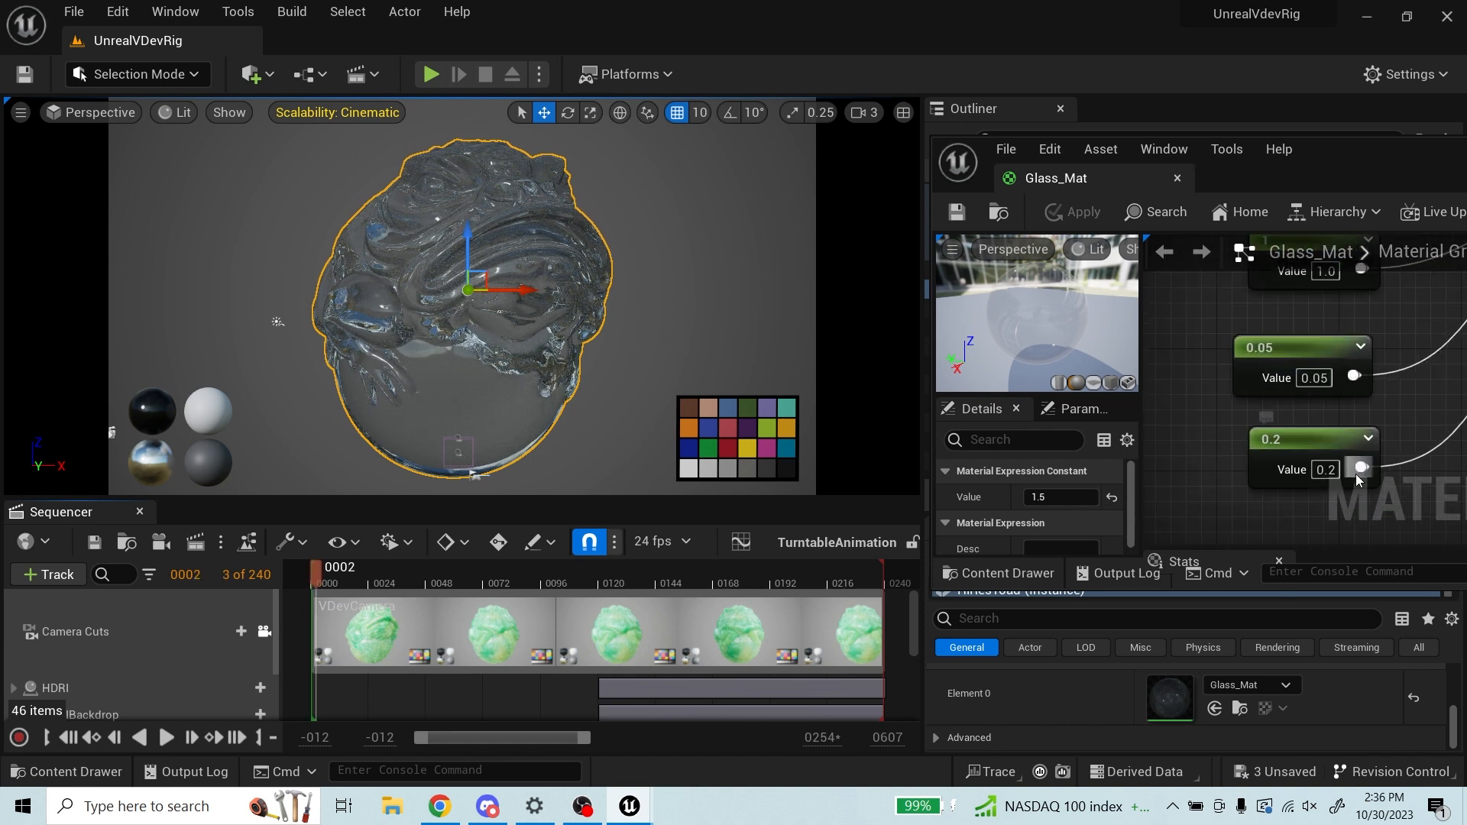
pyautogui.click(1337, 471)
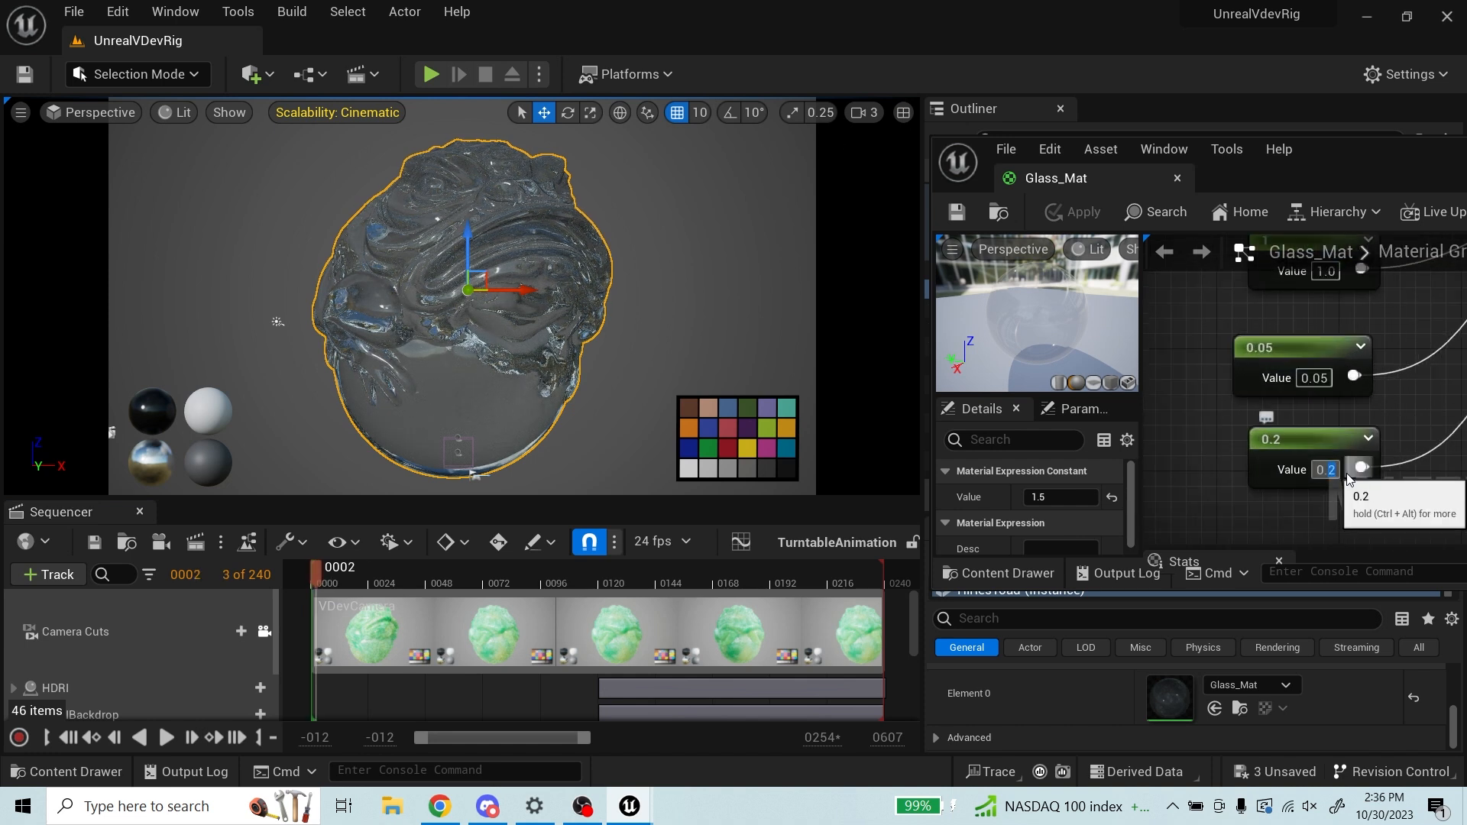
pyautogui.scroll(-2, 1227, 468)
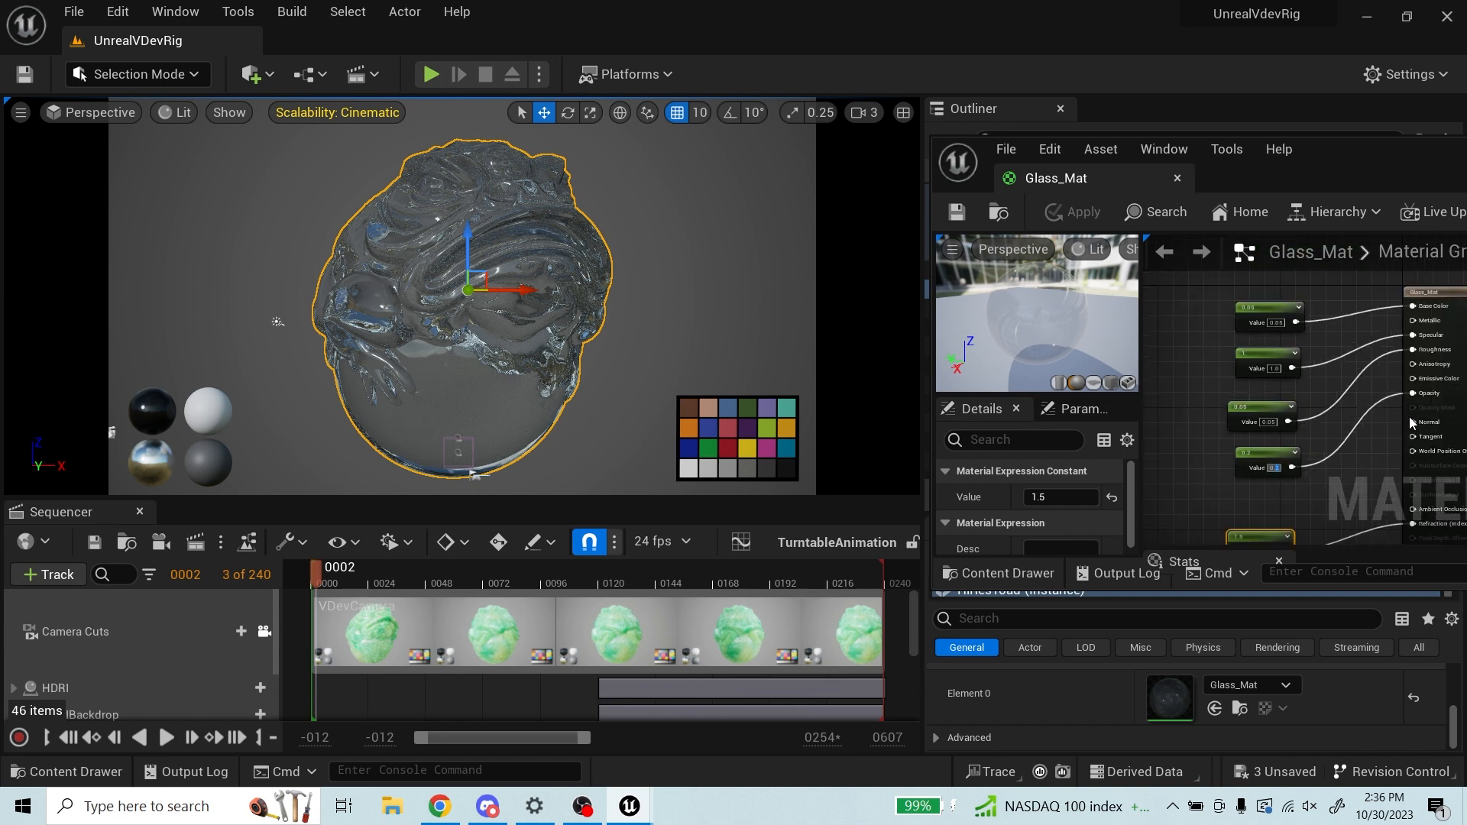
pyautogui.write('0.15')
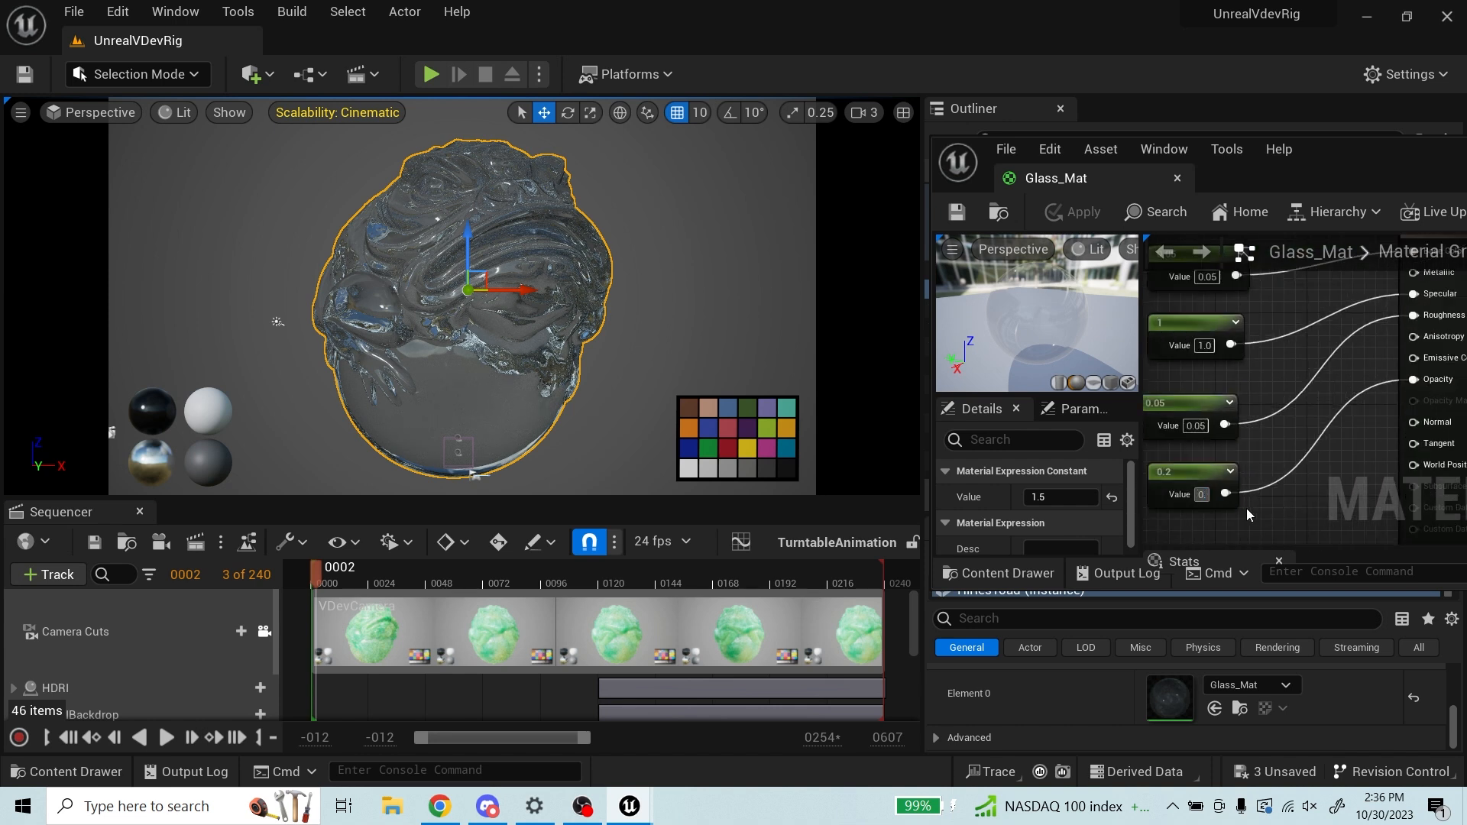
pyautogui.press('Return')
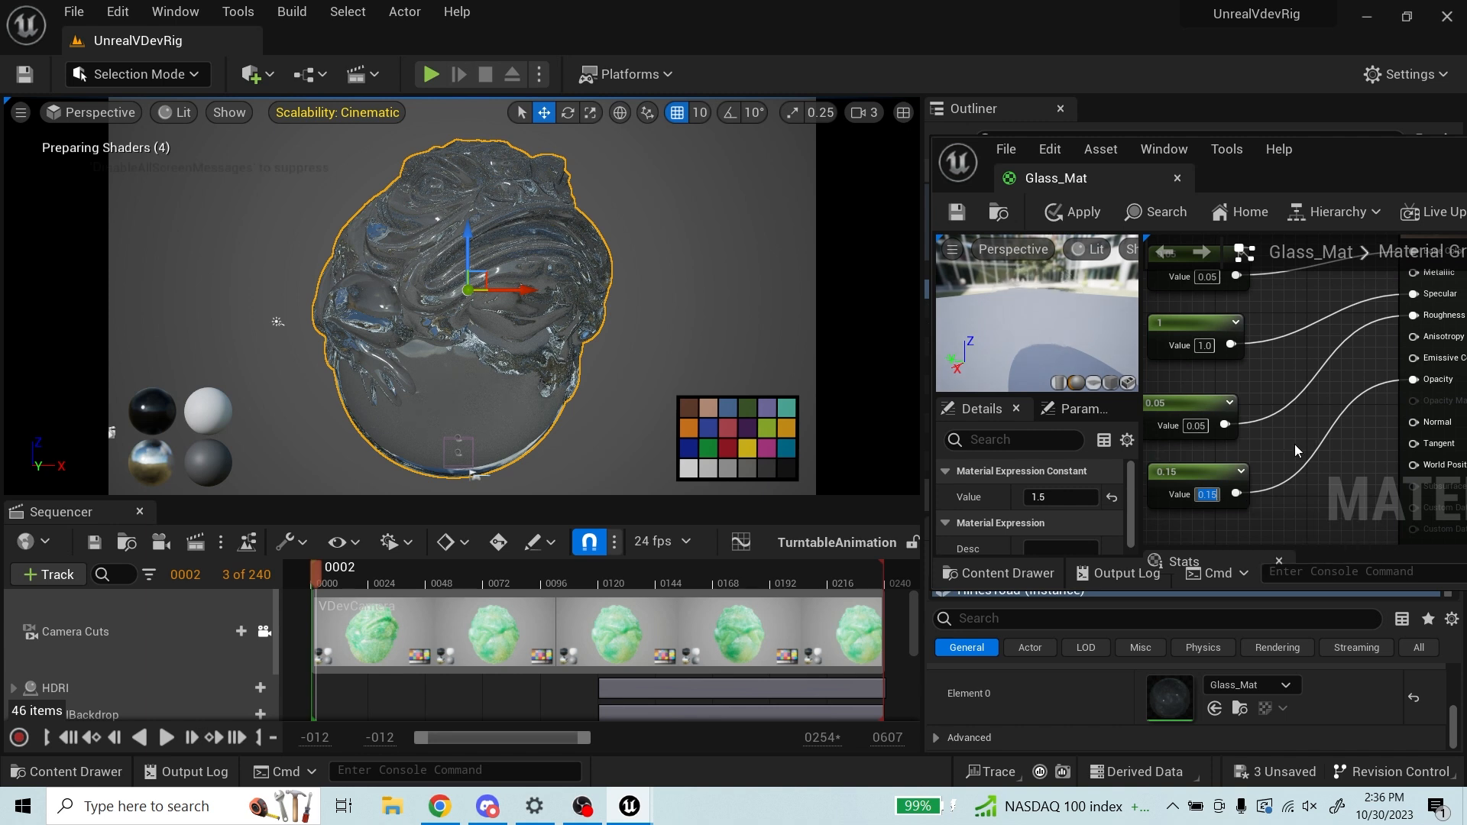
pyautogui.click(1294, 446)
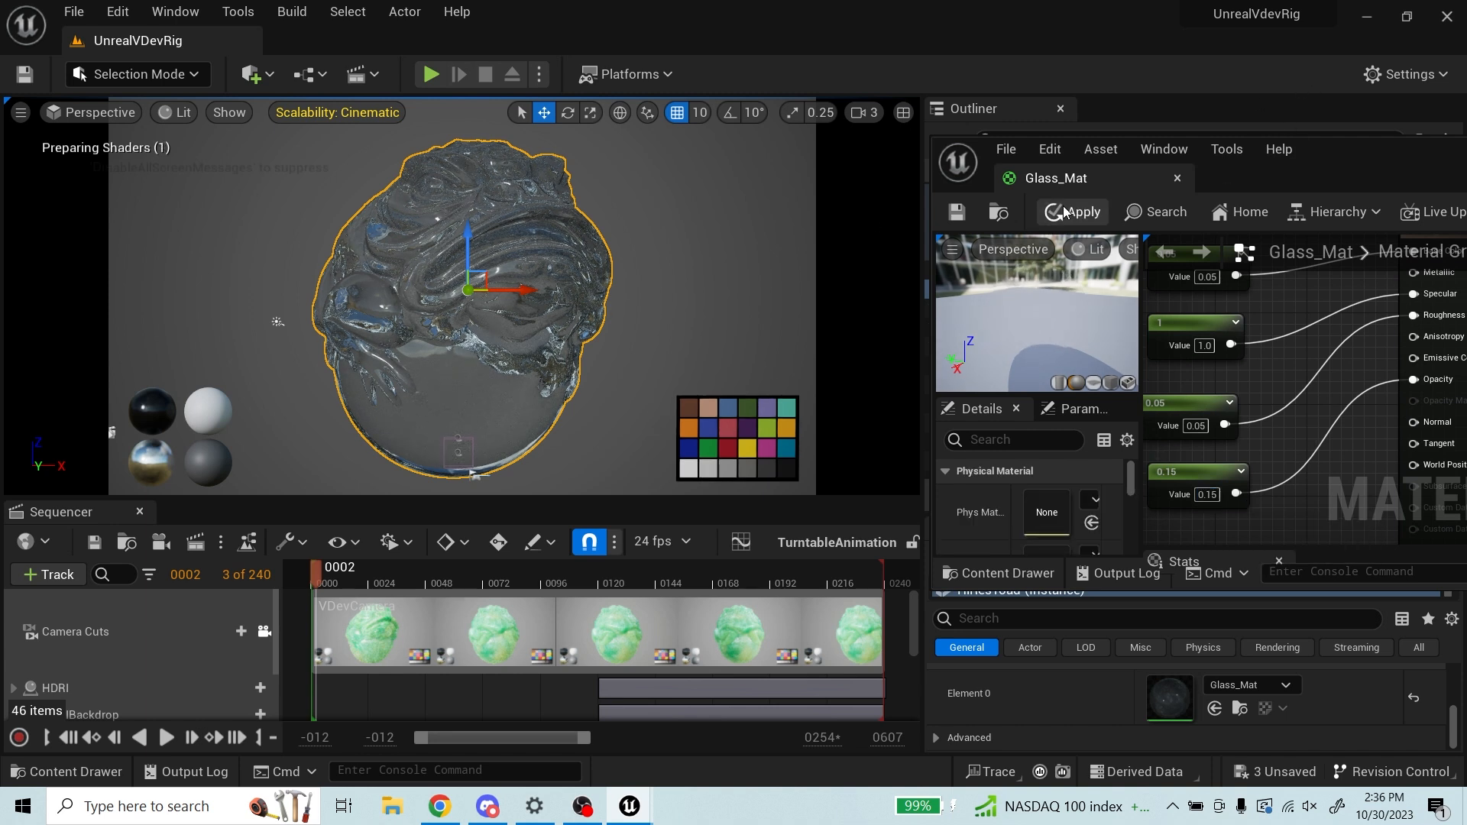
pyautogui.click(957, 214)
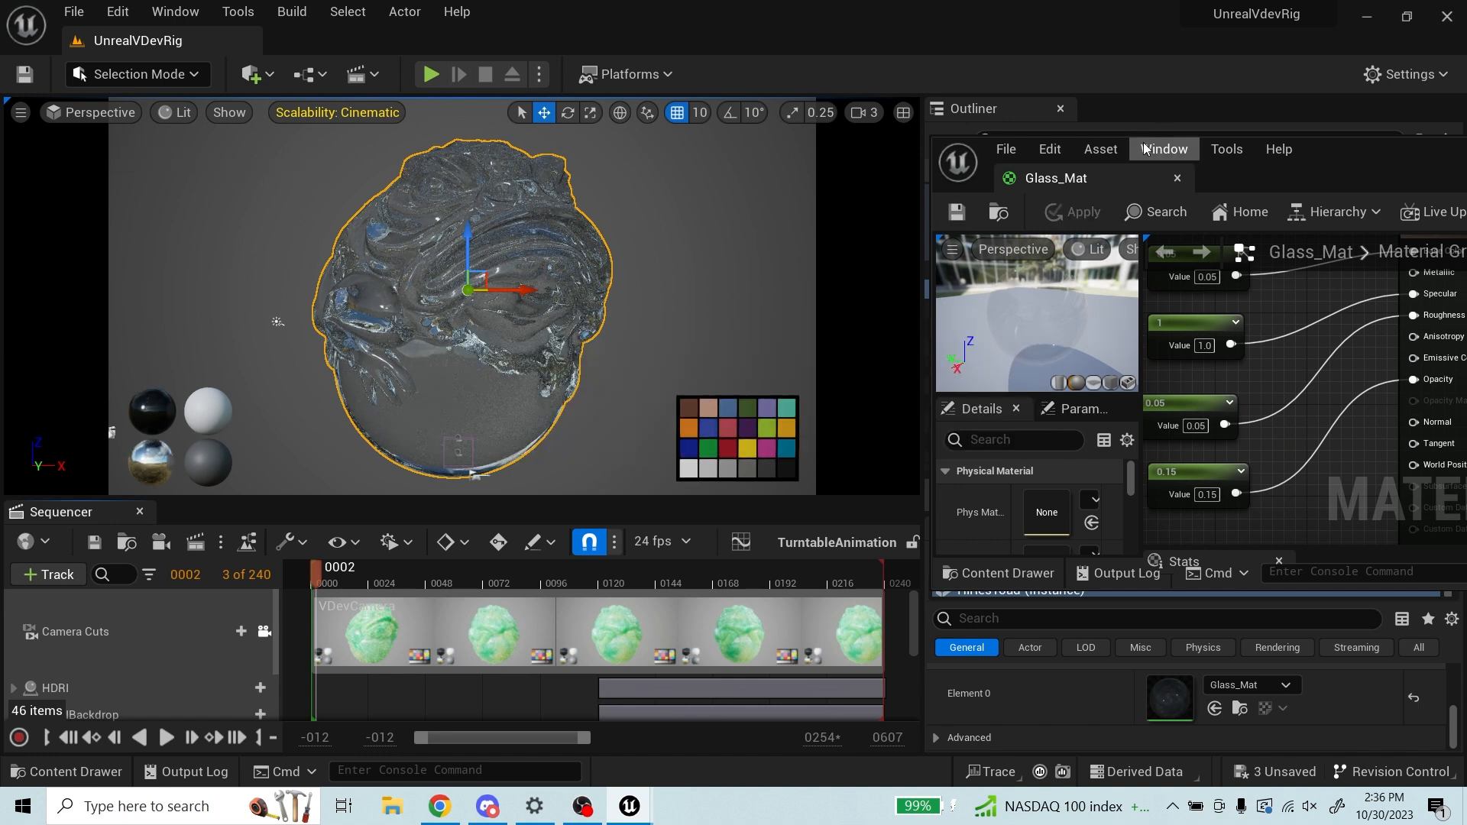
# Step: Clear the Glass_Mat editor out of the way and hide the VdevRig_backdrop_GEO mesh to view the toad against the HDRI
pyautogui.moveTo(1290, 159); pyautogui.dragTo(836, 204)
pyautogui.click(993, 197)
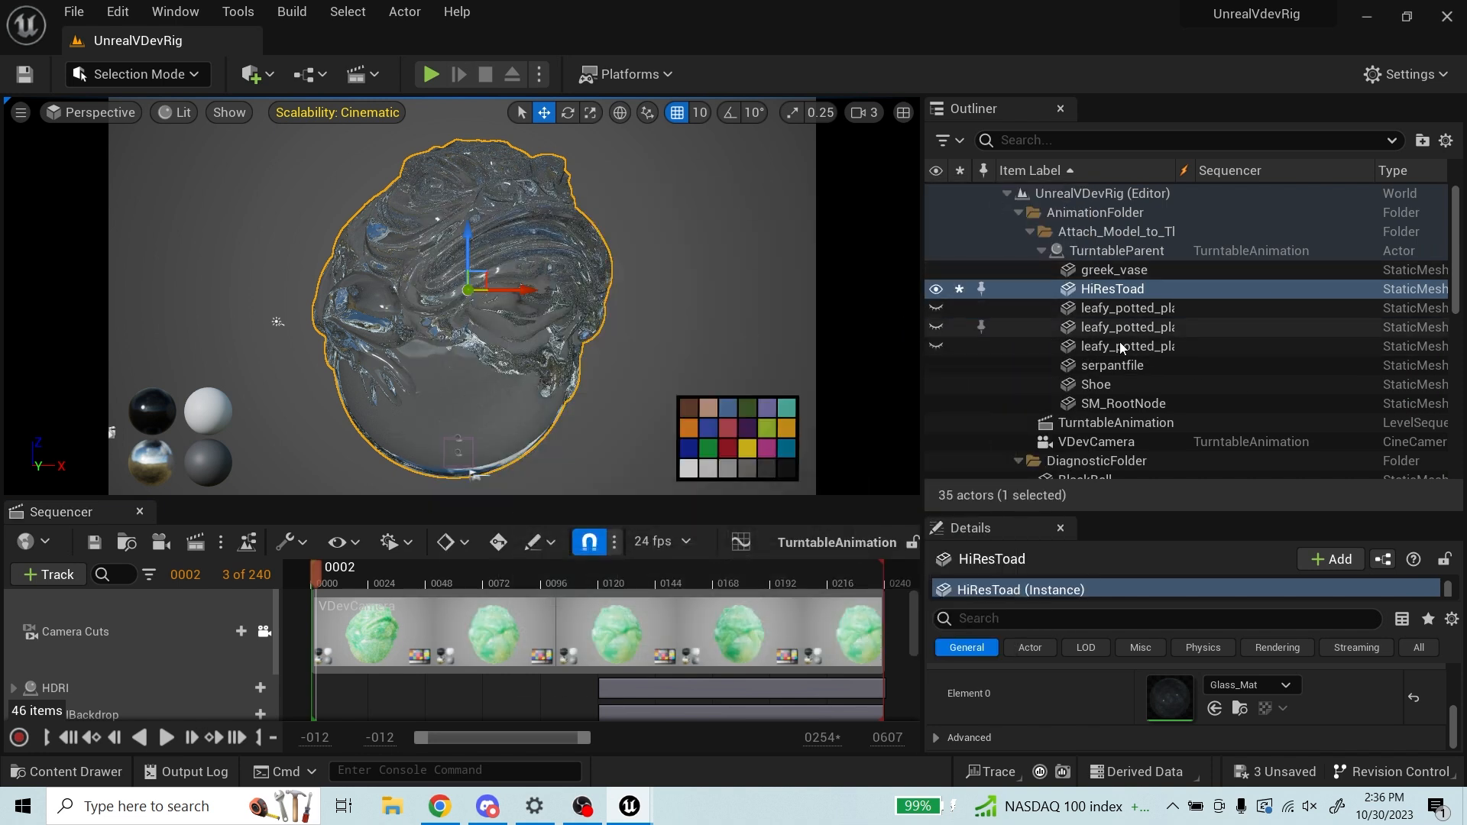
pyautogui.scroll(-2, 1129, 330)
pyautogui.scroll(3, 1132, 342)
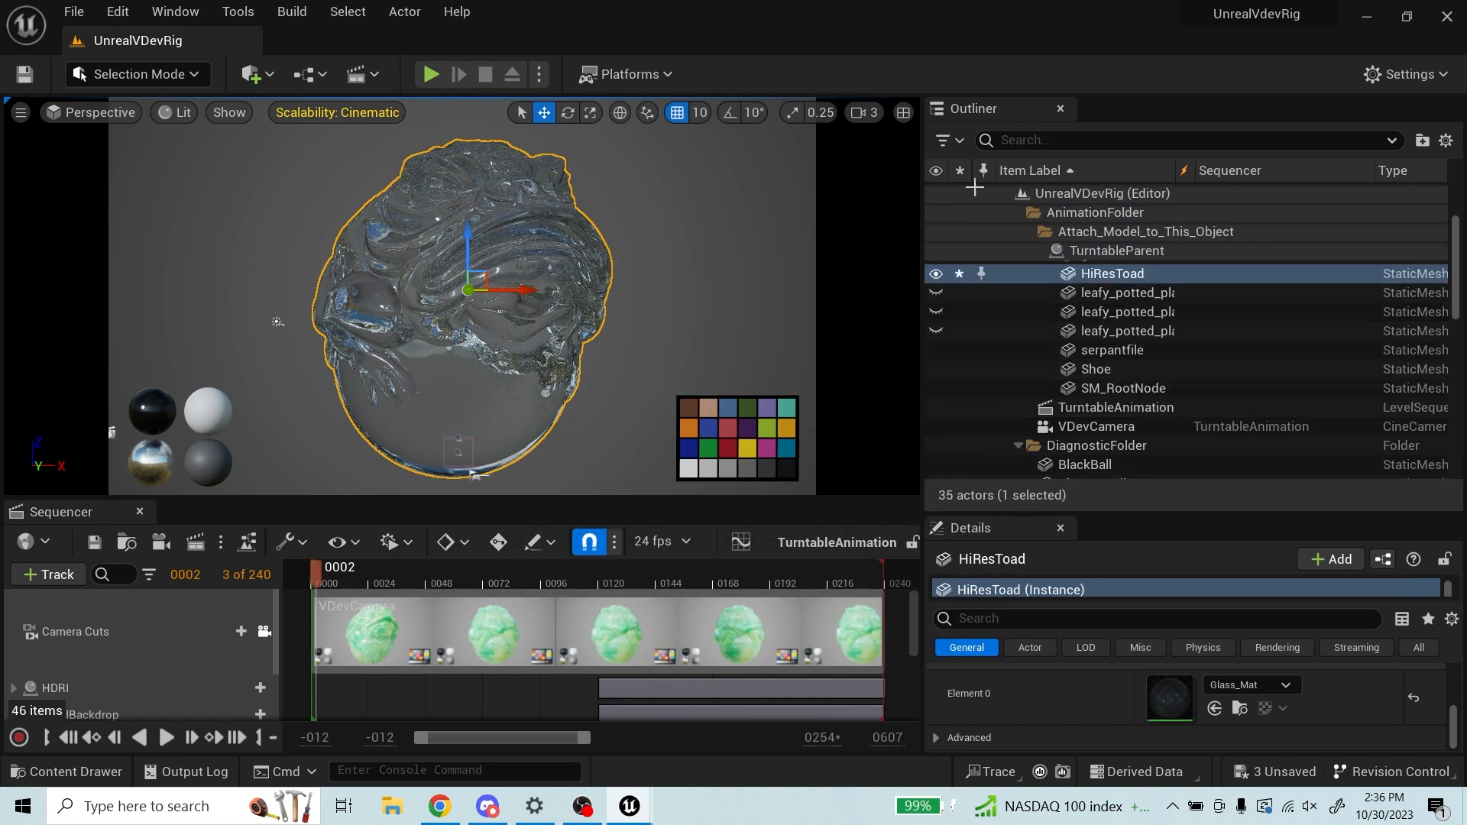
pyautogui.click(703, 243)
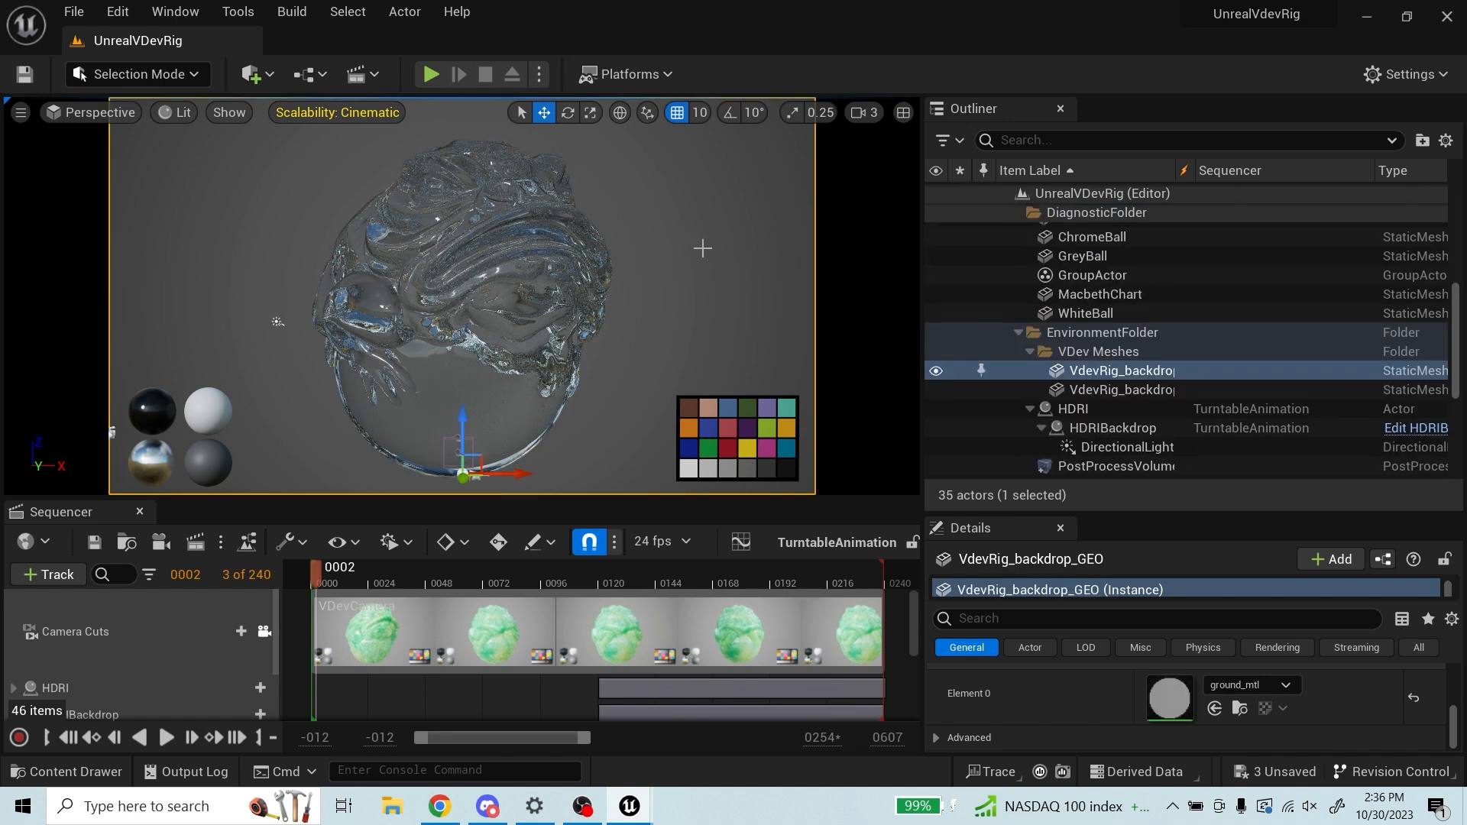
pyautogui.press('h')
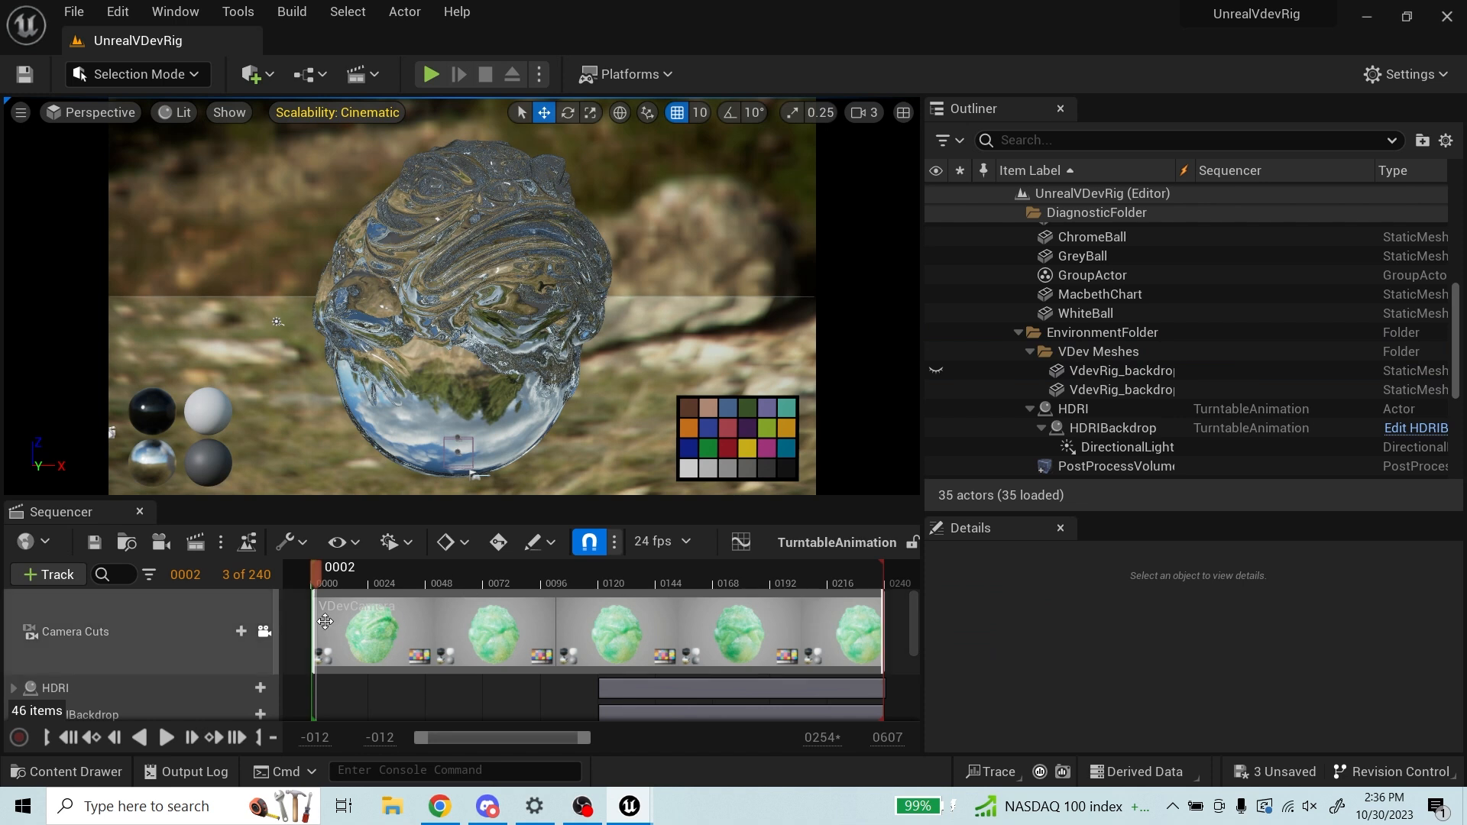
pyautogui.moveTo(317, 576); pyautogui.dragTo(190, 699)
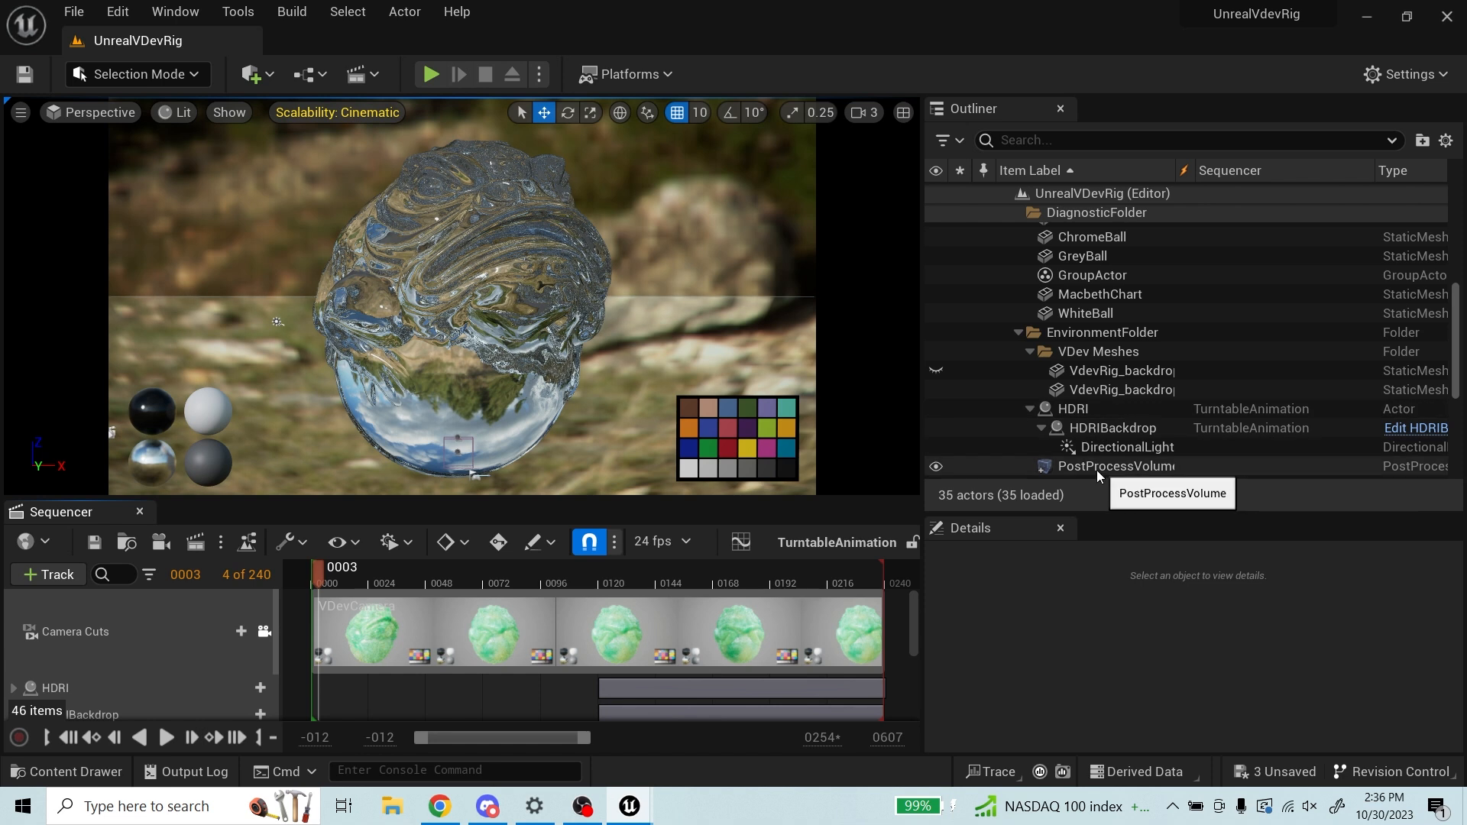
# Step: Widen the Outliner area and search the placeable actors for "postpr" to locate Post Process Volume, then close the actor list
pyautogui.moveTo(922, 382); pyautogui.dragTo(844, 382)
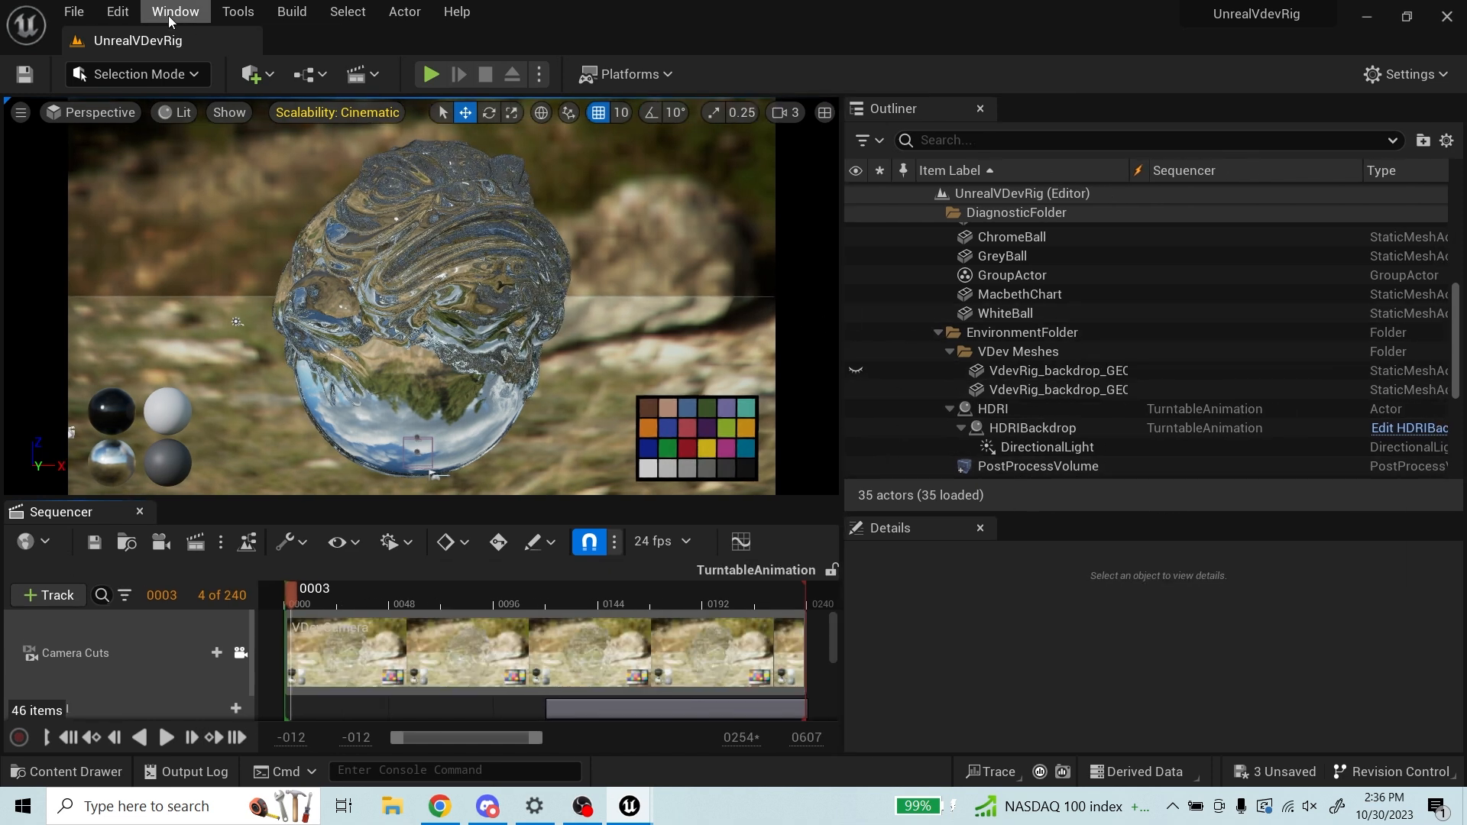
pyautogui.click(173, 12)
pyautogui.click(263, 409)
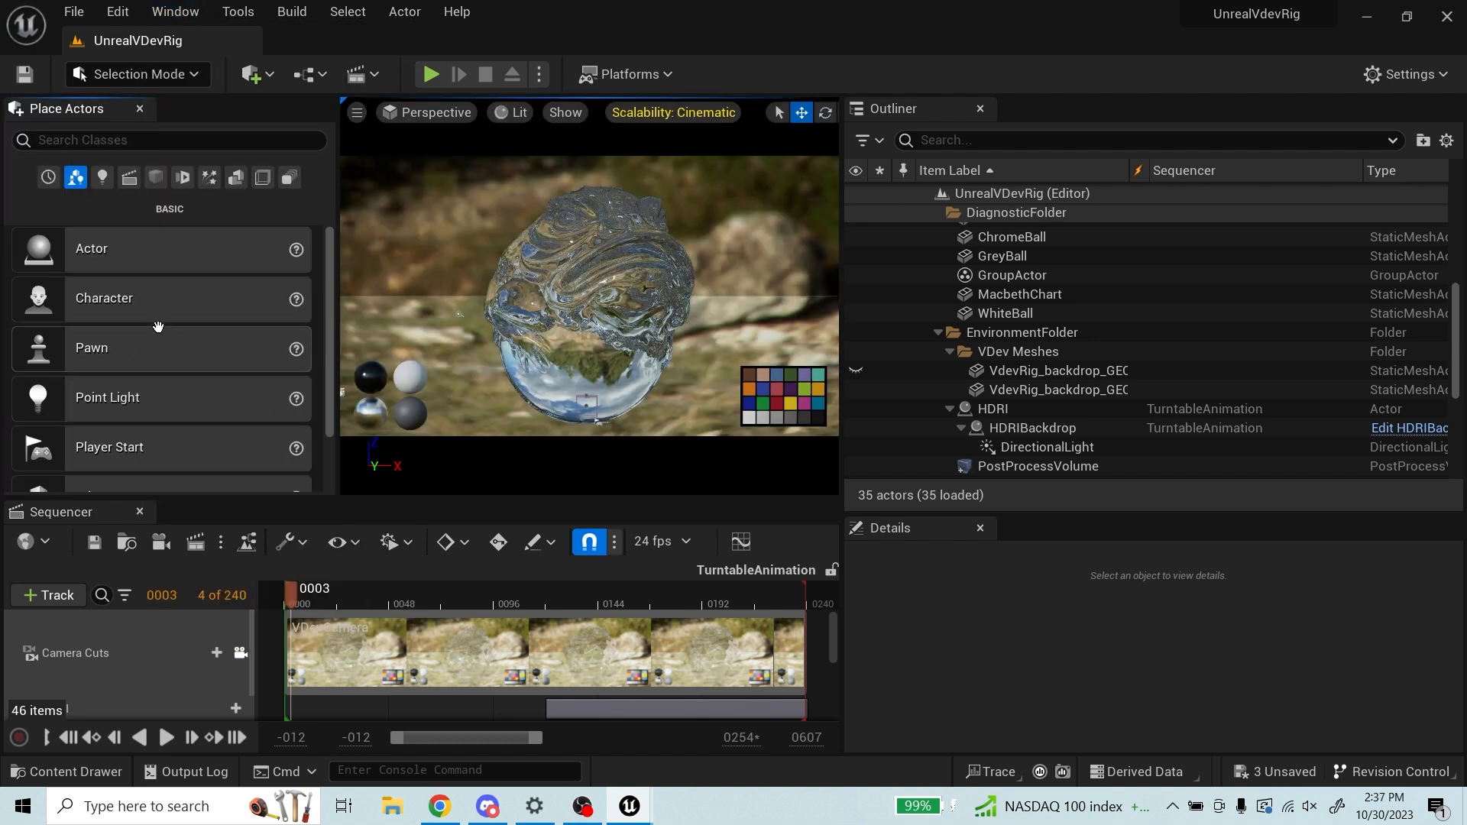
pyautogui.write('pos')
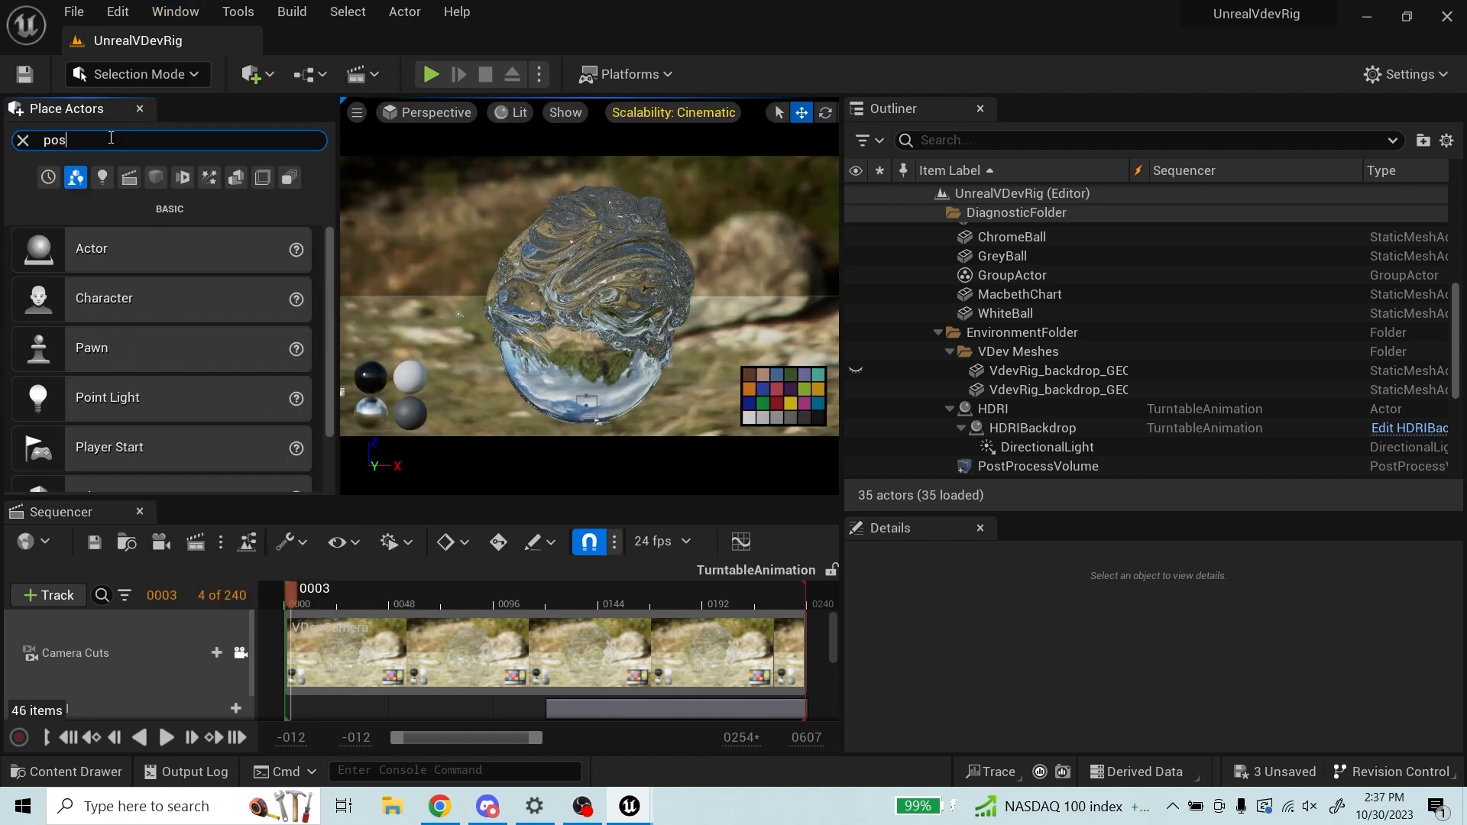
pyautogui.write('tpr')
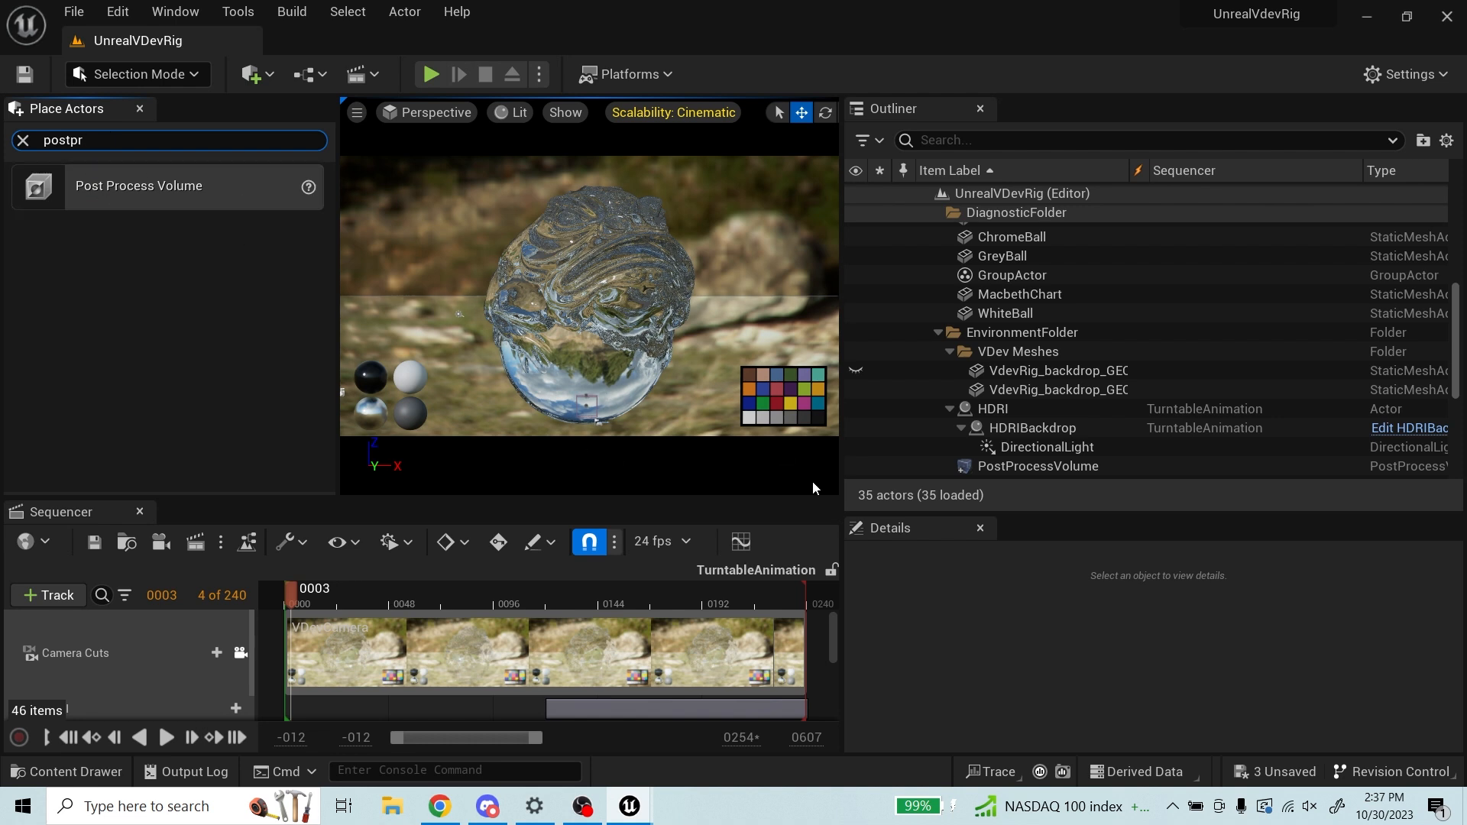
pyautogui.click(139, 109)
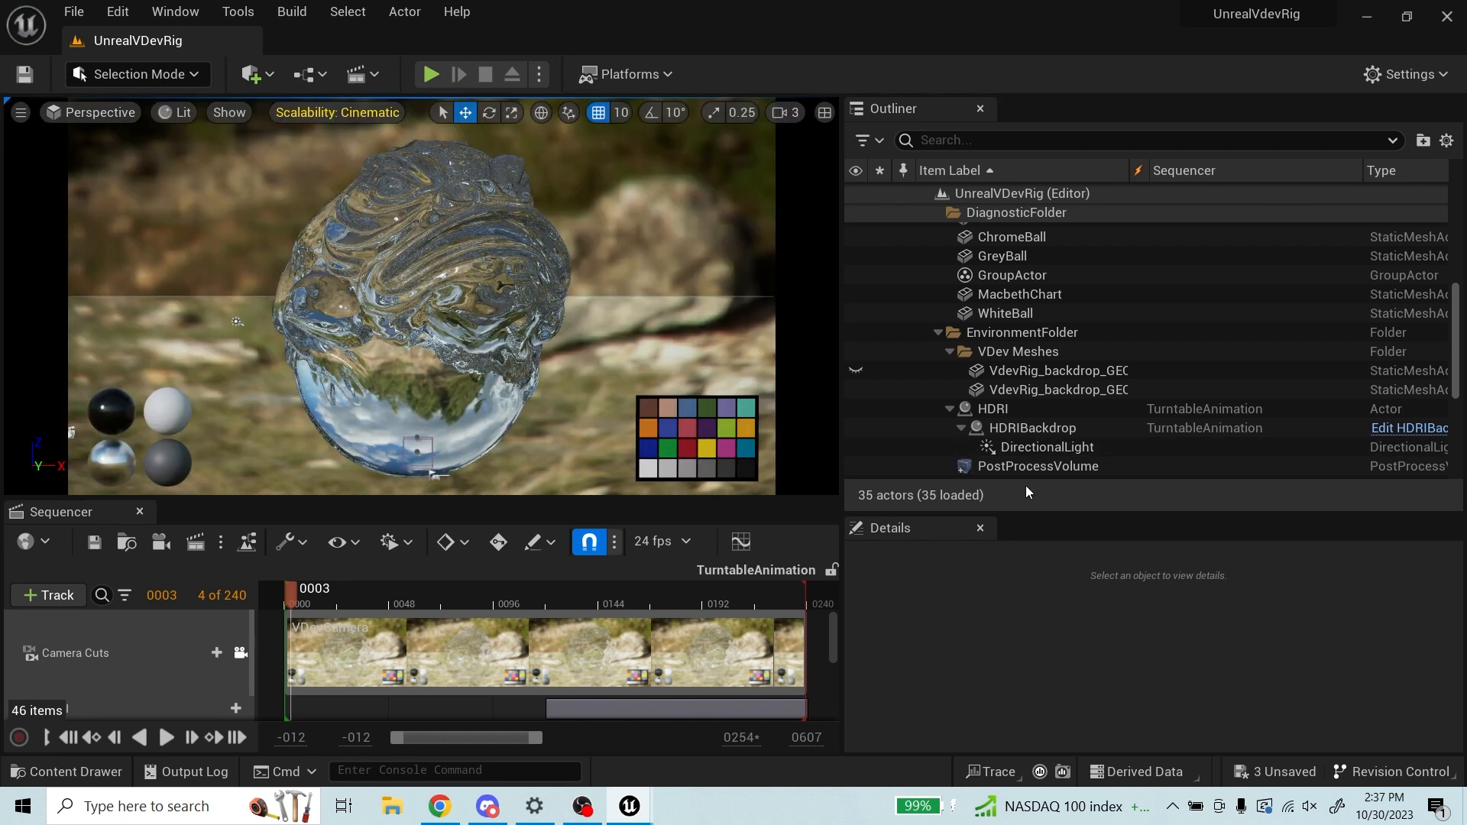
# Step: Select the existing PostProcessVolume, enlarge its details and check the Infinite Extent (Unbound) setting by filtering for "infi"
pyautogui.click(1029, 462)
pyautogui.moveTo(1038, 514); pyautogui.dragTo(1038, 298)
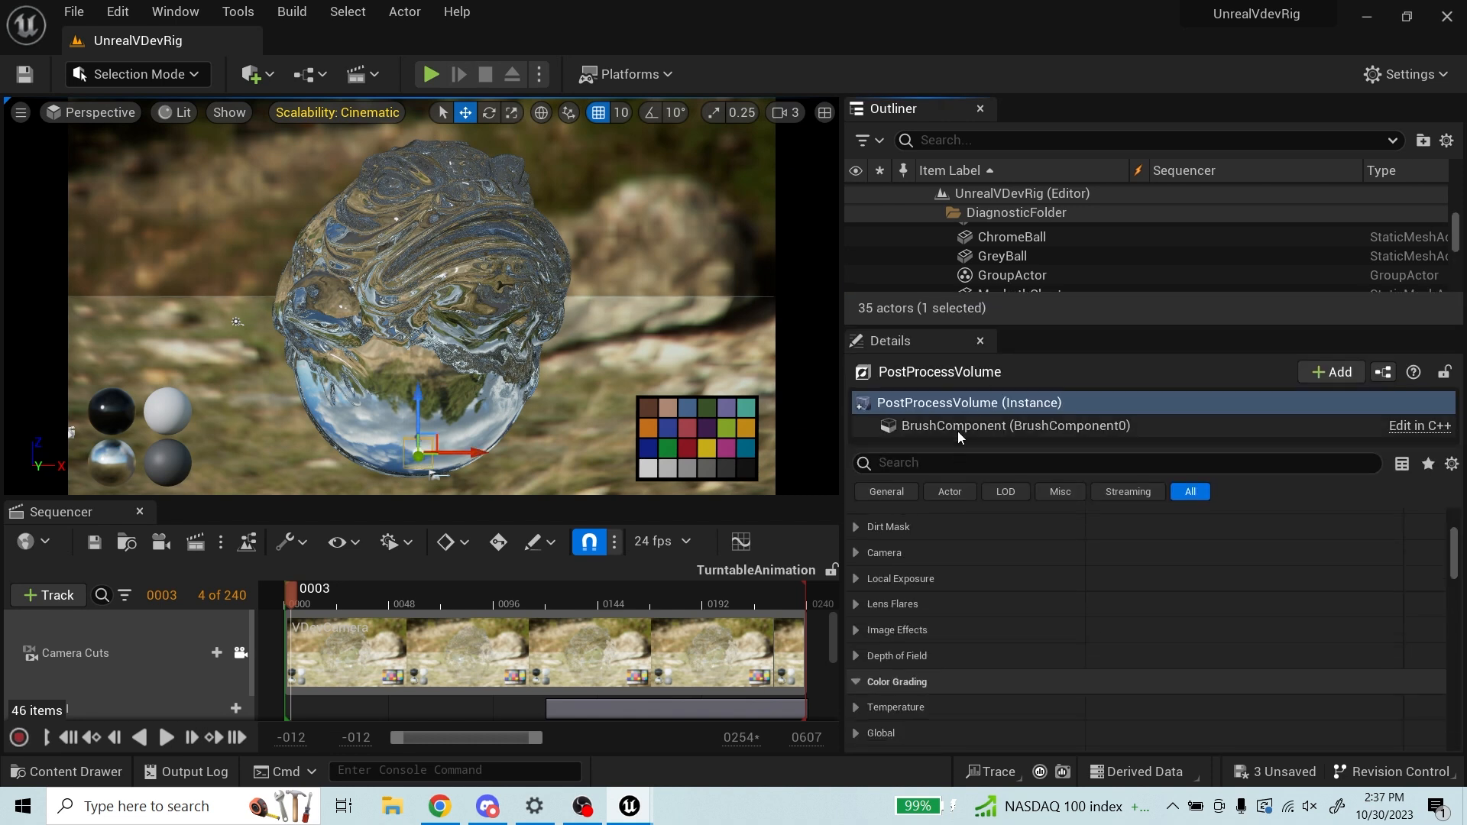
pyautogui.click(909, 469)
pyautogui.write('infi')
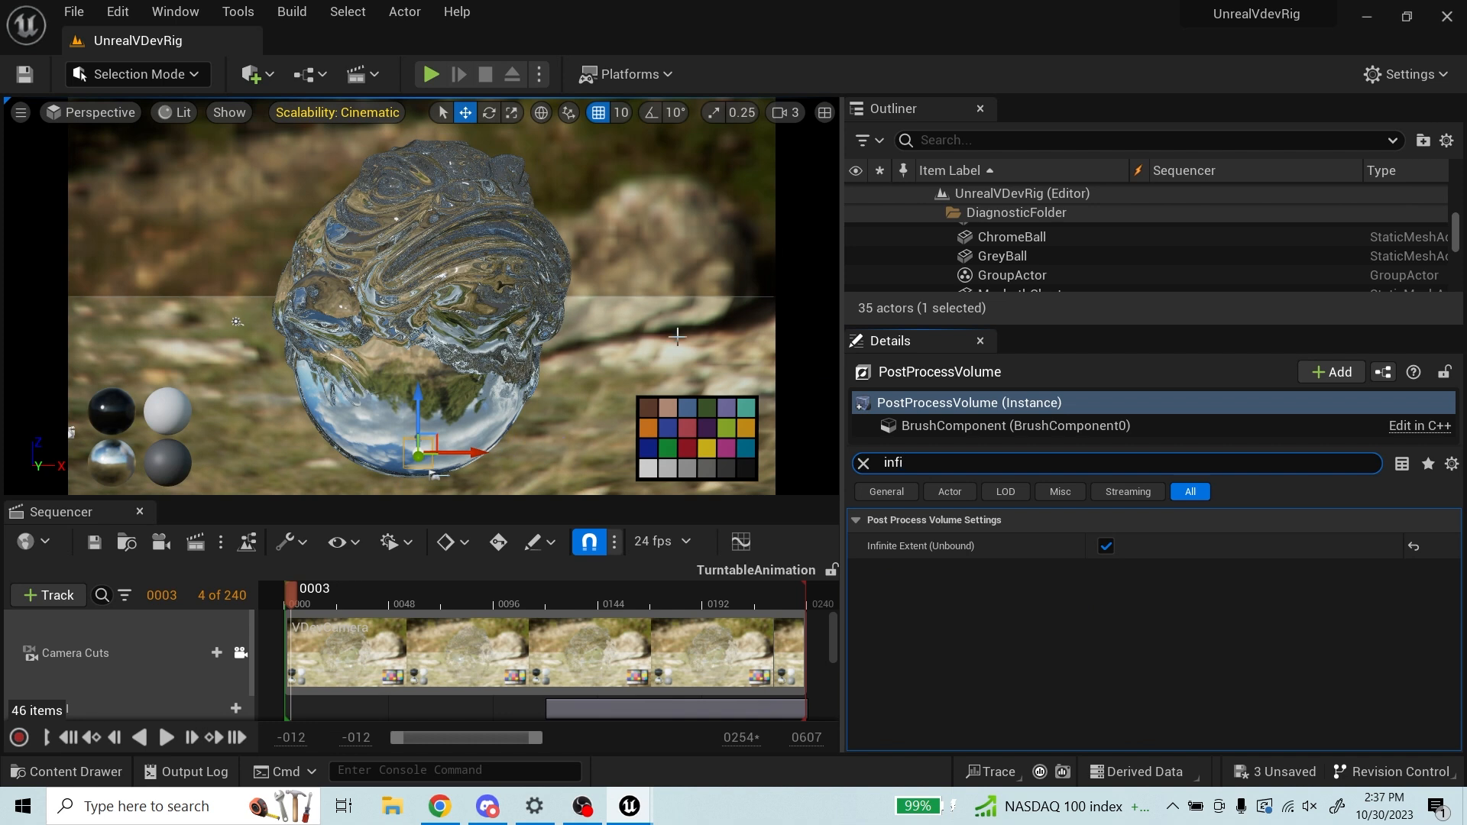
pyautogui.click(864, 464)
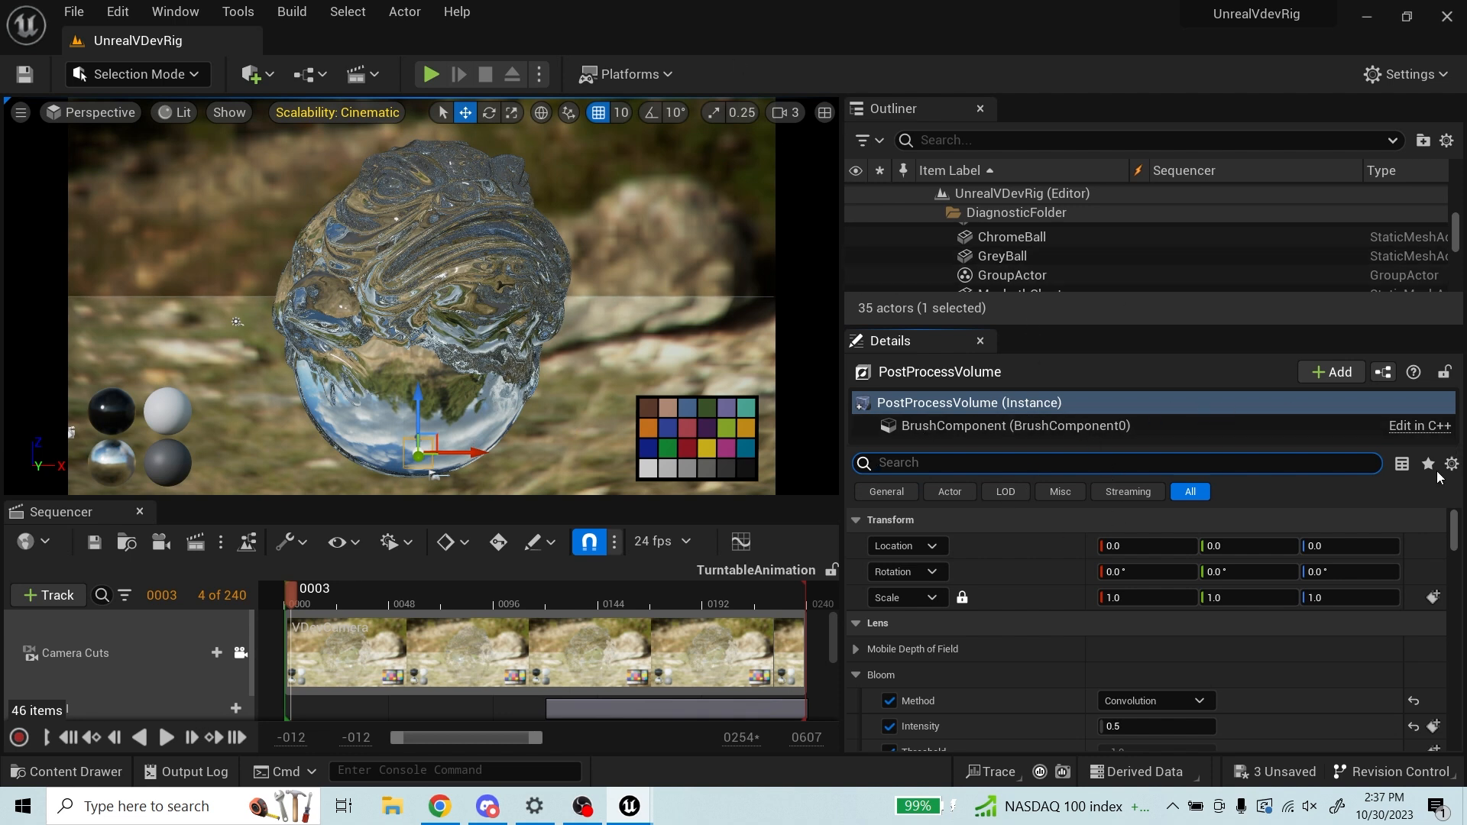
# Step: Filter the PostProcessVolume properties for "transl" and examine the Lumen, ray tracing reflection and translucency settings
pyautogui.click(934, 464)
pyautogui.write('tra')
pyautogui.write('ns')
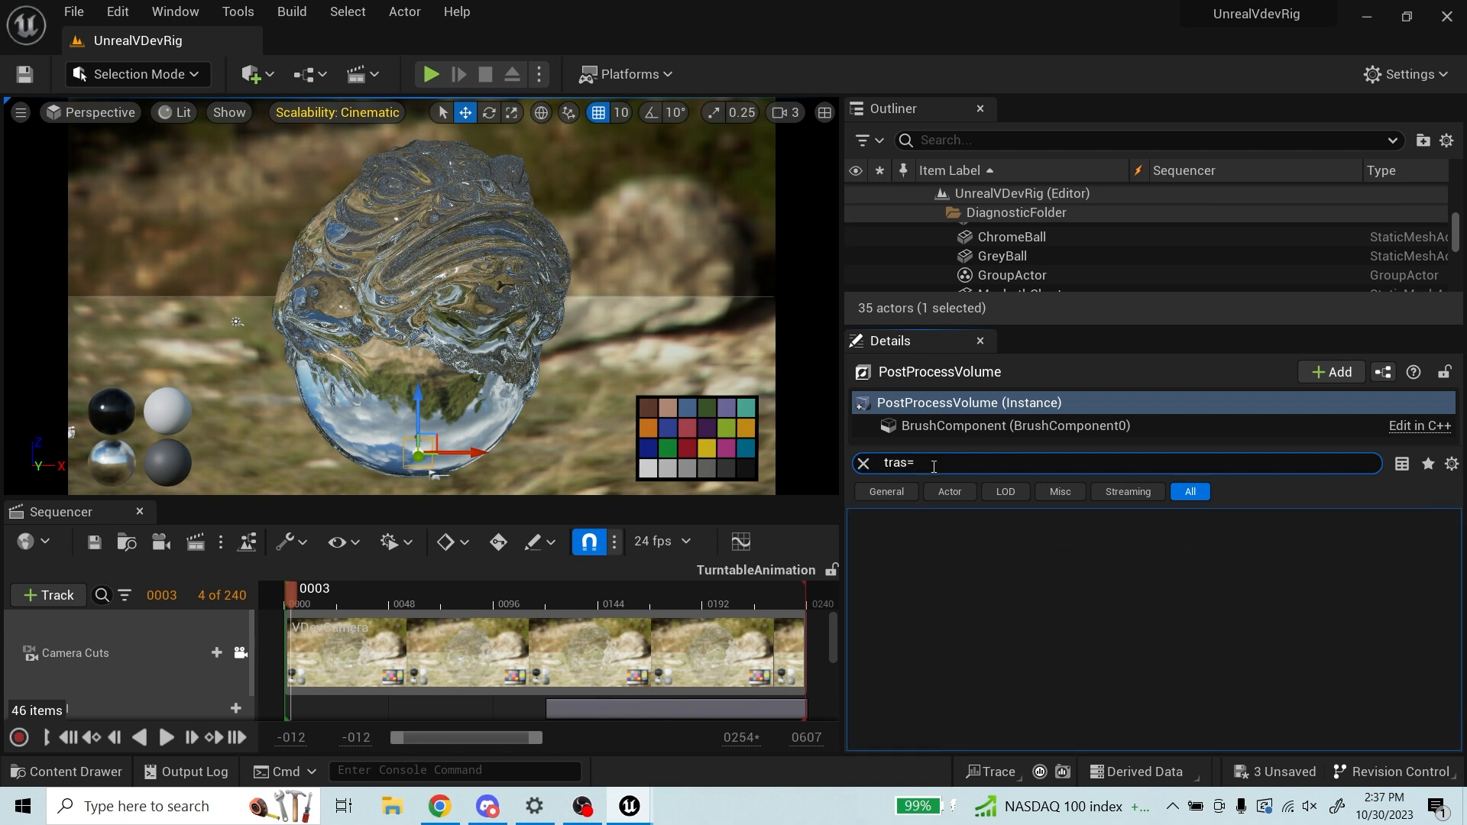
pyautogui.write('l')
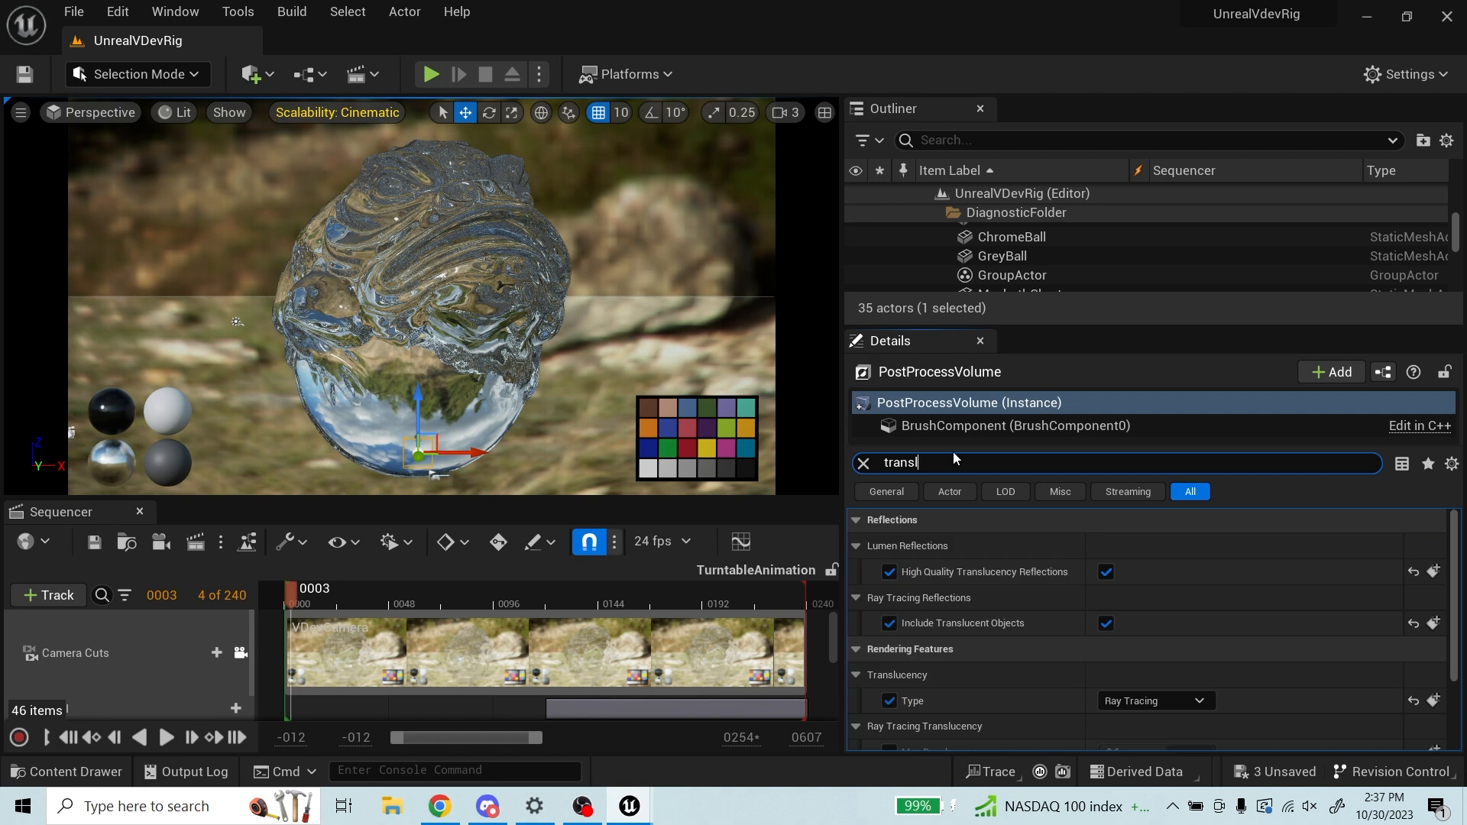
pyautogui.scroll(-3, 960, 622)
pyautogui.scroll(2, 962, 634)
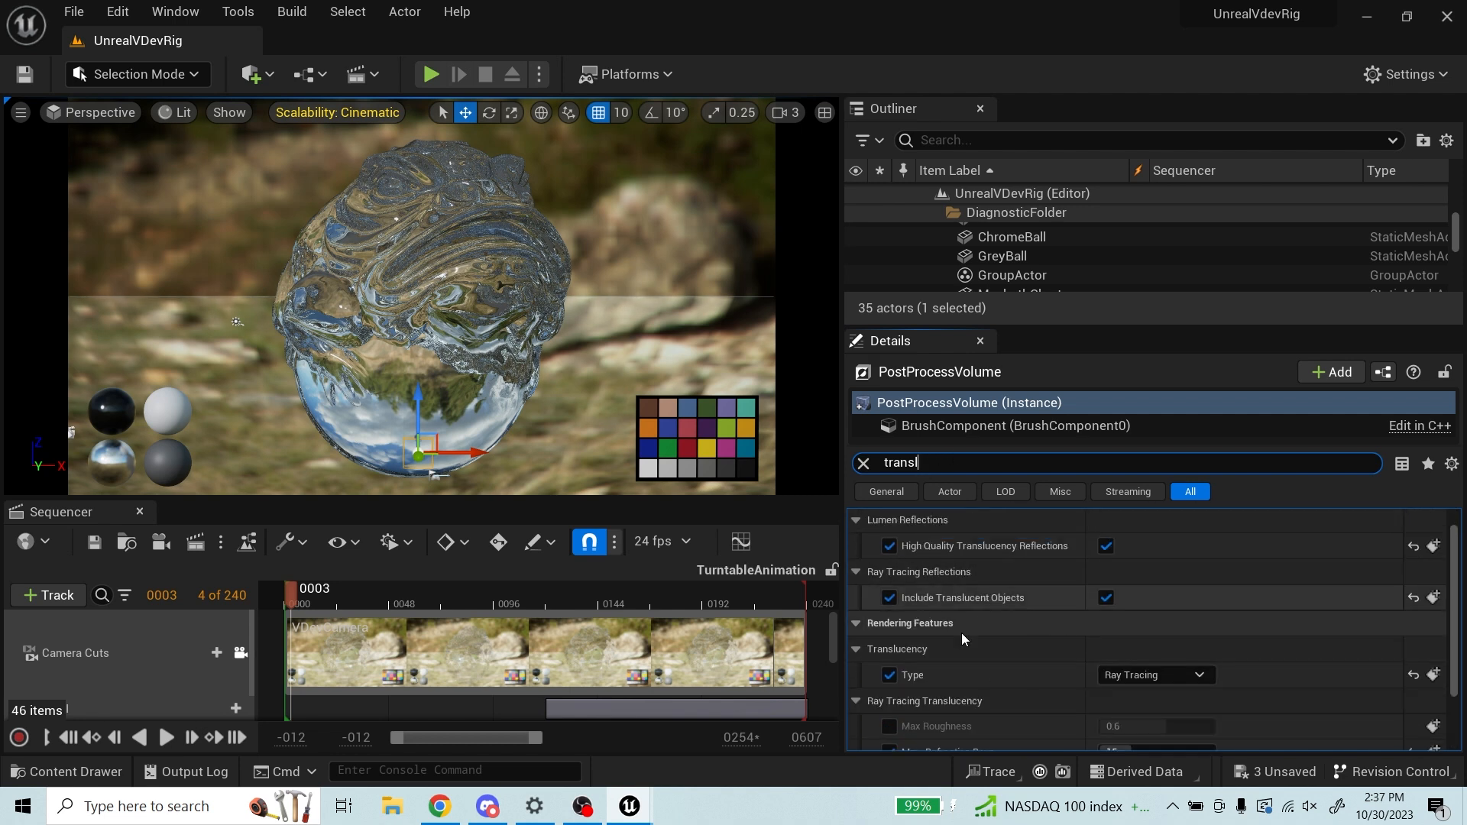
pyautogui.scroll(1, 1084, 584)
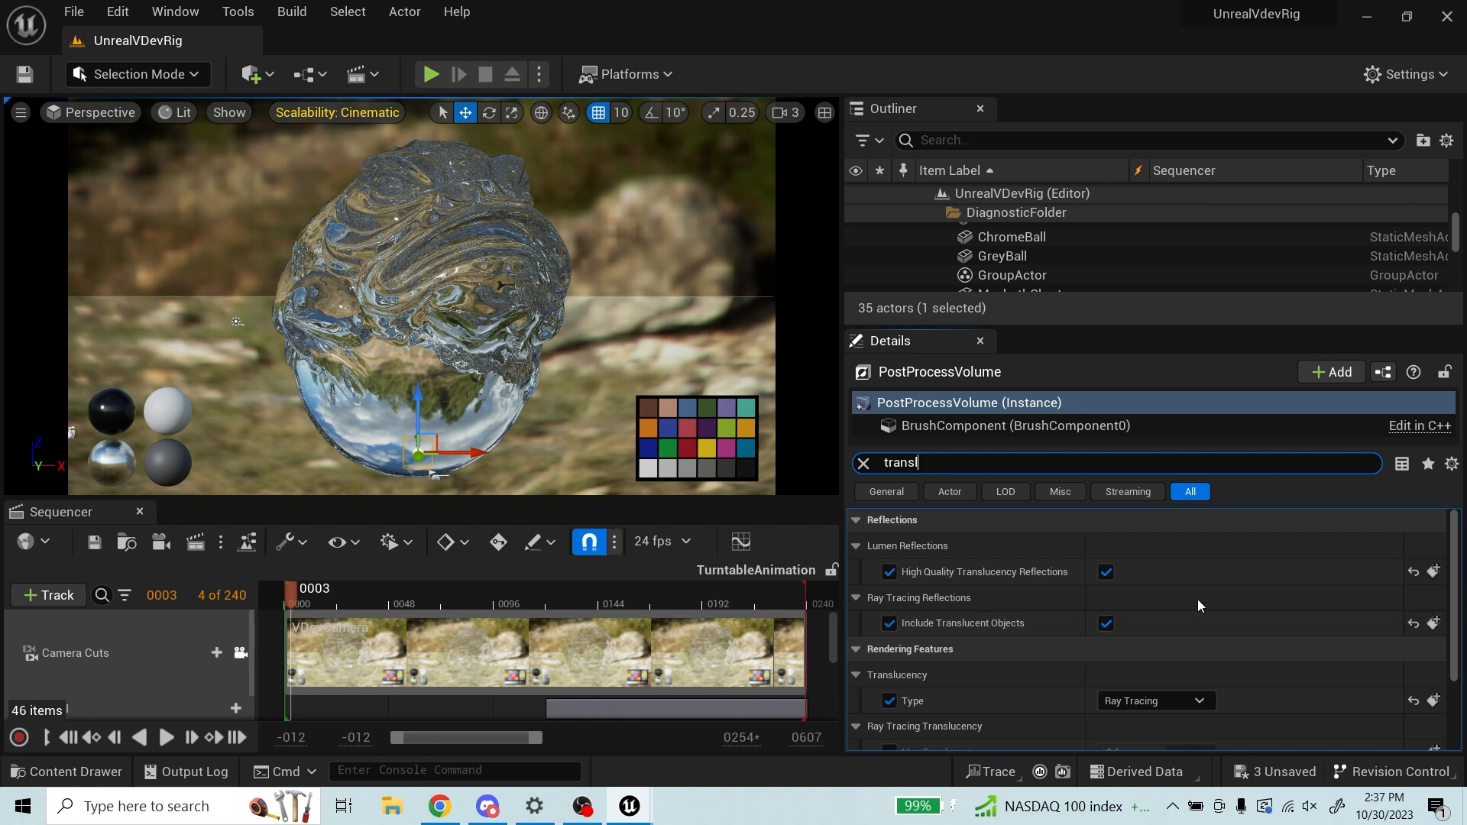
pyautogui.scroll(-3, 1198, 599)
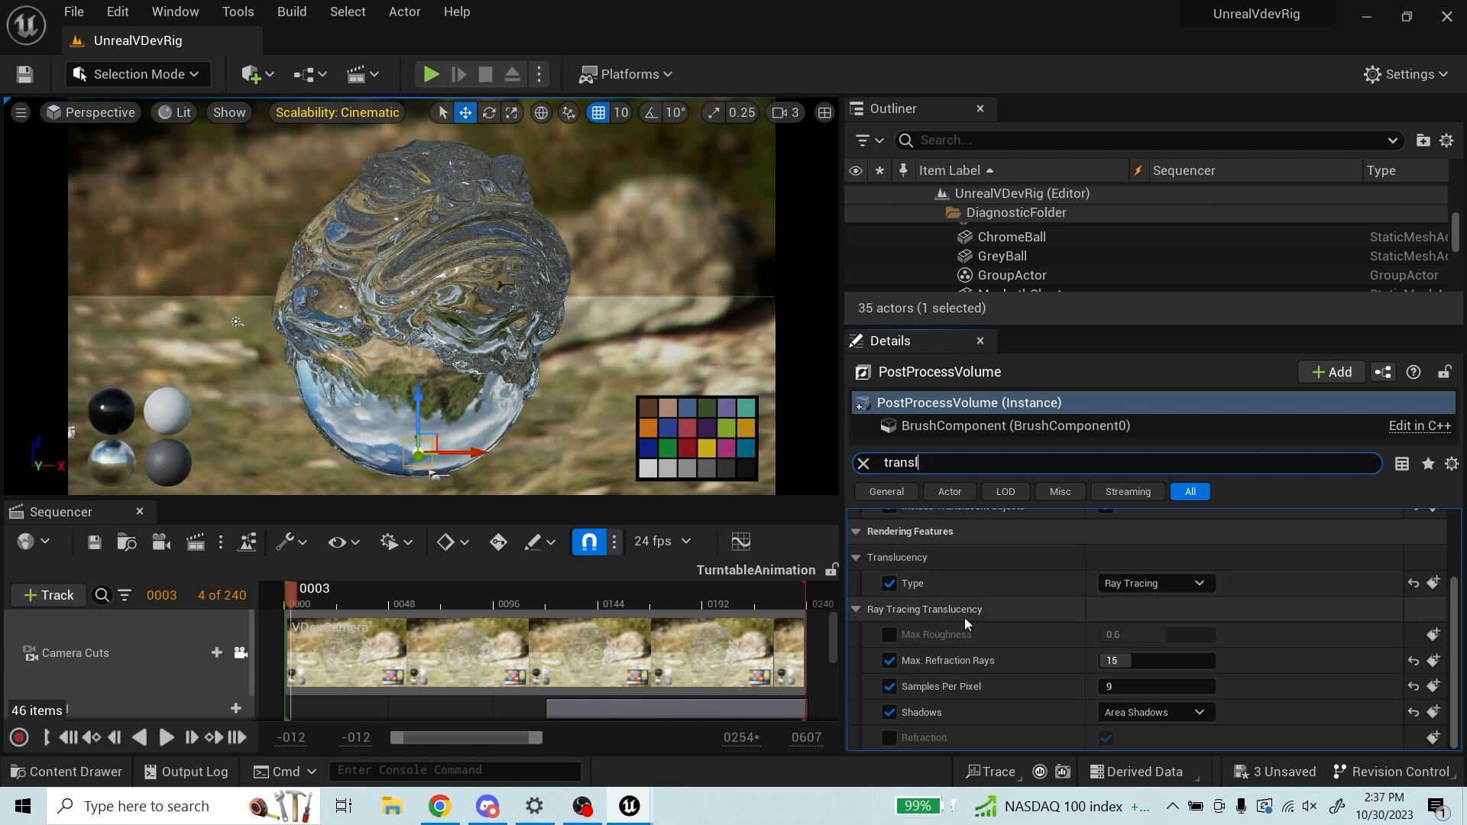
# Step: Switch the volume's Translucency Type to Raster to compare the glass, and set it back to Ray Tracing
pyautogui.click(1156, 582)
pyautogui.click(1134, 605)
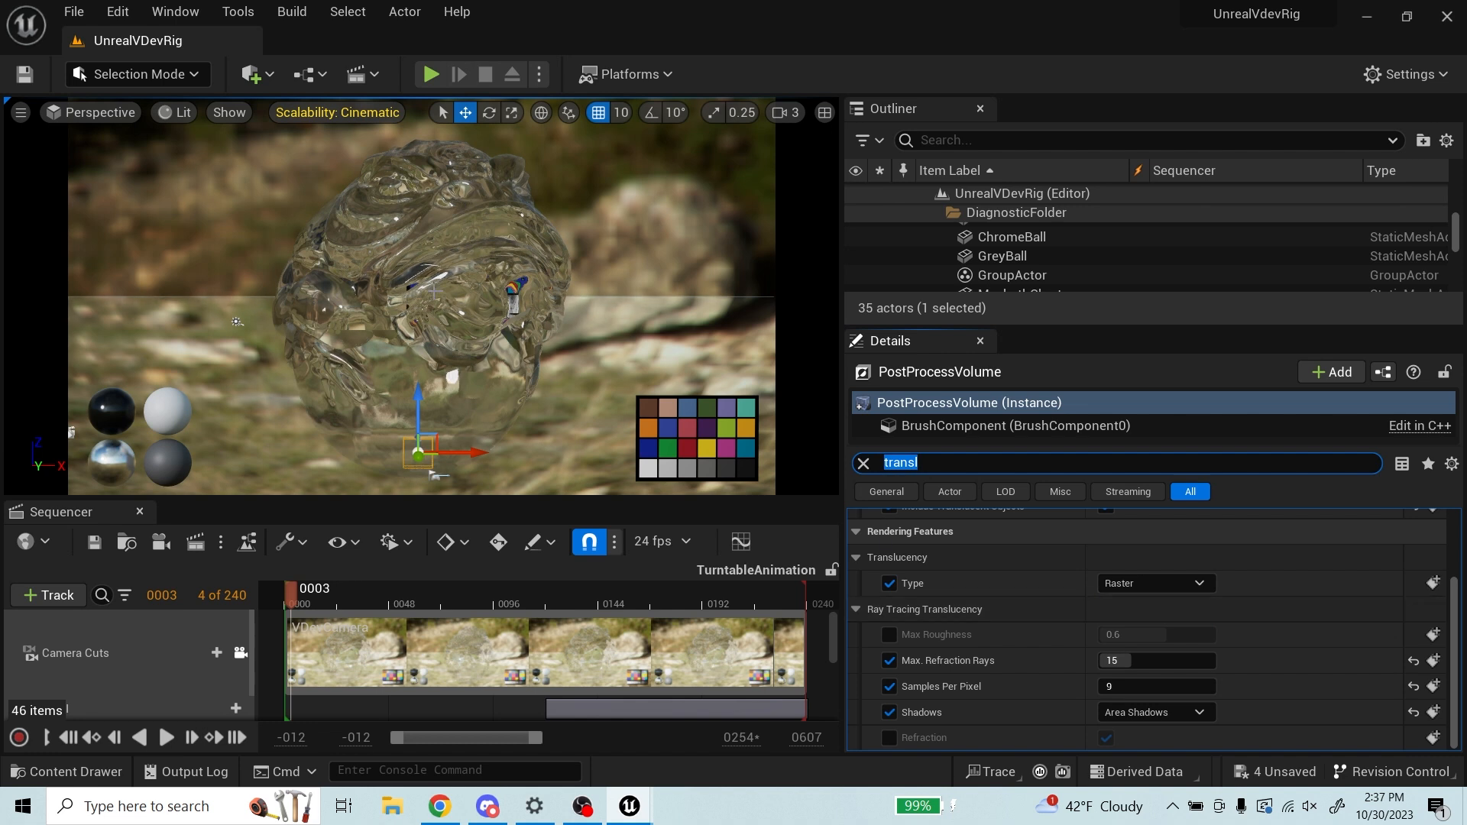
pyautogui.click(1114, 582)
pyautogui.click(1148, 622)
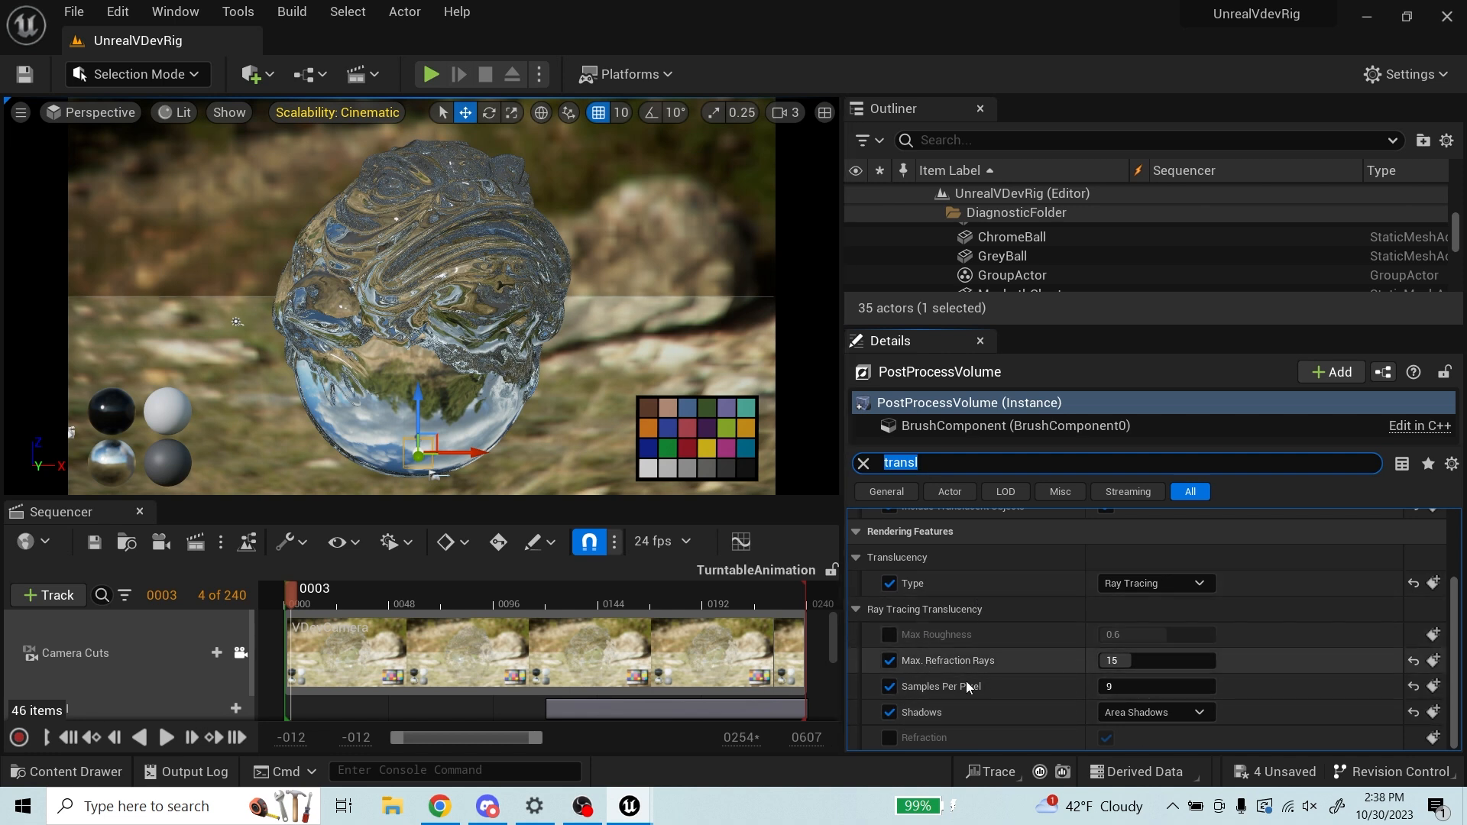
# Step: Try Hard Shadows for Ray Tracing Translucency on the volume, and set Shadows back to Area Shadows
pyautogui.click(1126, 717)
pyautogui.click(1152, 746)
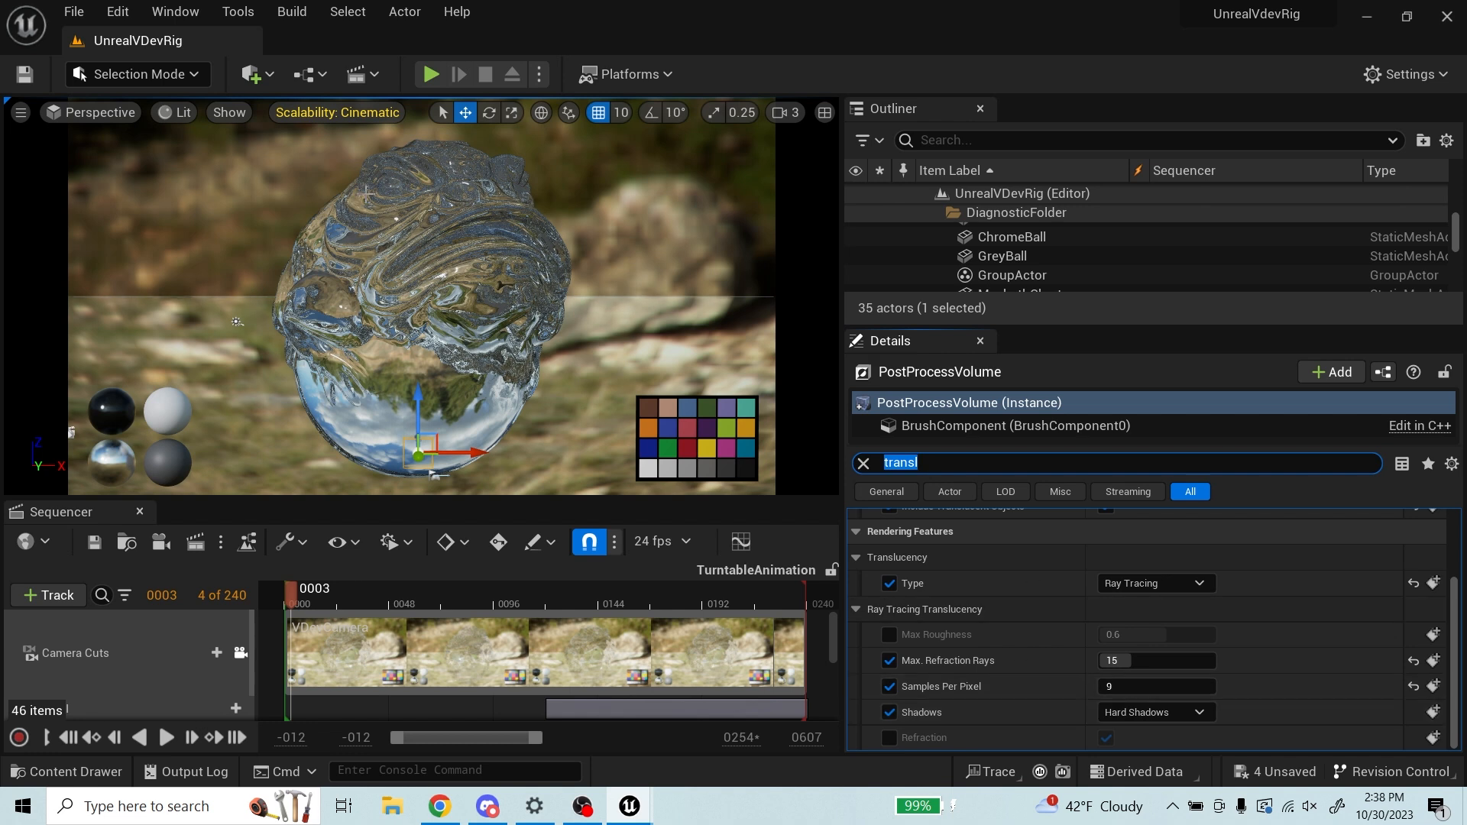
pyautogui.click(1139, 712)
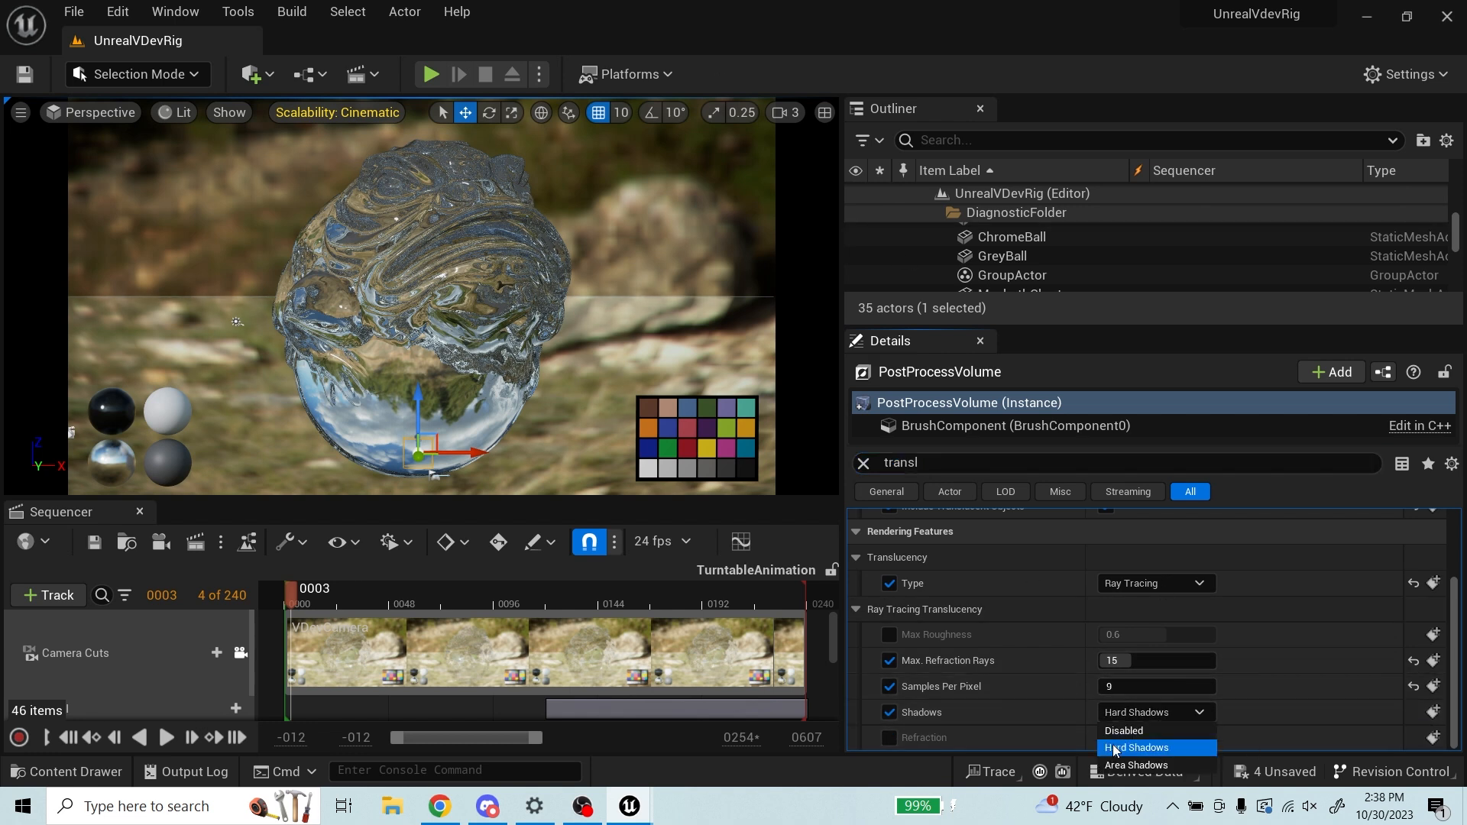
pyautogui.click(1161, 762)
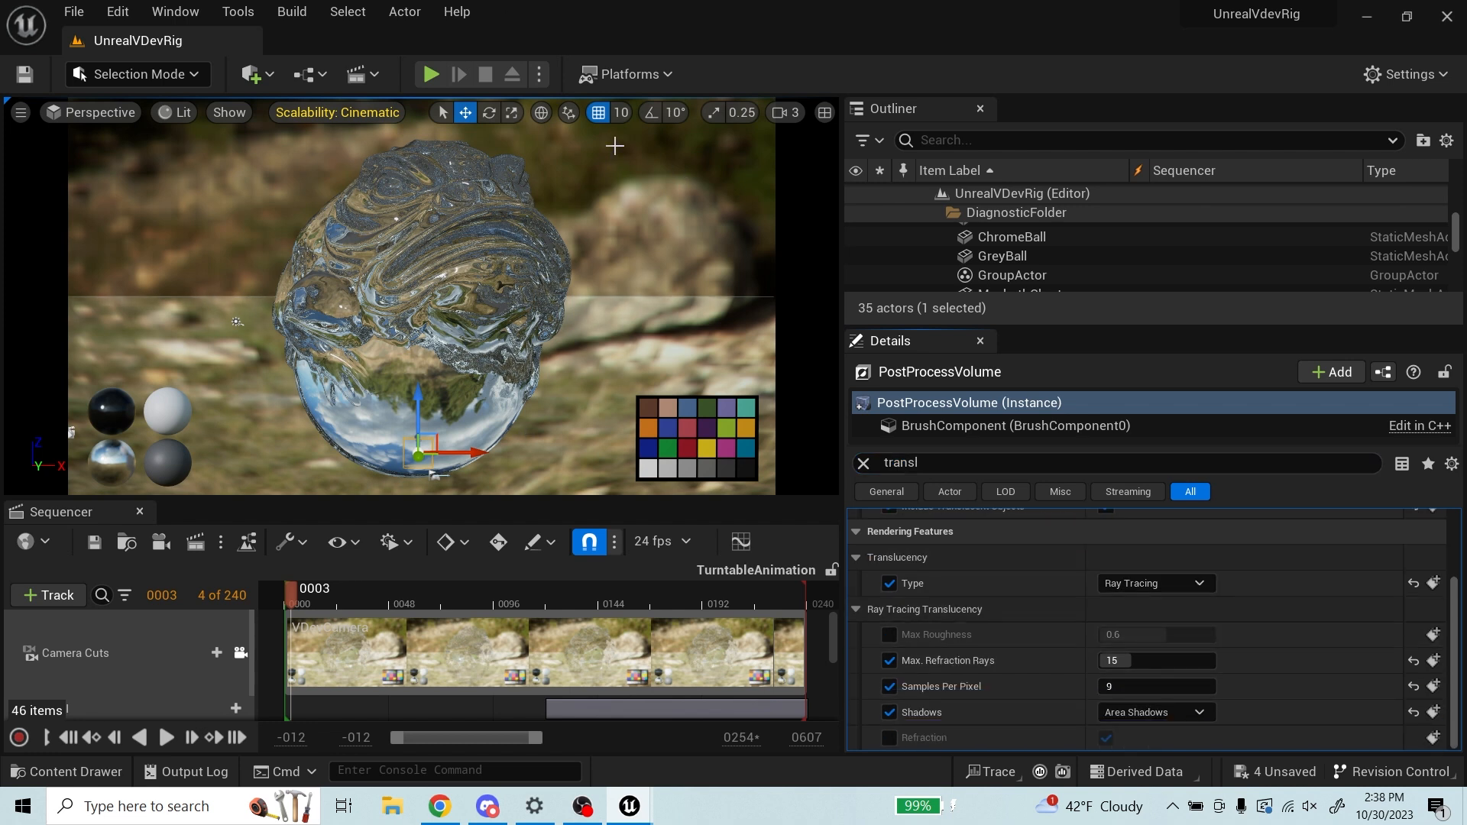
# Step: Scrub the turntable animation to frame 167 and view the glass toad in the Path Tracing view mode
pyautogui.moveTo(291, 589); pyautogui.dragTo(644, 560)
pyautogui.click(172, 116)
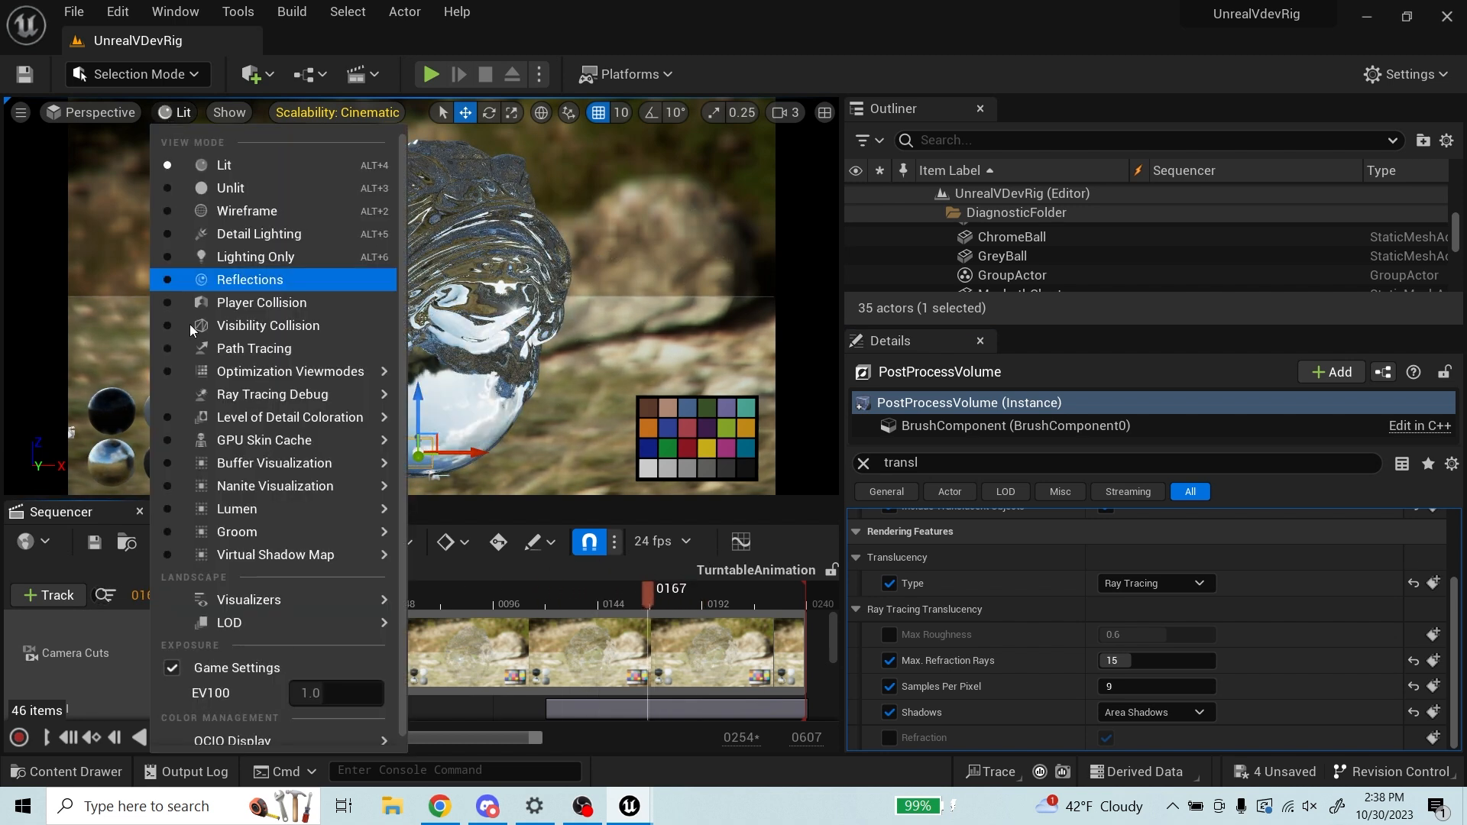
pyautogui.click(252, 349)
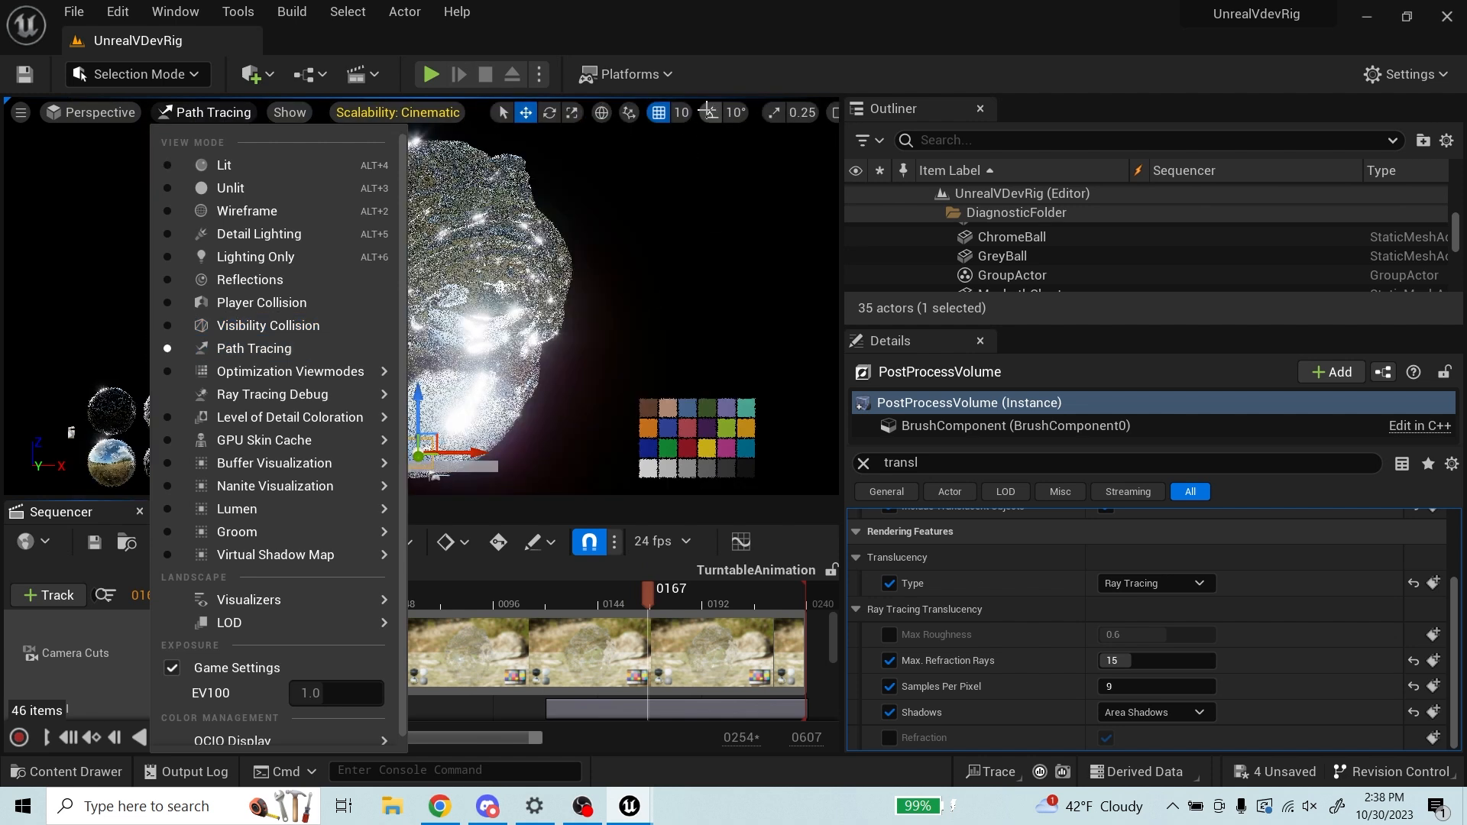
pyautogui.click(780, 74)
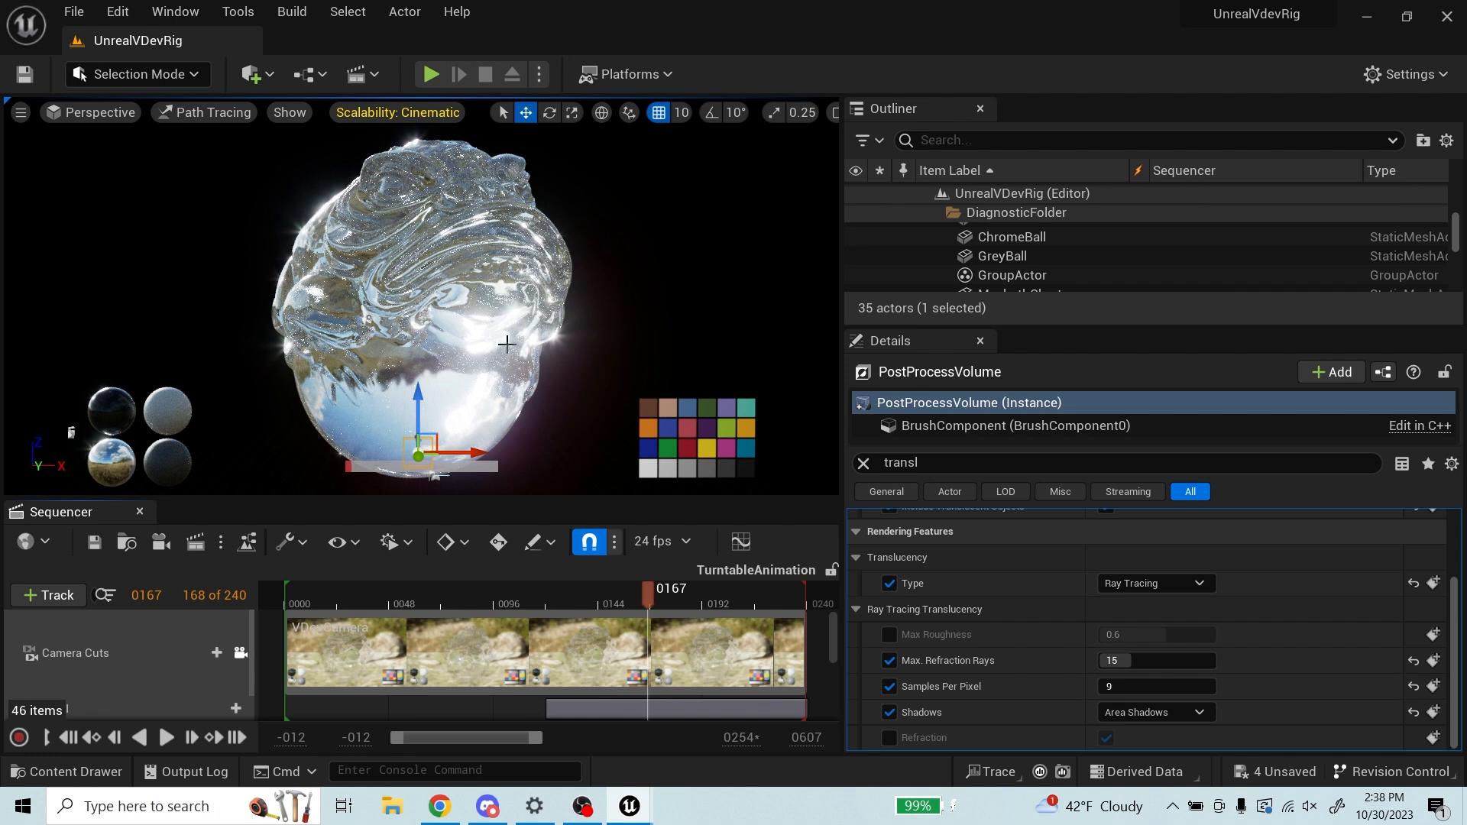
# Step: Return the viewport to the Lit view mode and scrub the turntable animation back to frame 1
pyautogui.click(193, 116)
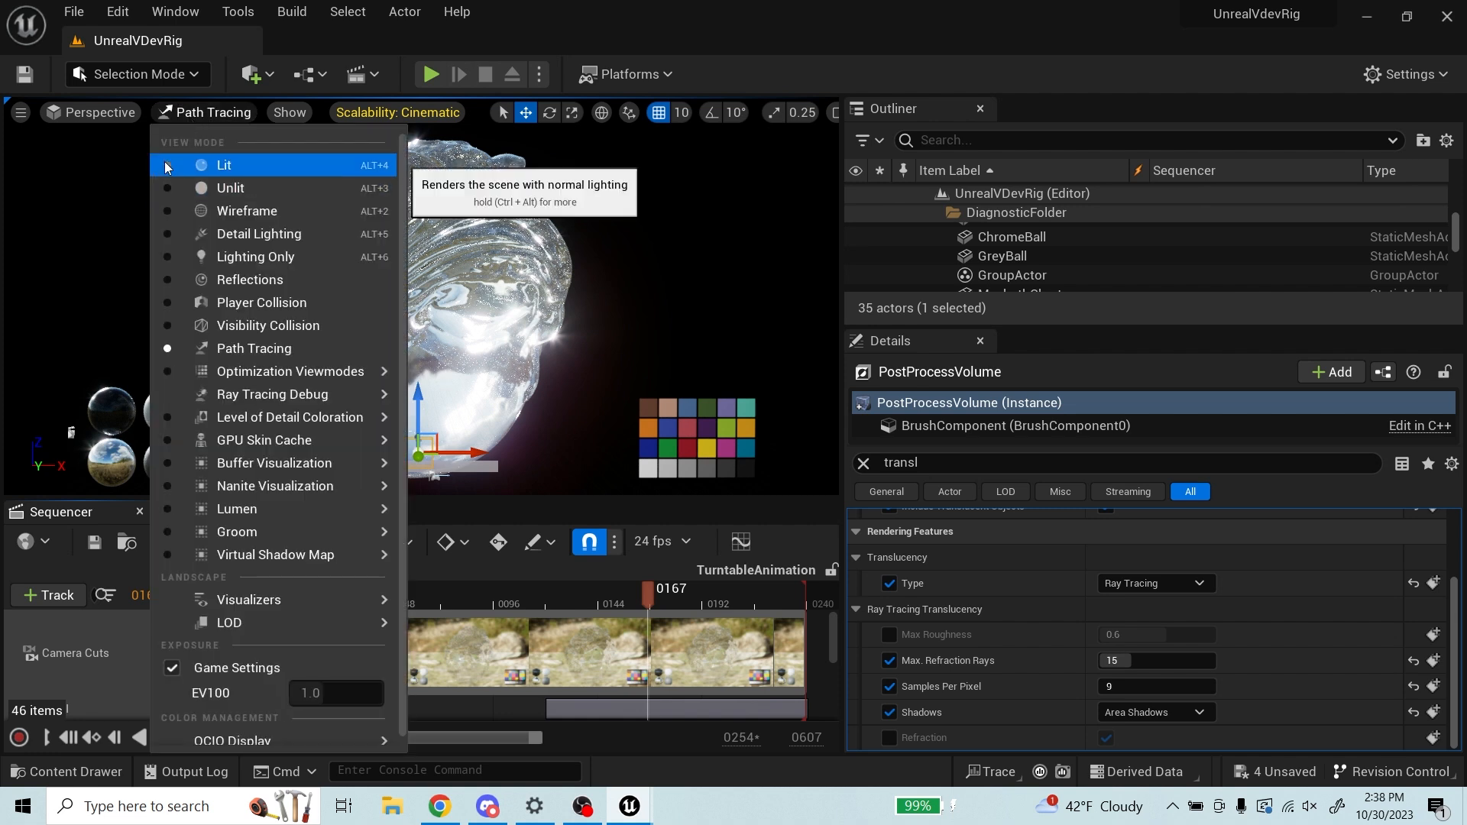
pyautogui.click(223, 165)
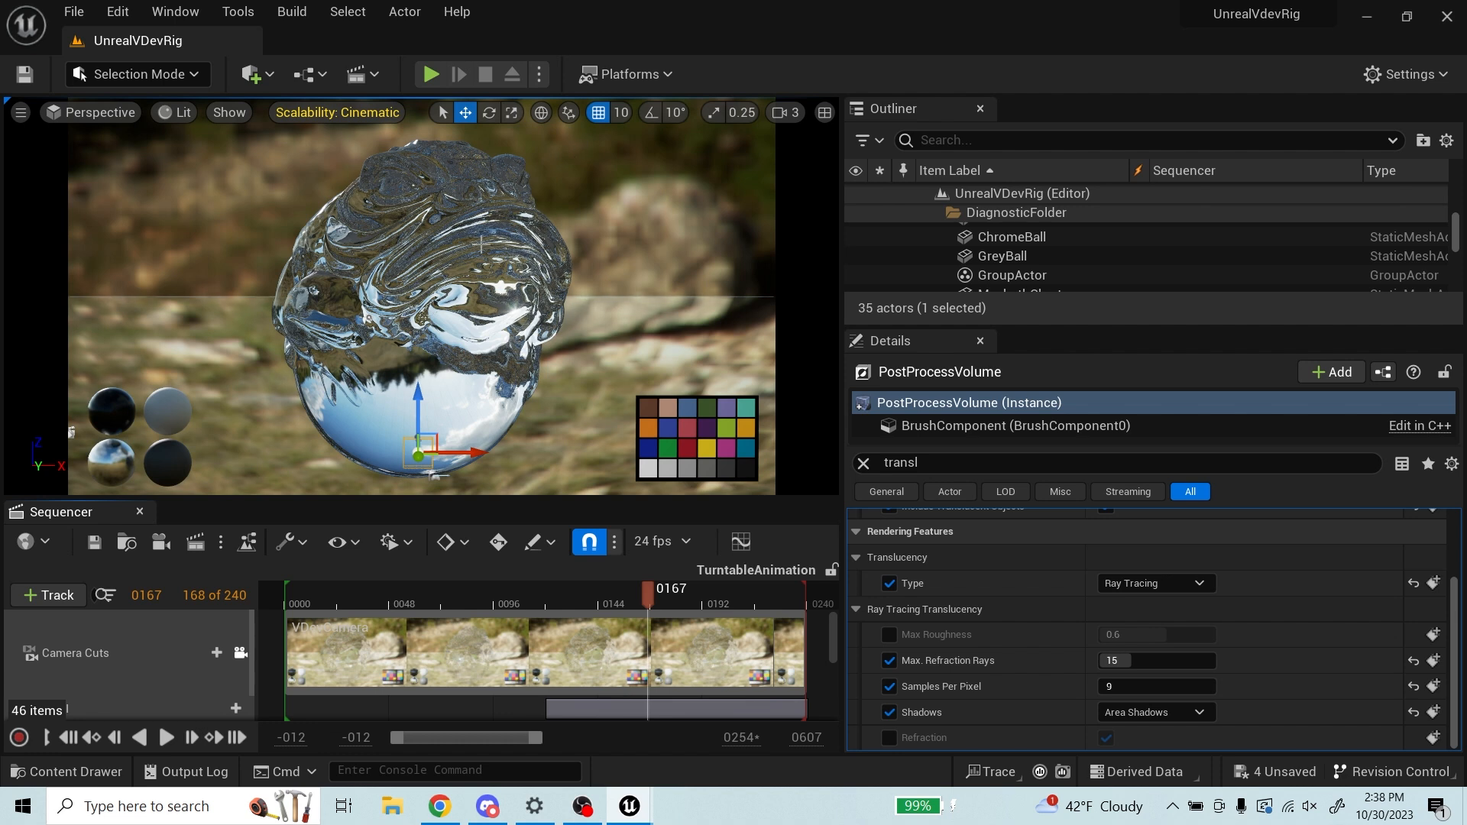
pyautogui.moveTo(648, 590); pyautogui.dragTo(312, 590)
pyautogui.moveTo(296, 699); pyautogui.dragTo(287, 699)
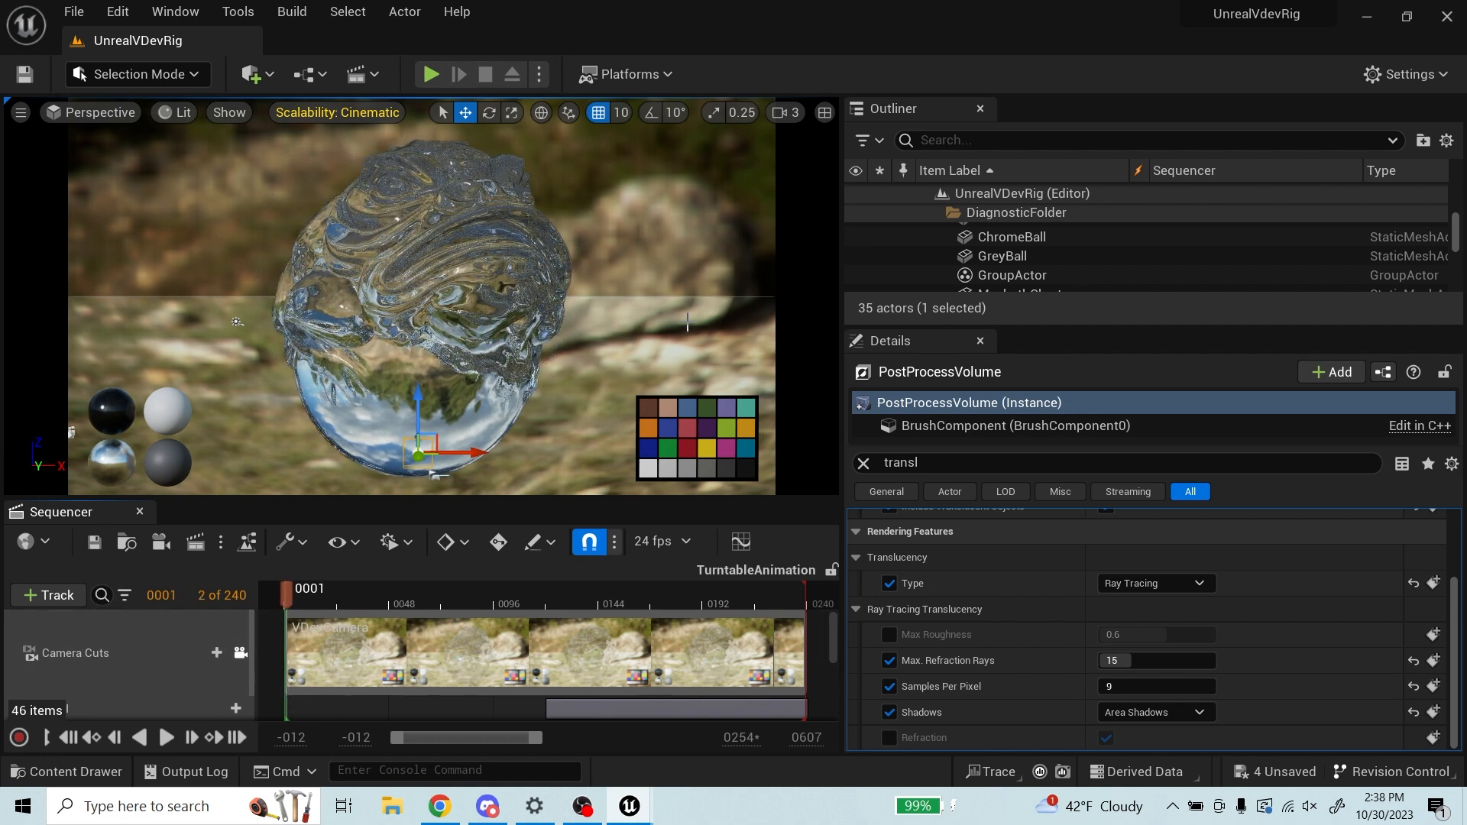